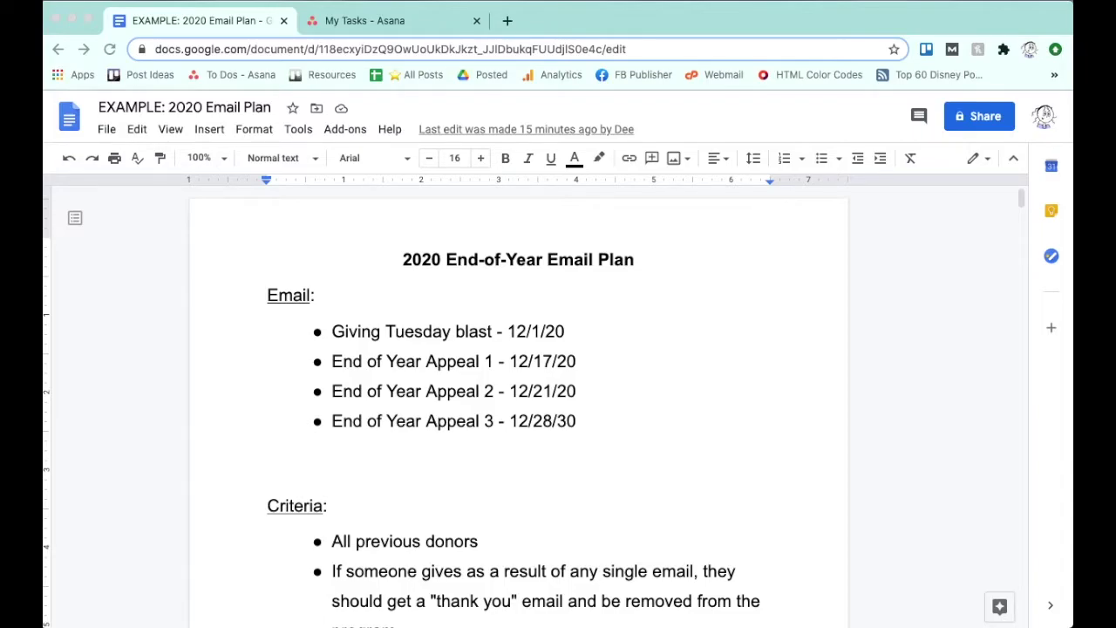
Review the email plan document's email dates, donor criteria and the tasks needed for each email.
scroll(436, 302, down, 3)
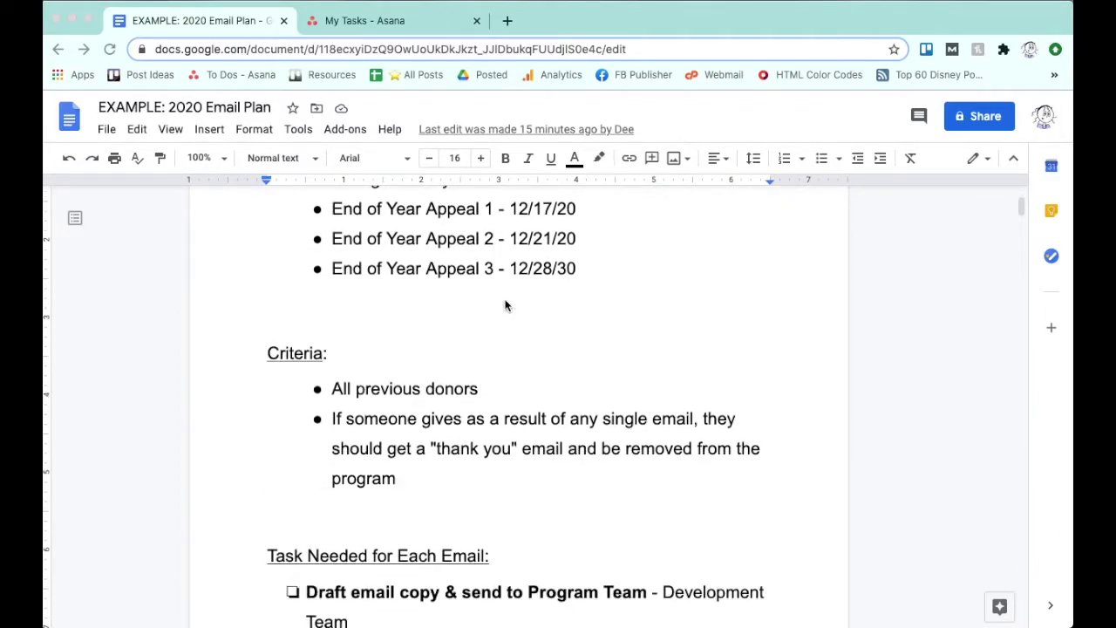
scroll(515, 314, down, 4)
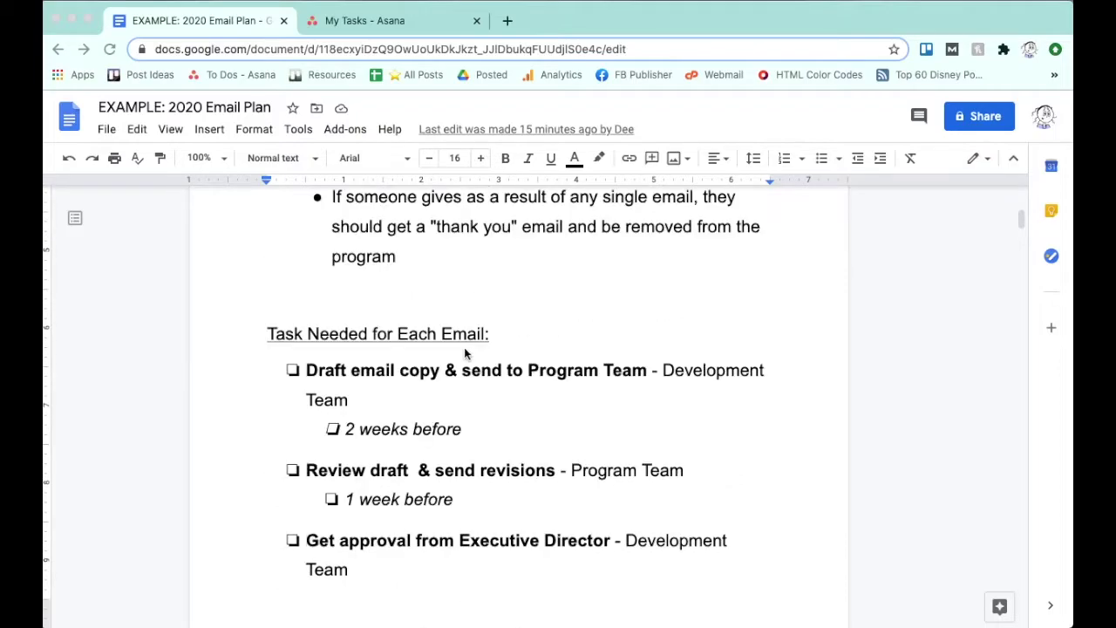
scroll(413, 393, down, 2)
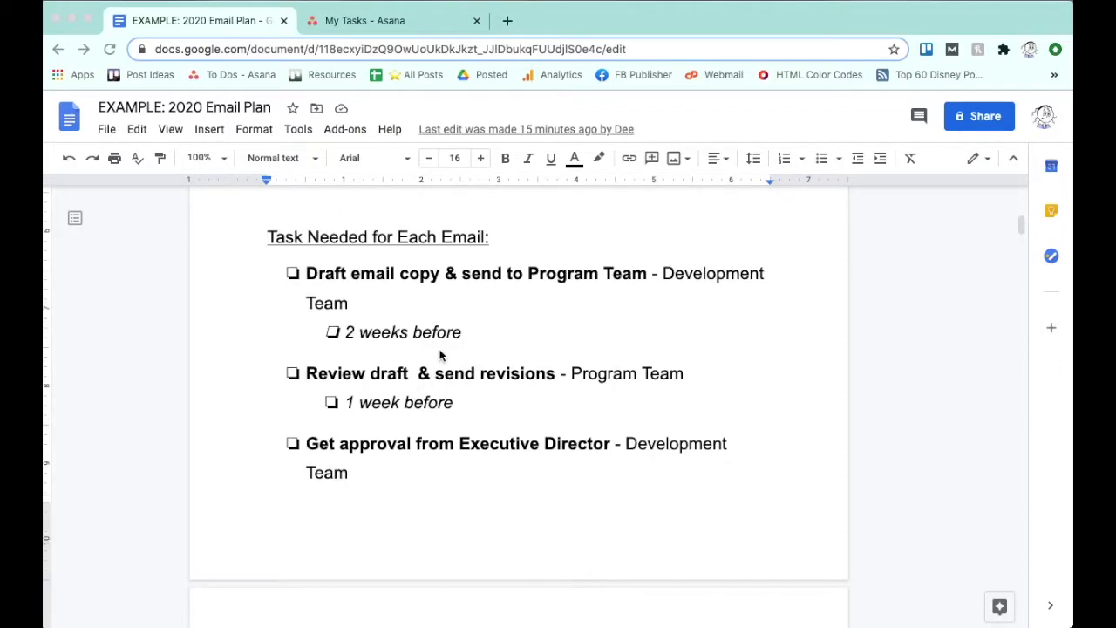
scroll(441, 384, down, 1)
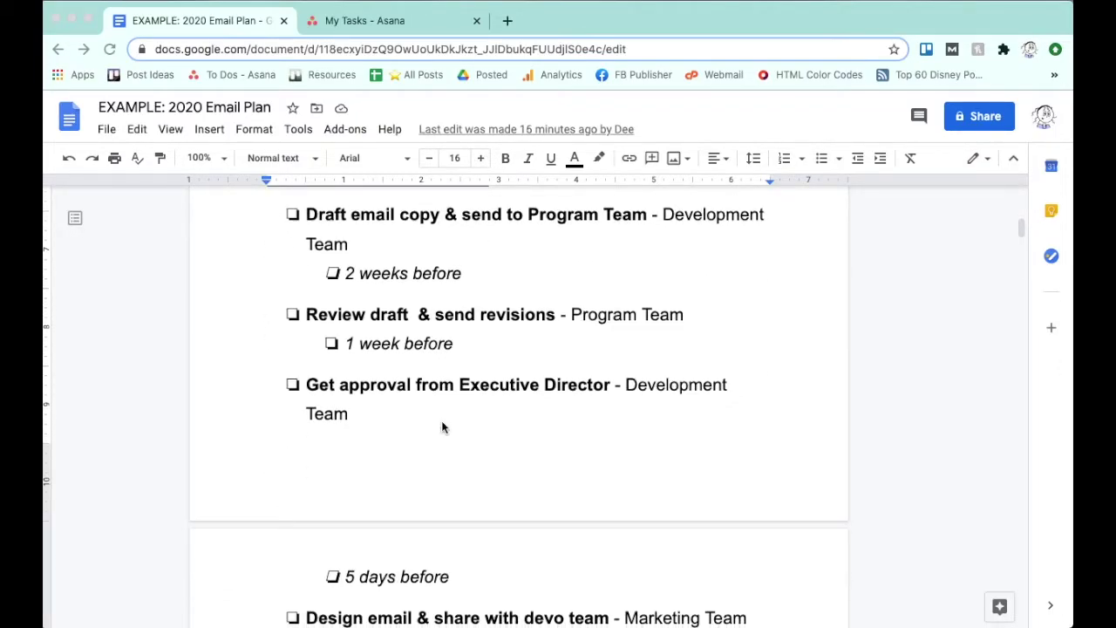
scroll(441, 421, up, 10)
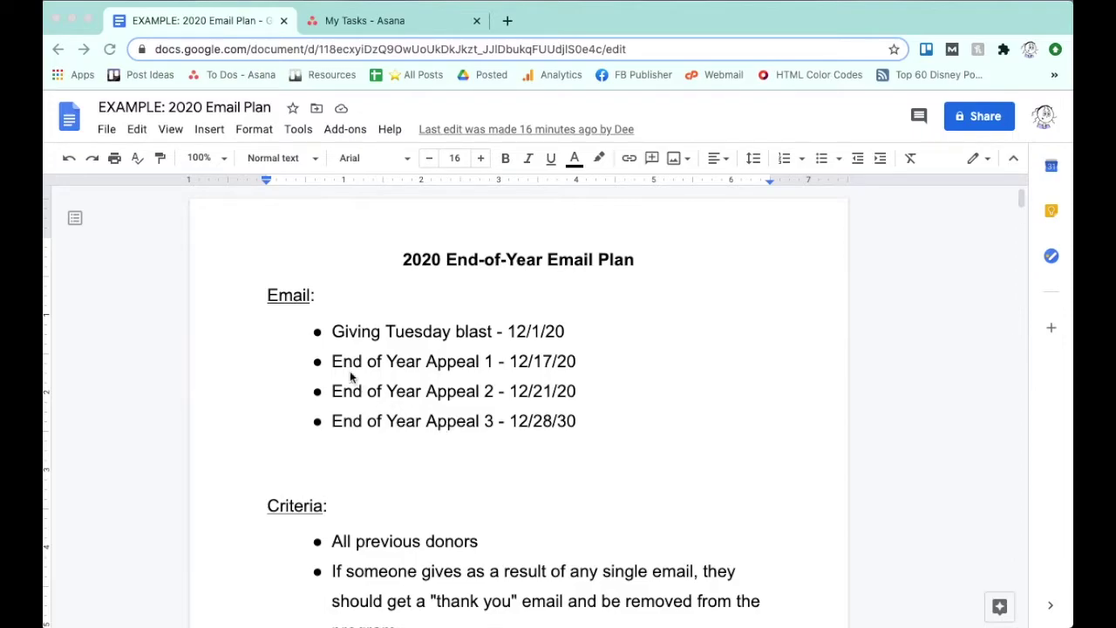
Switch to Asana and create a blank project named "2020 Email Plan" in the Email Ops Team with List as default view.
click(367, 24)
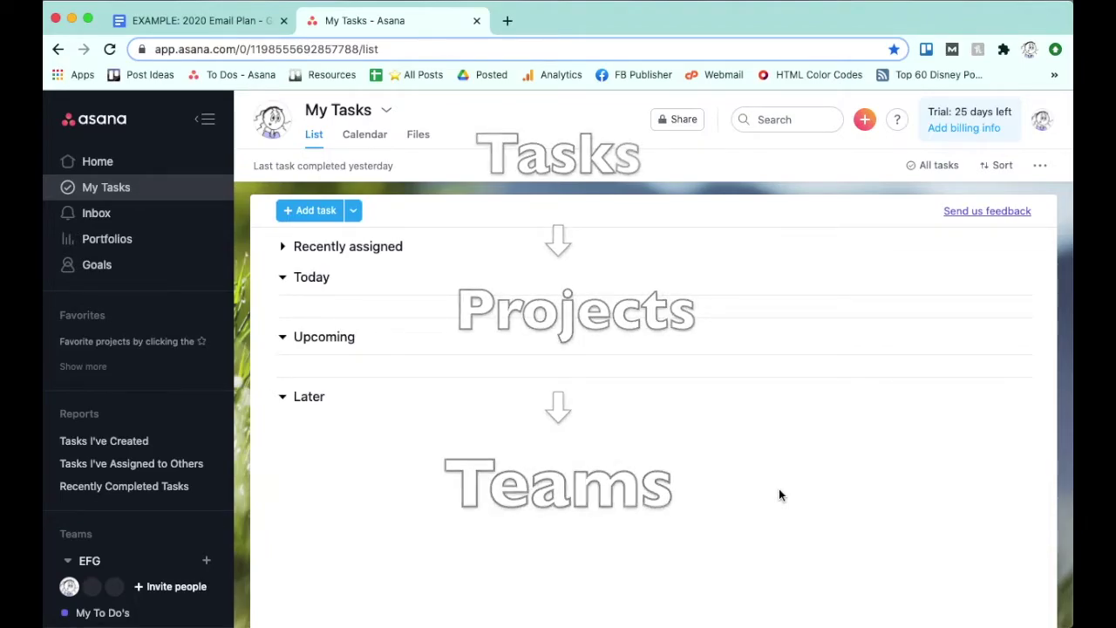
scroll(183, 406, down, 3)
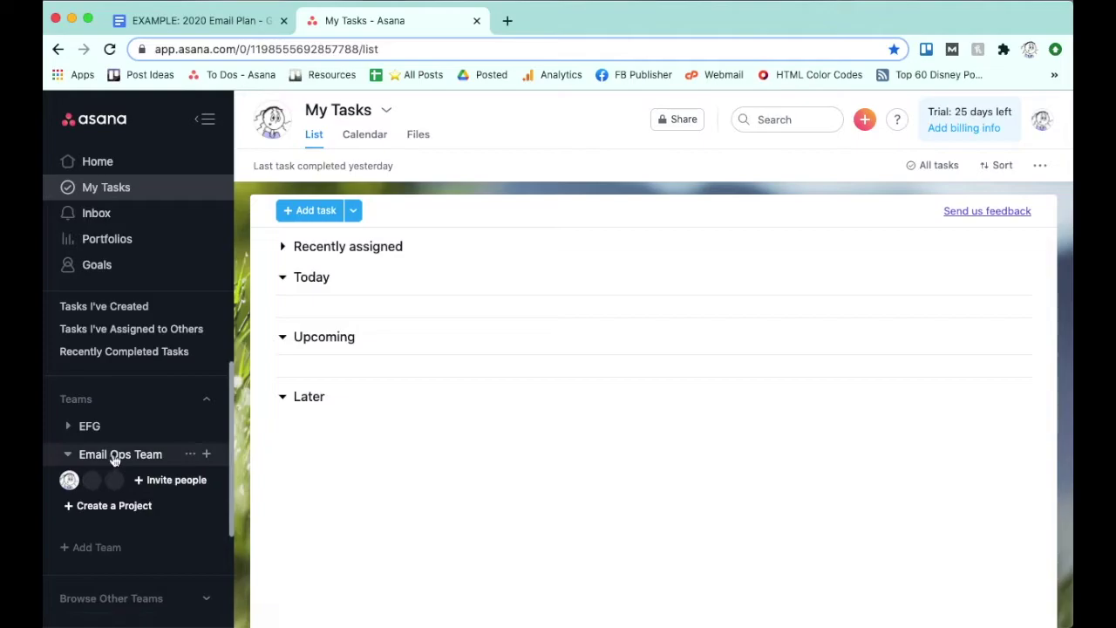
click(207, 454)
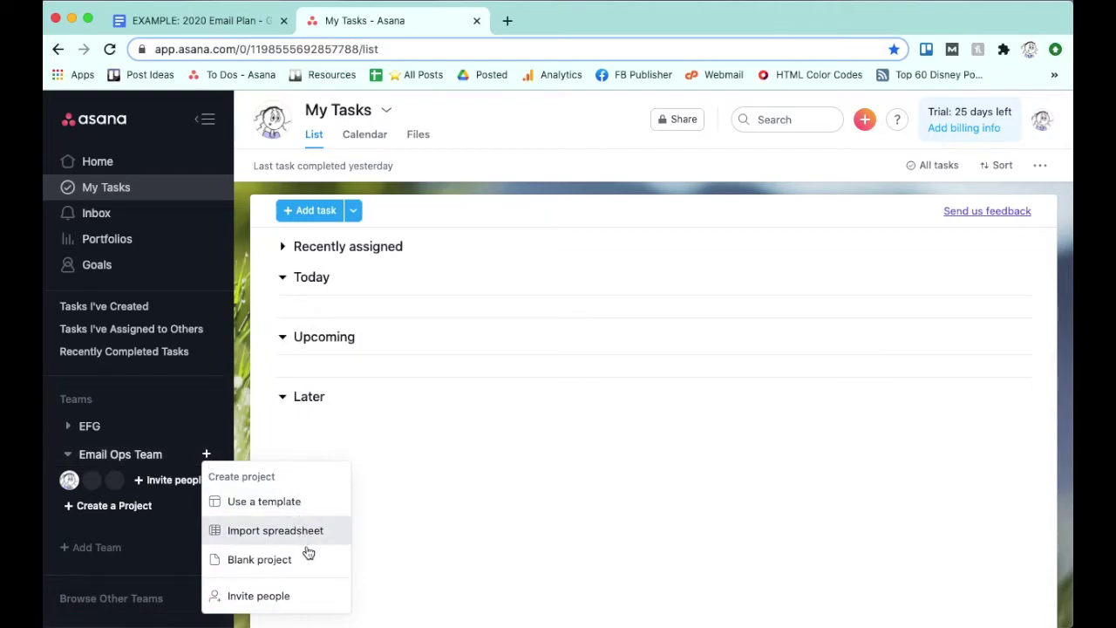
click(317, 572)
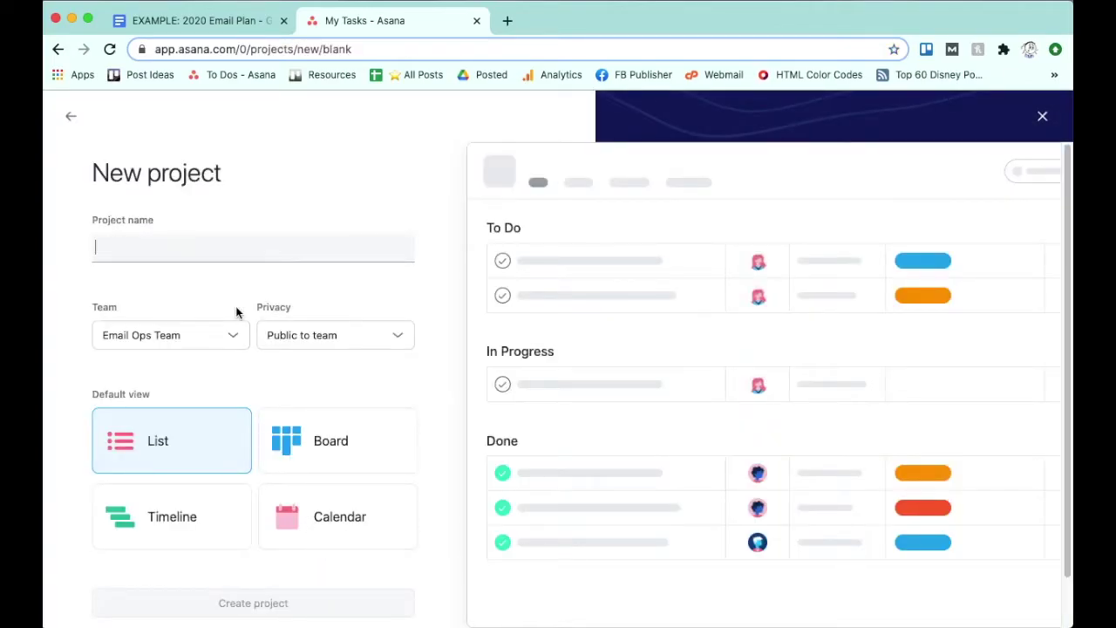
text(2020 Email Plan)
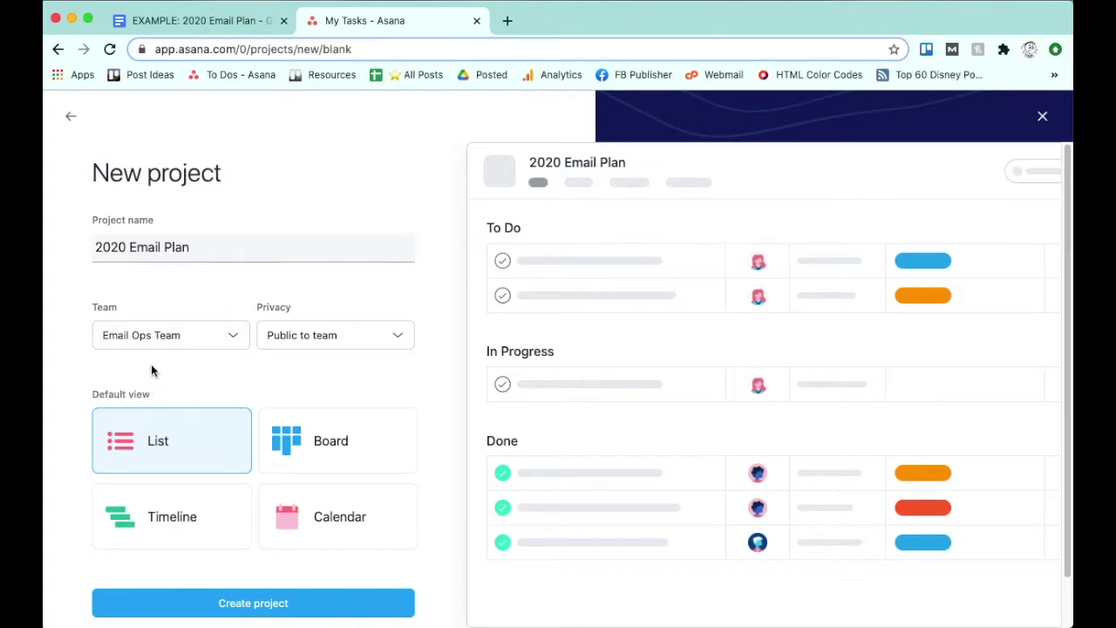
scroll(177, 383, down, 1)
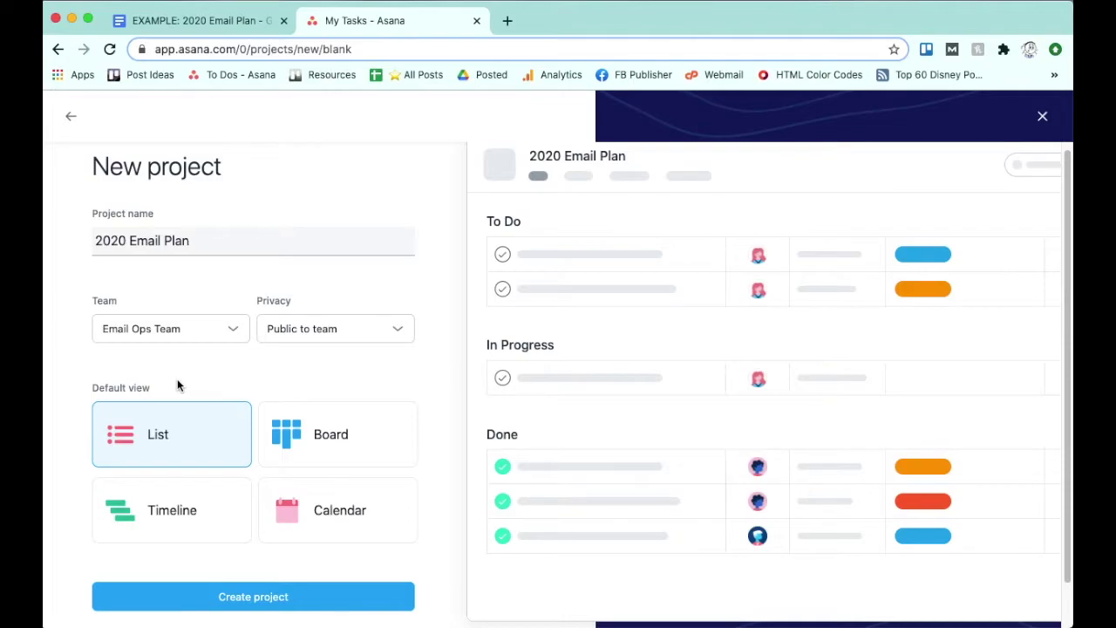
click(294, 599)
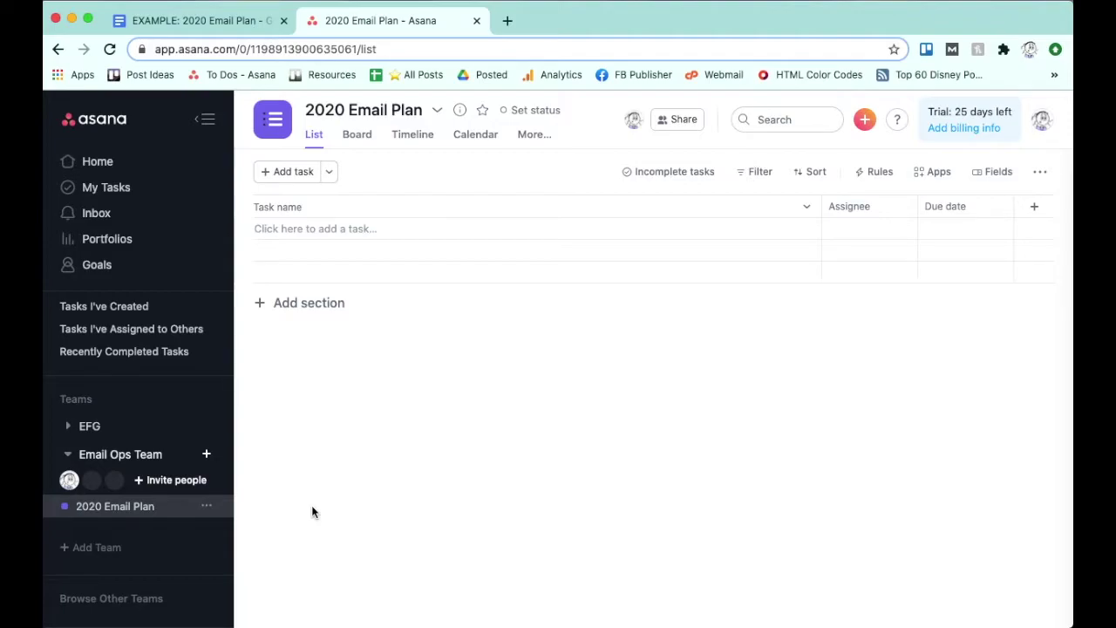
Add a section named "Email Calendar" to the project's task list.
click(330, 171)
click(348, 203)
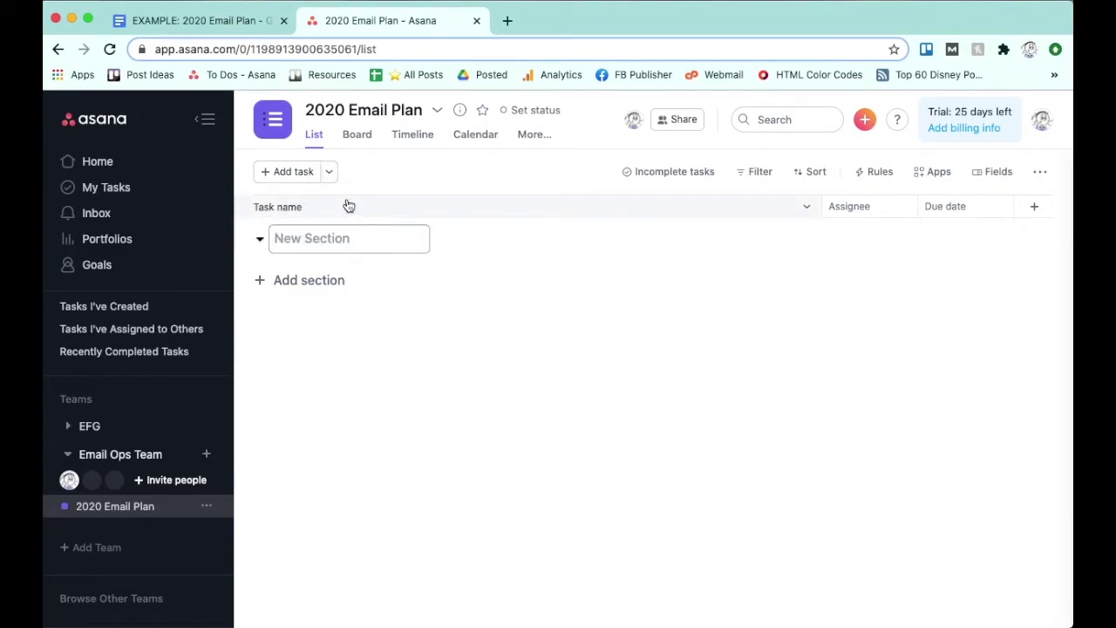
text(Email Calendar)
key(Return)
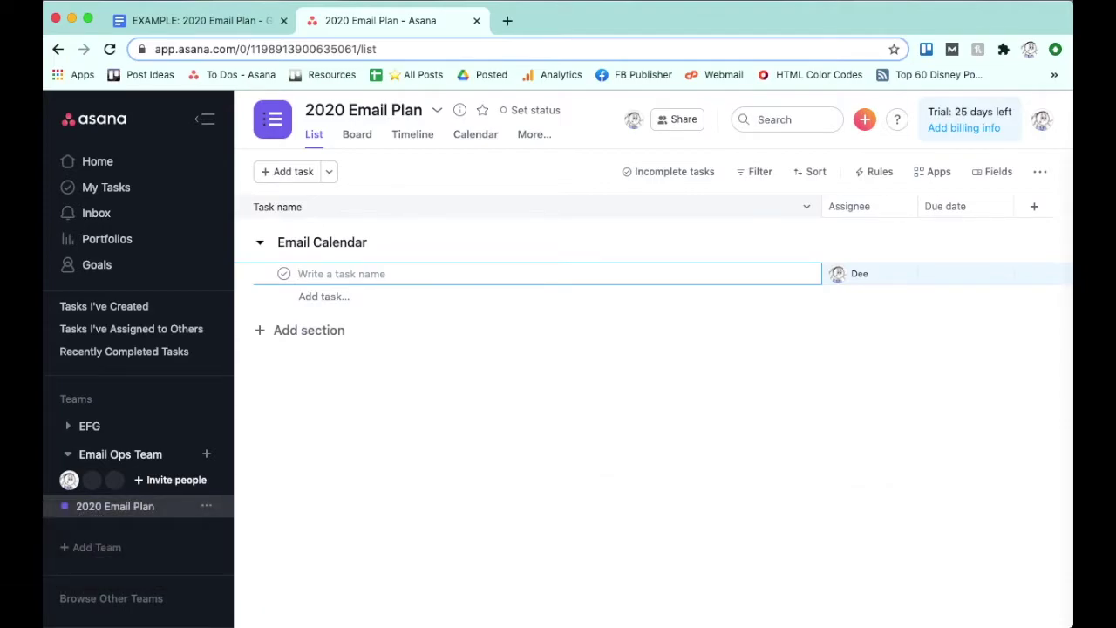
Copy the four dated emails from the Google Docs plan and paste them as separate tasks under Email Calendar in Asana.
click(212, 26)
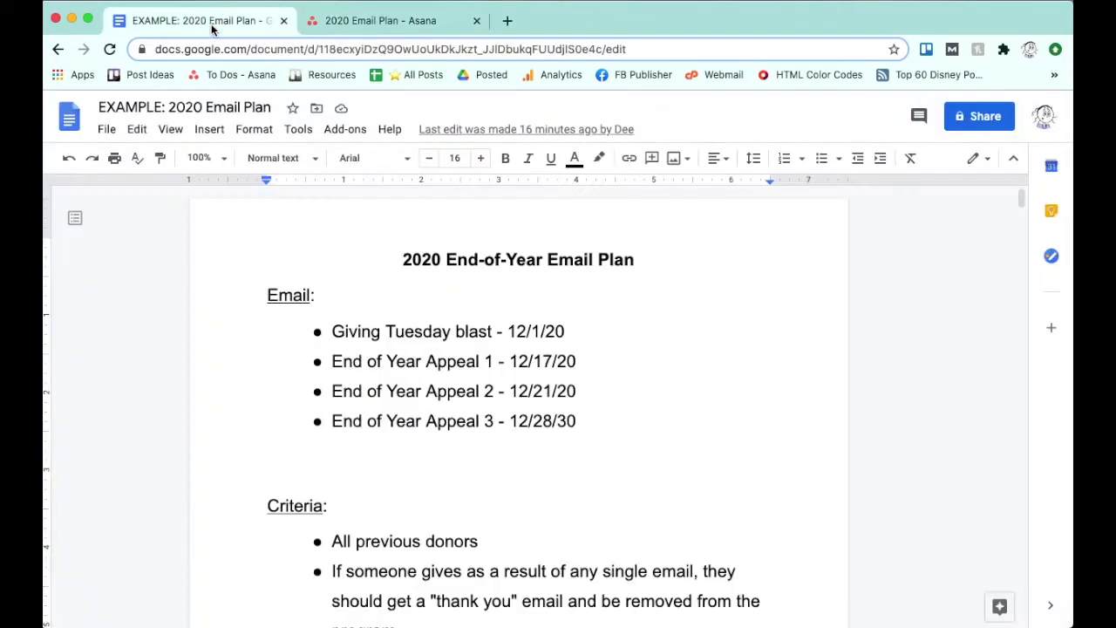
drag(611, 441, 328, 337)
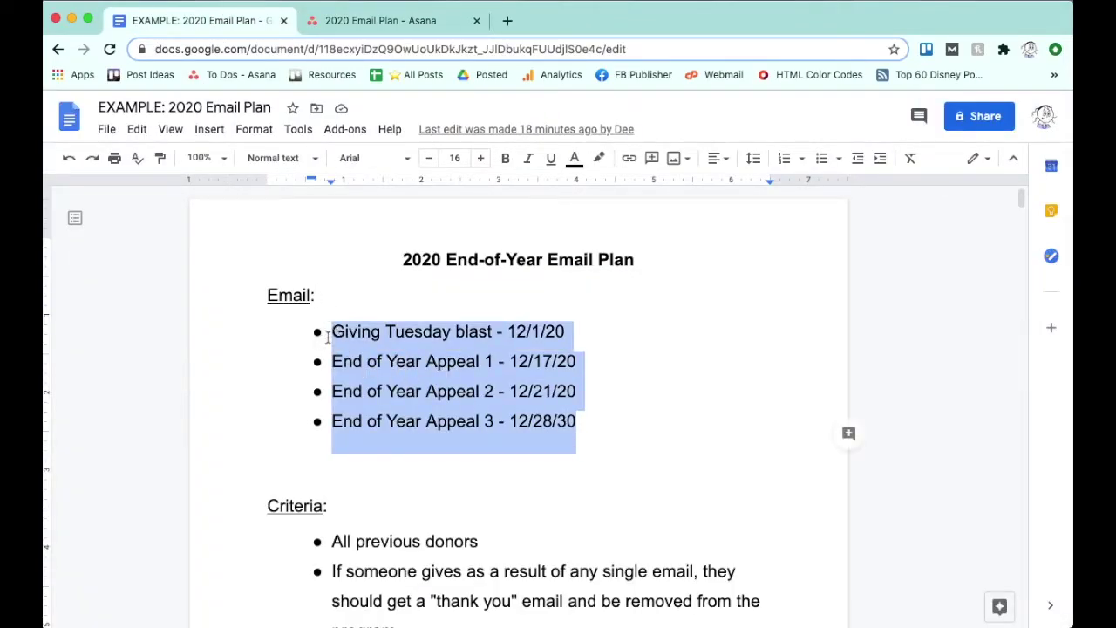
right_click(351, 337)
click(397, 230)
click(358, 21)
click(319, 274)
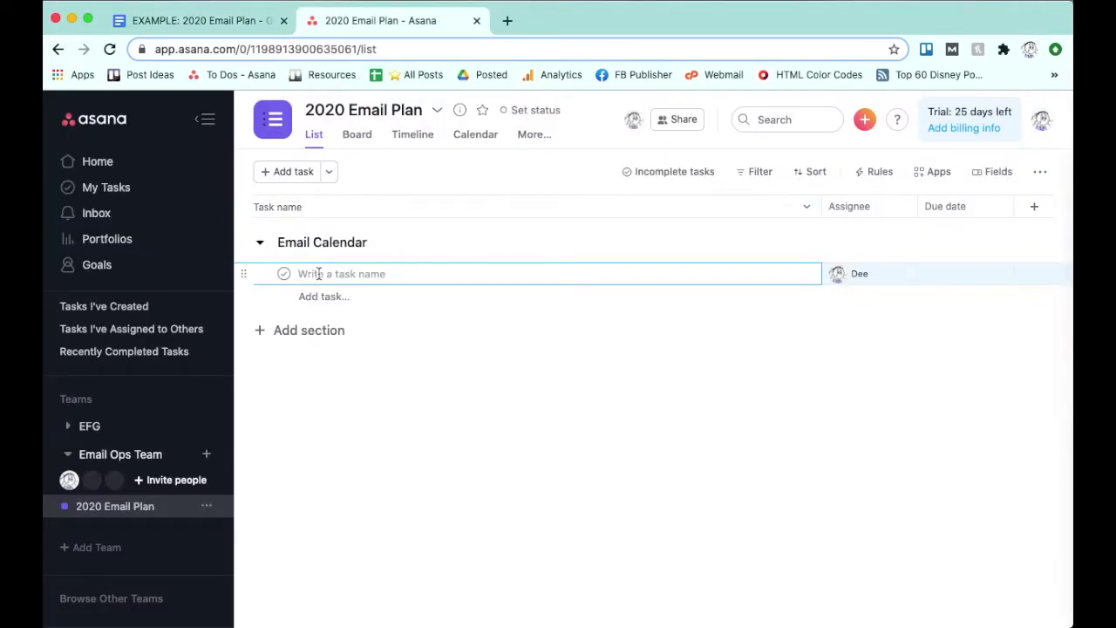
right_click(319, 274)
click(397, 379)
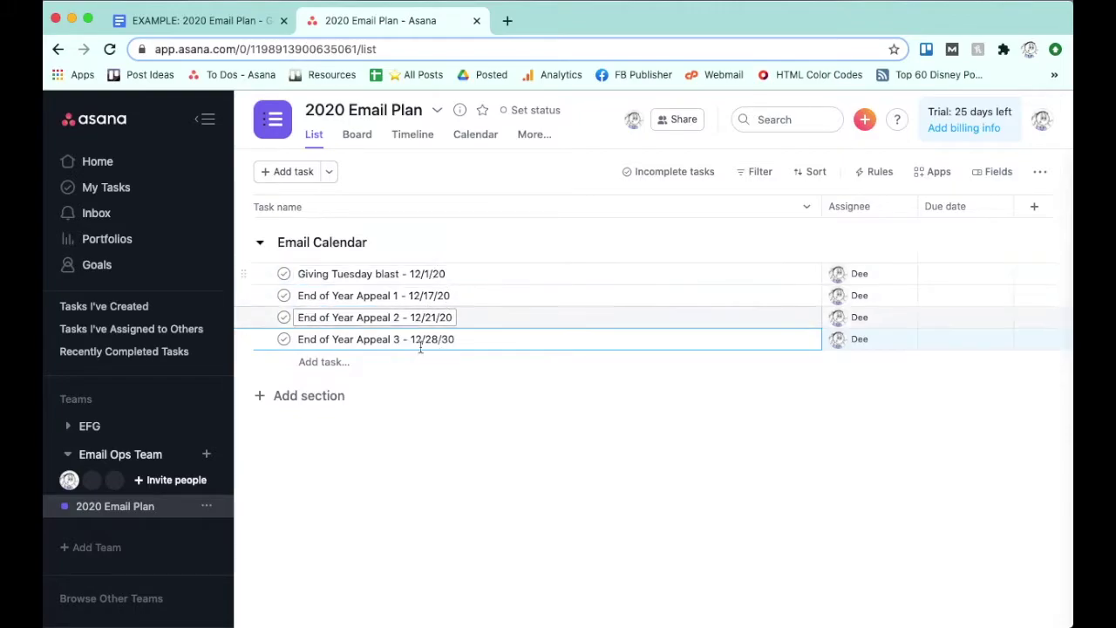
Set the due dates of Giving Tuesday blast to December 1, 2020 and End of Year Appeal 1 to December 17, 2020.
click(931, 274)
click(990, 303)
click(990, 304)
click(872, 357)
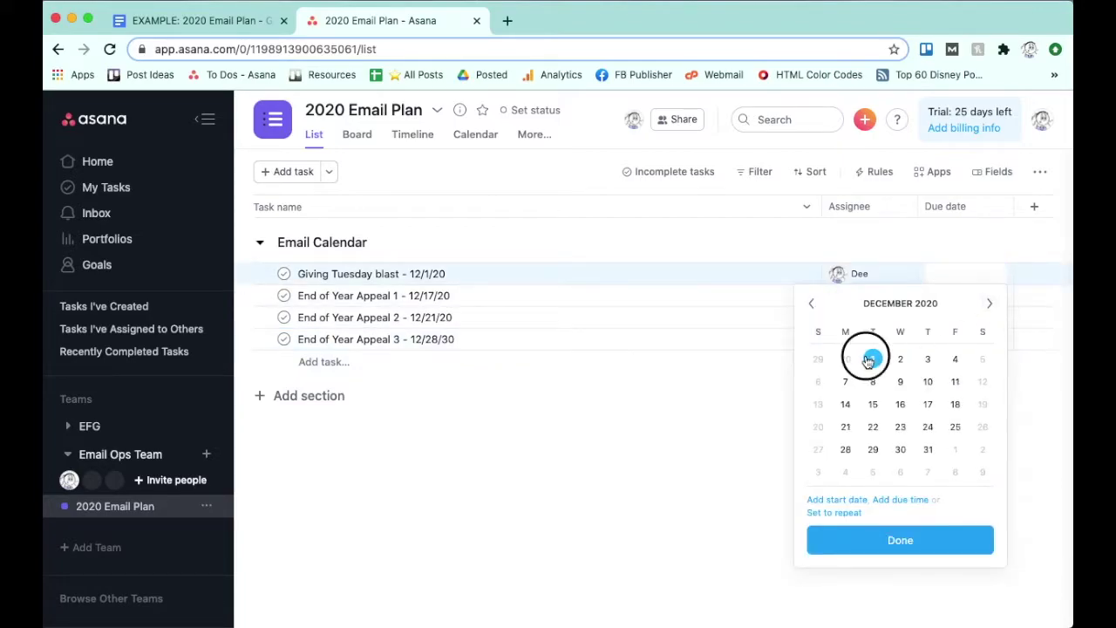
click(959, 295)
click(989, 325)
click(989, 325)
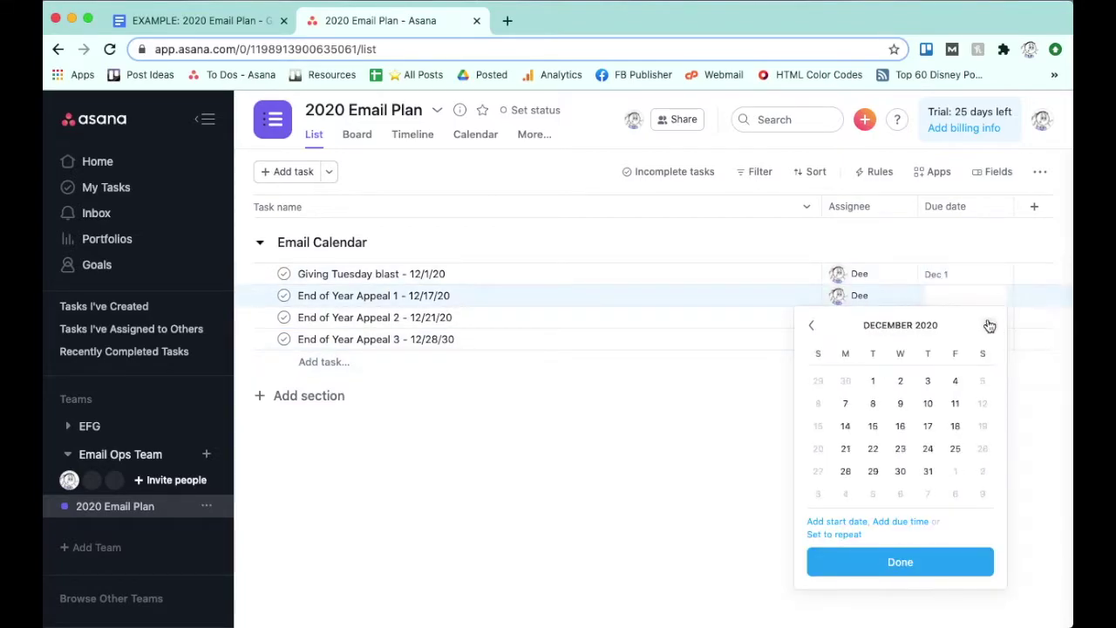
click(928, 426)
Set the due dates of End of Year Appeal 2 to December 21, 2020 and End of Year Appeal 3 to December 28, 2020.
click(927, 318)
click(989, 346)
click(989, 346)
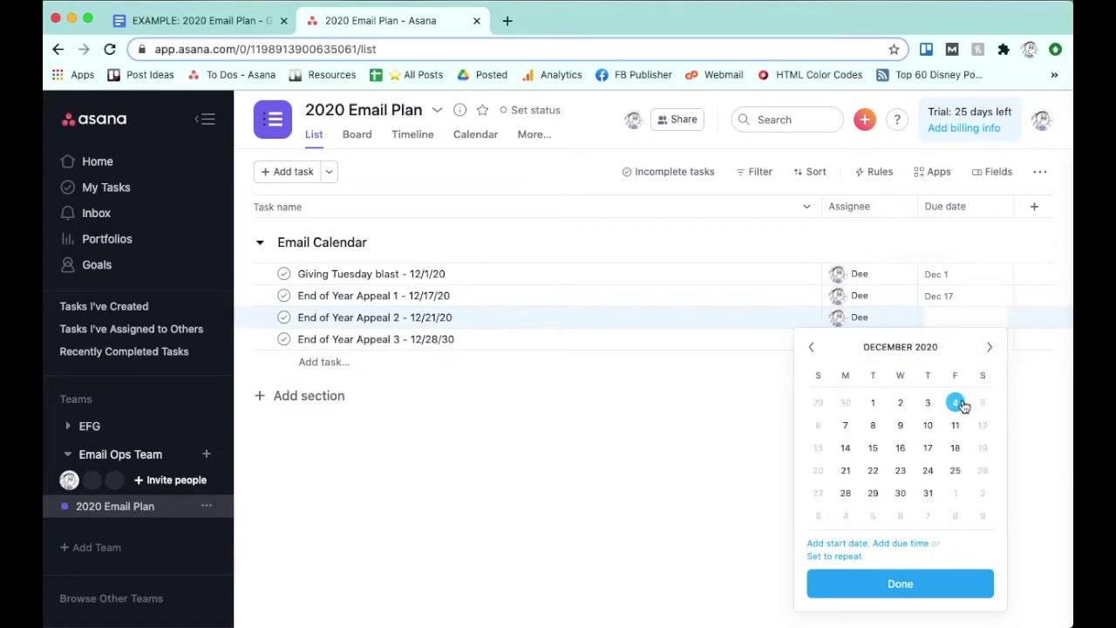
click(845, 470)
click(935, 338)
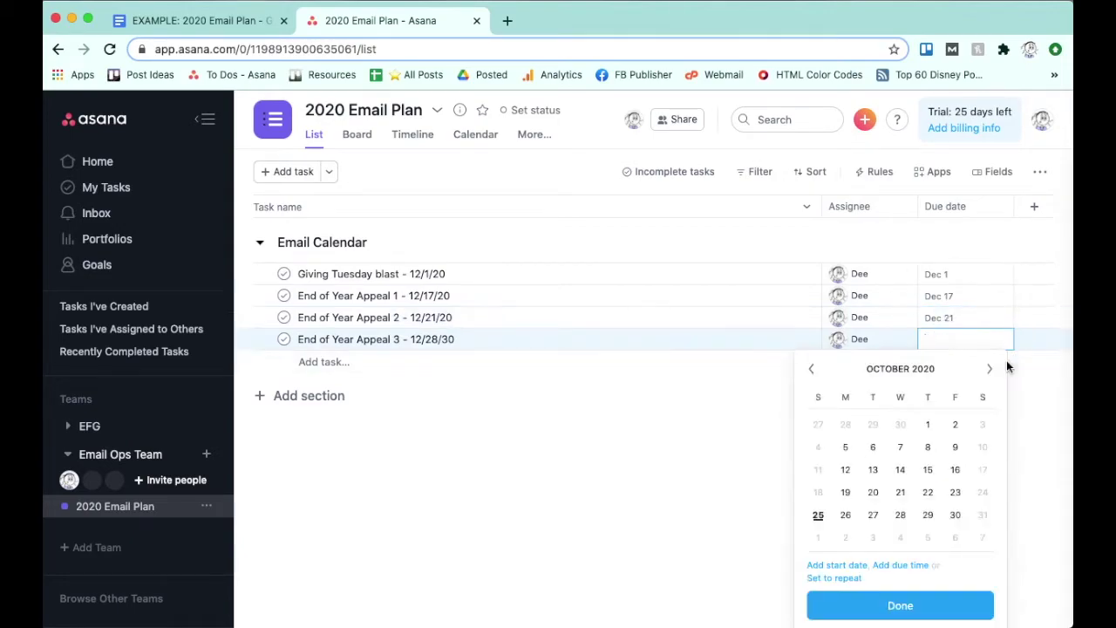
click(989, 368)
click(989, 368)
click(846, 515)
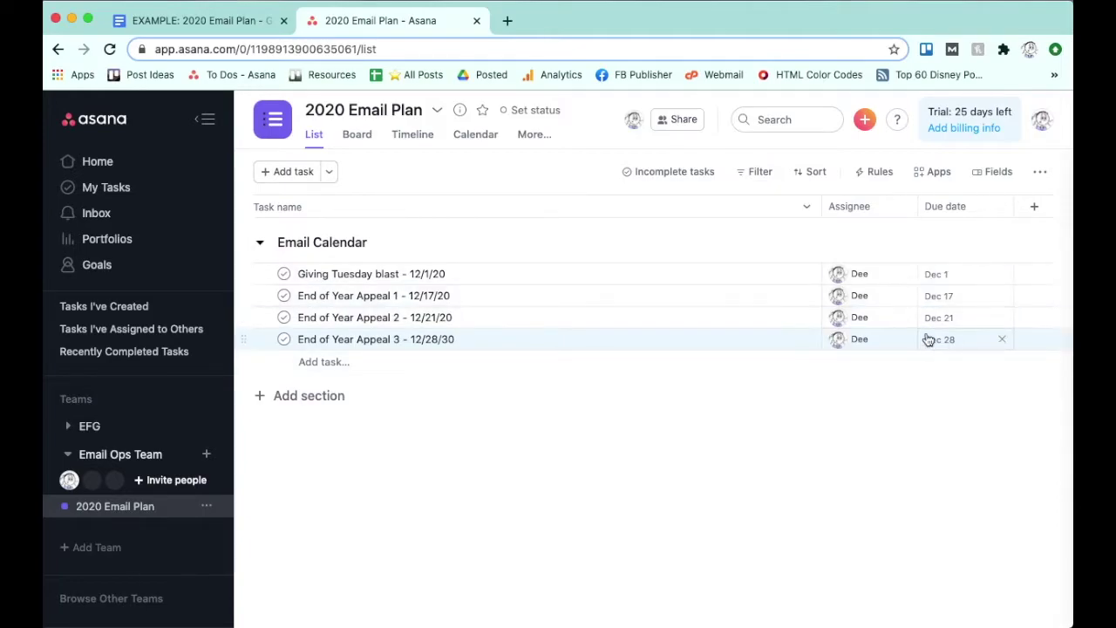
Remove the trailing dash and date from the names of all four Email Calendar tasks.
drag(400, 274, 447, 275)
key(BackSpace)
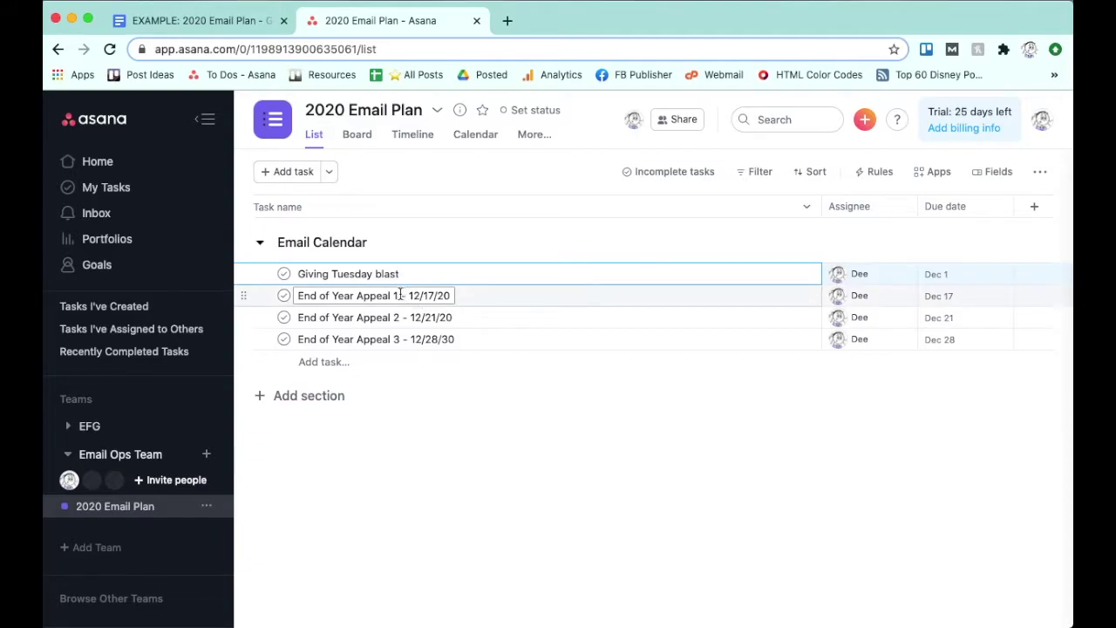
click(414, 295)
drag(401, 295, 451, 340)
key(BackSpace)
click(410, 318)
key(BackSpace)
click(407, 339)
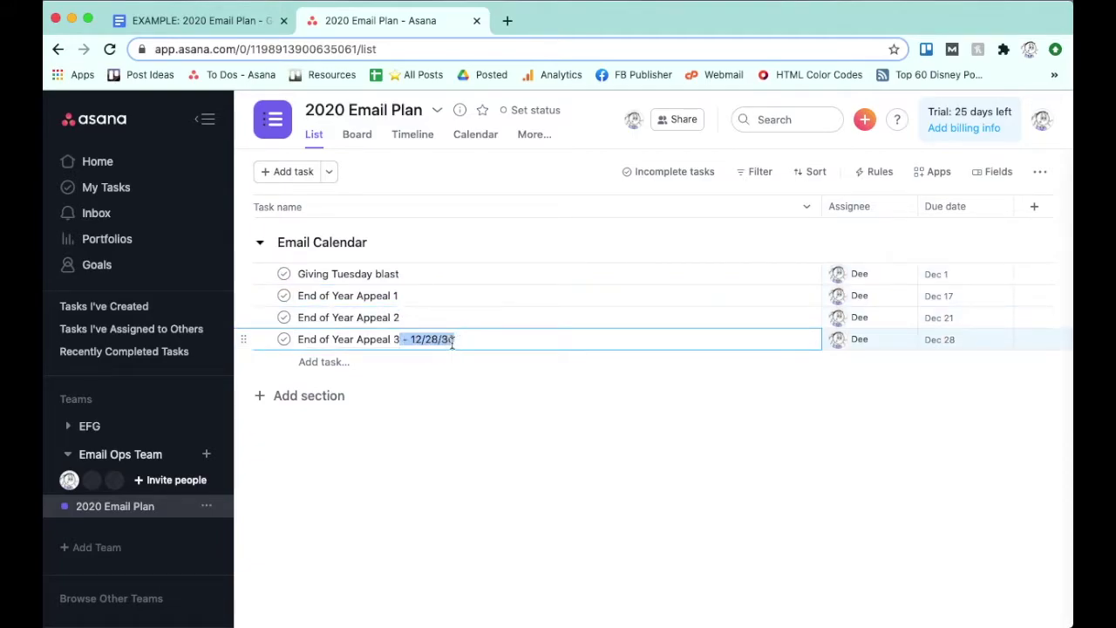
key(BackSpace)
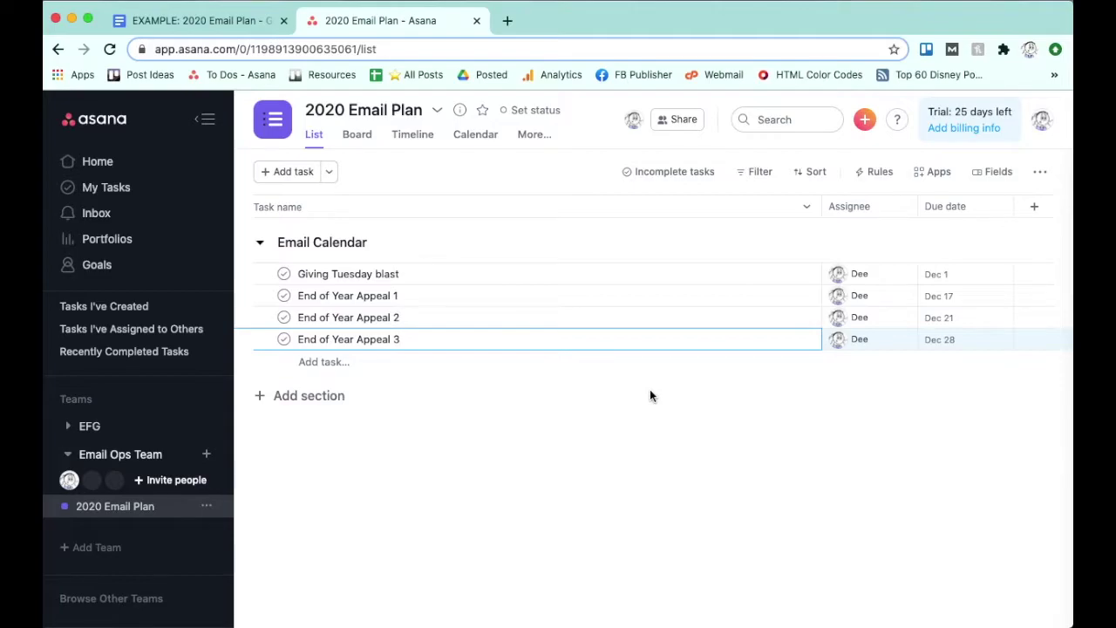
Return to the Google Docs plan and examine the deadlines and responsible teams under Task Needed for Each Email.
click(154, 21)
scroll(616, 360, down, 5)
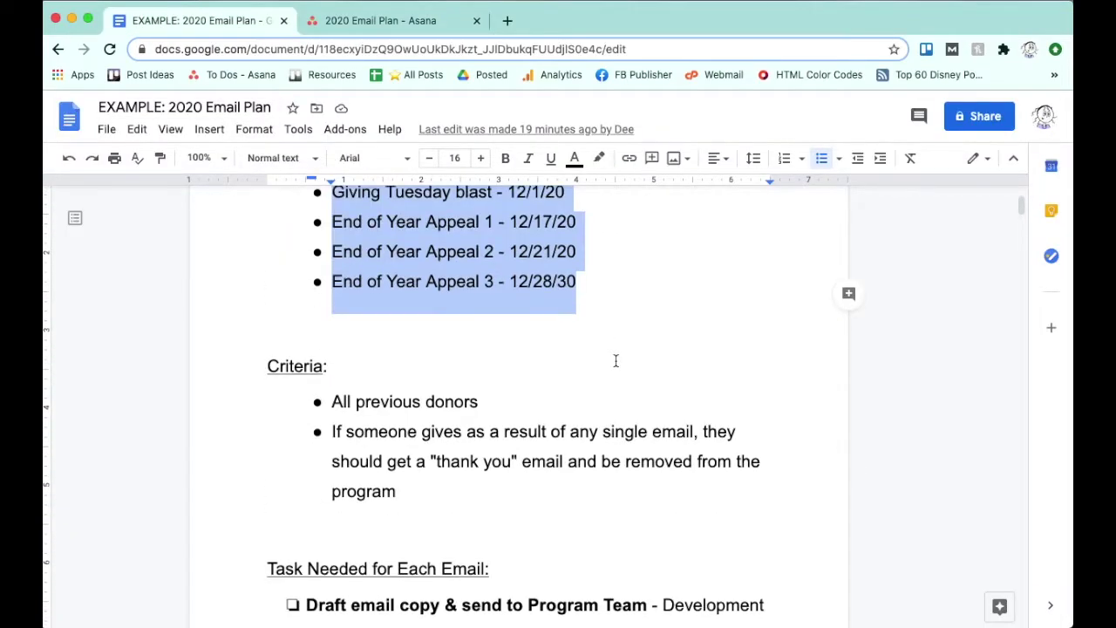
scroll(616, 361, down, 4)
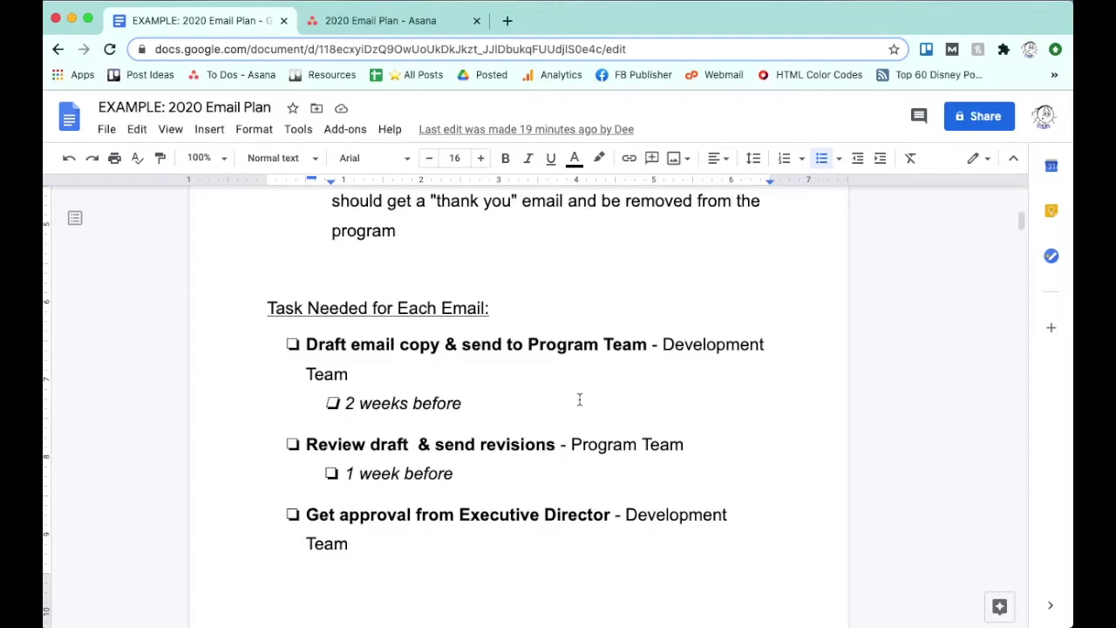
scroll(576, 397, down, 1)
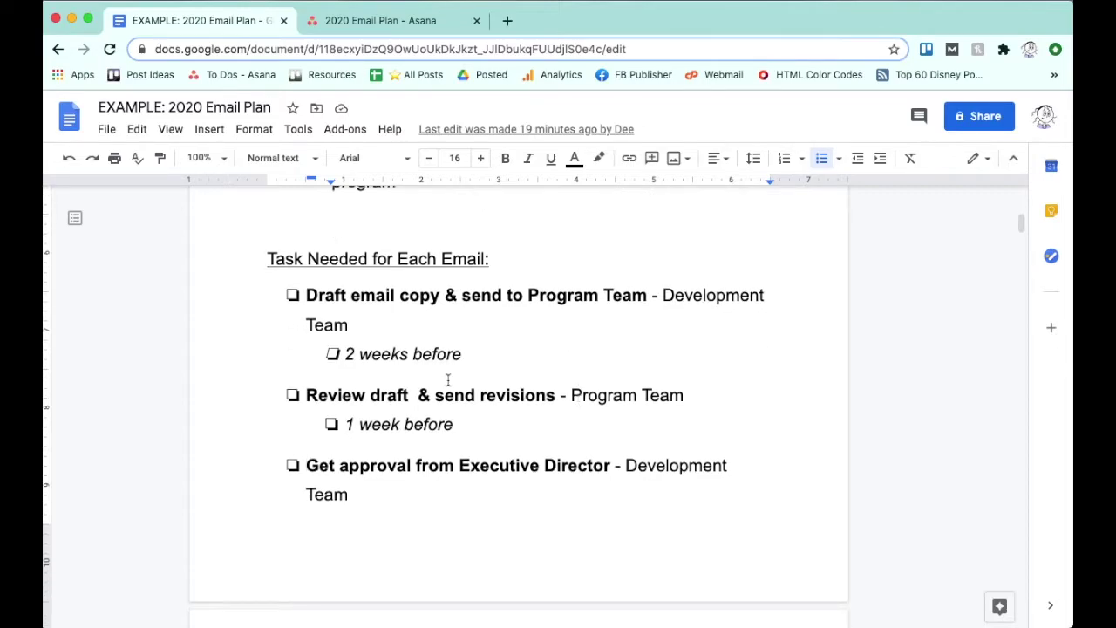
drag(491, 354, 361, 349)
drag(486, 426, 334, 423)
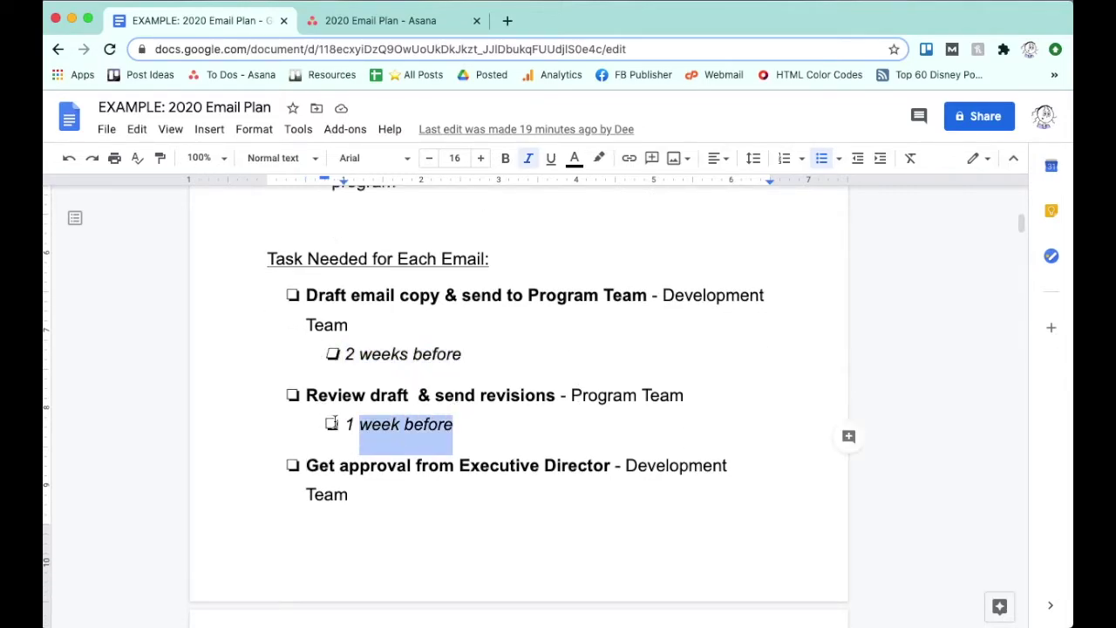
drag(693, 396, 576, 390)
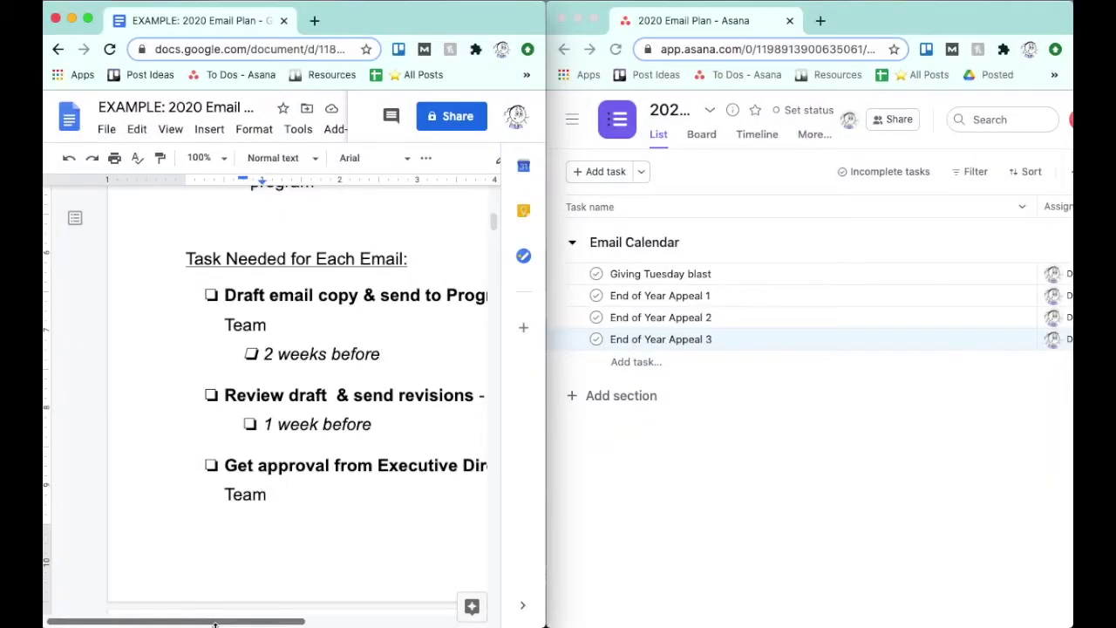
Zoom the plan document's browser page out to 80% so its task list fits beside the Asana window.
drag(219, 619, 293, 611)
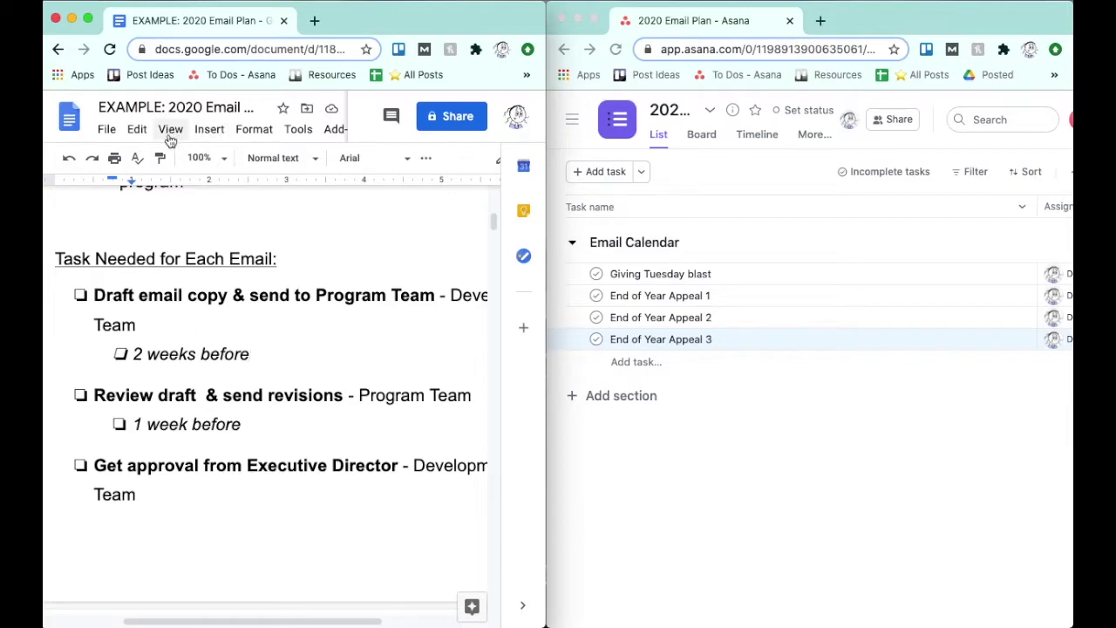
key(super+minus)
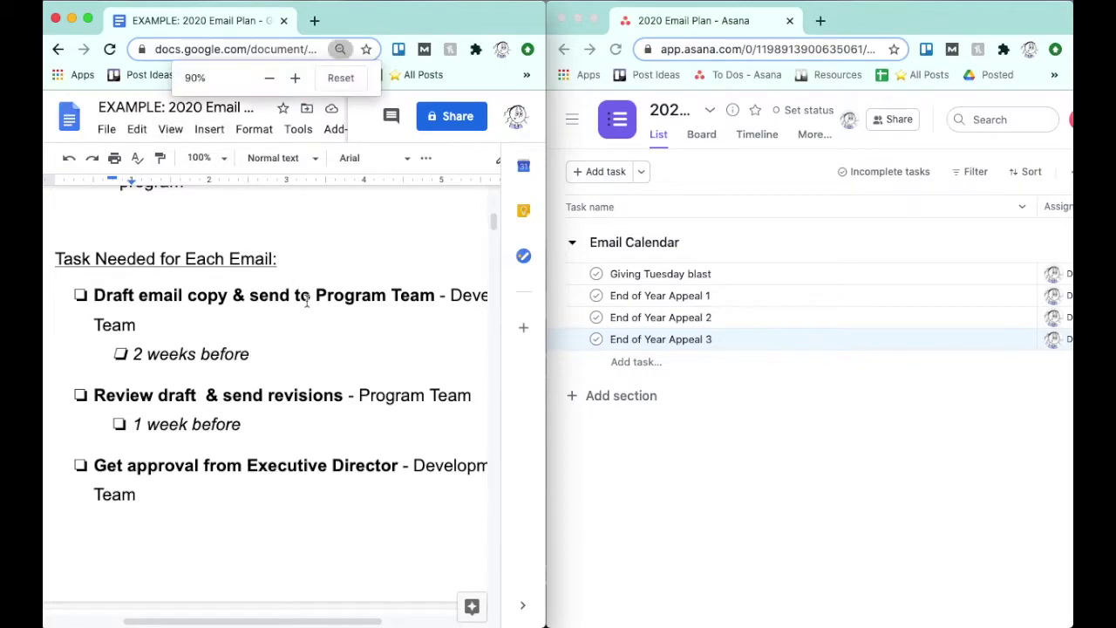
key(super+minus)
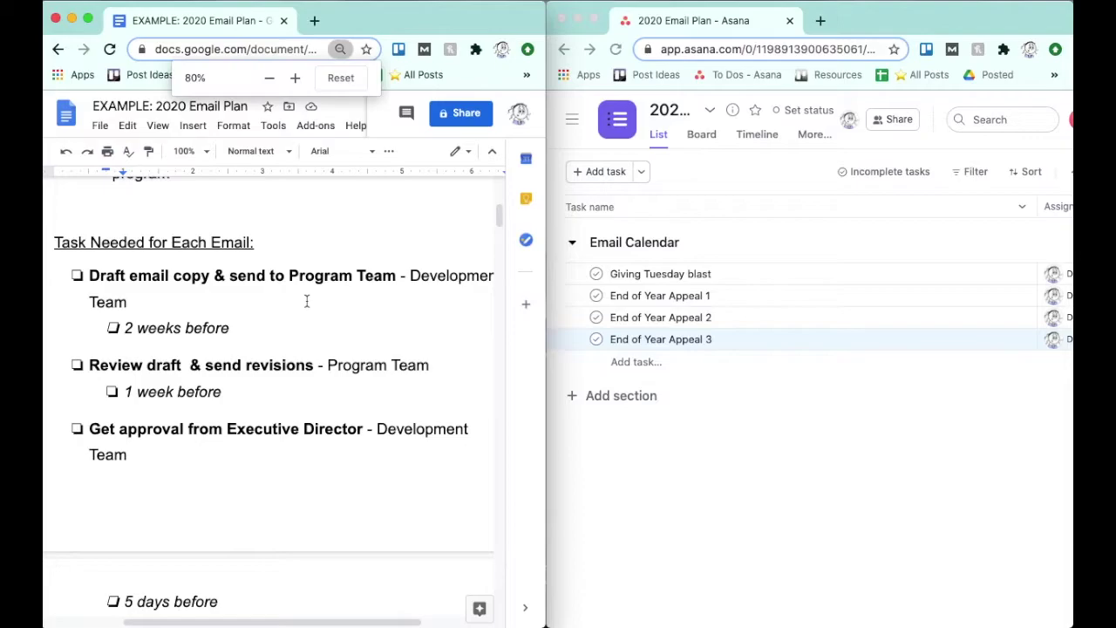
scroll(257, 389, down, 1)
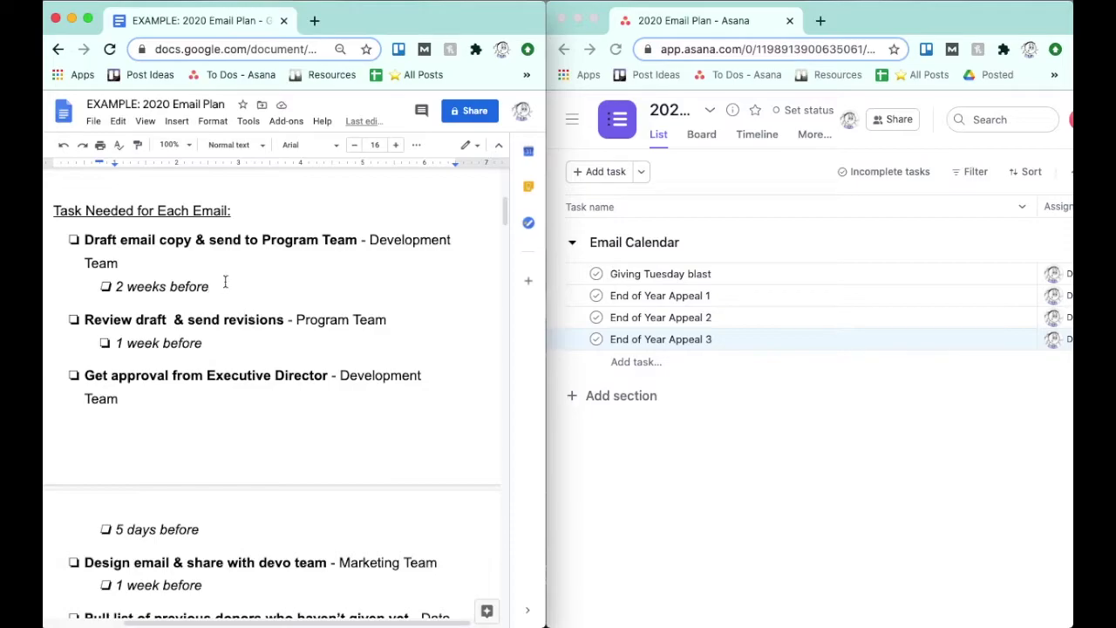
Return to Asana and add the subtask Draft email copy & send to Program Team to Giving Tuesday blast.
click(726, 229)
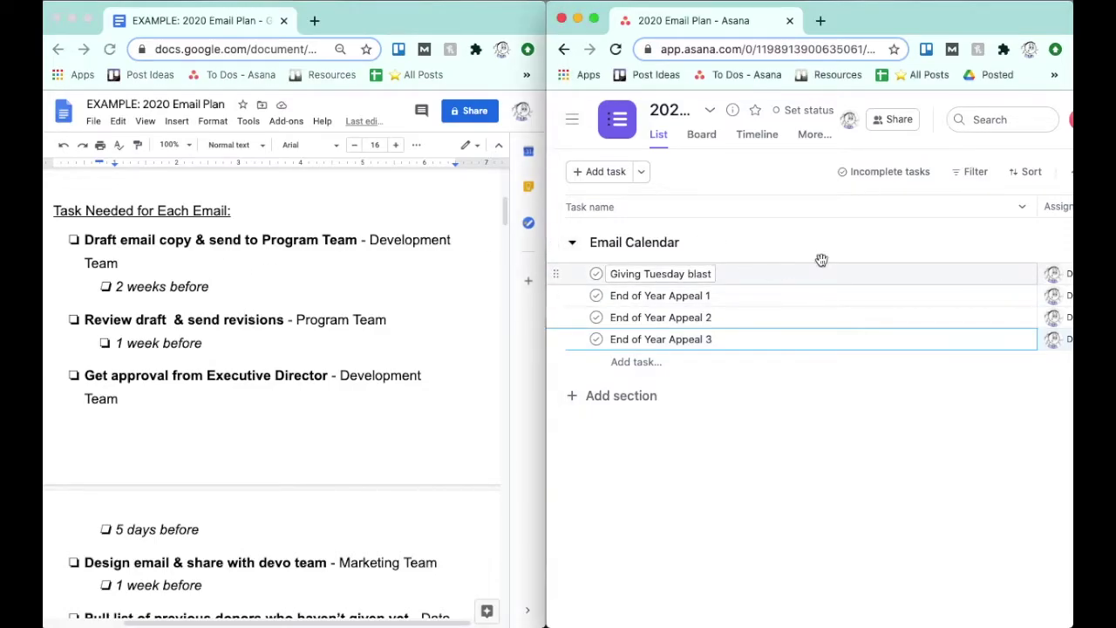
click(999, 272)
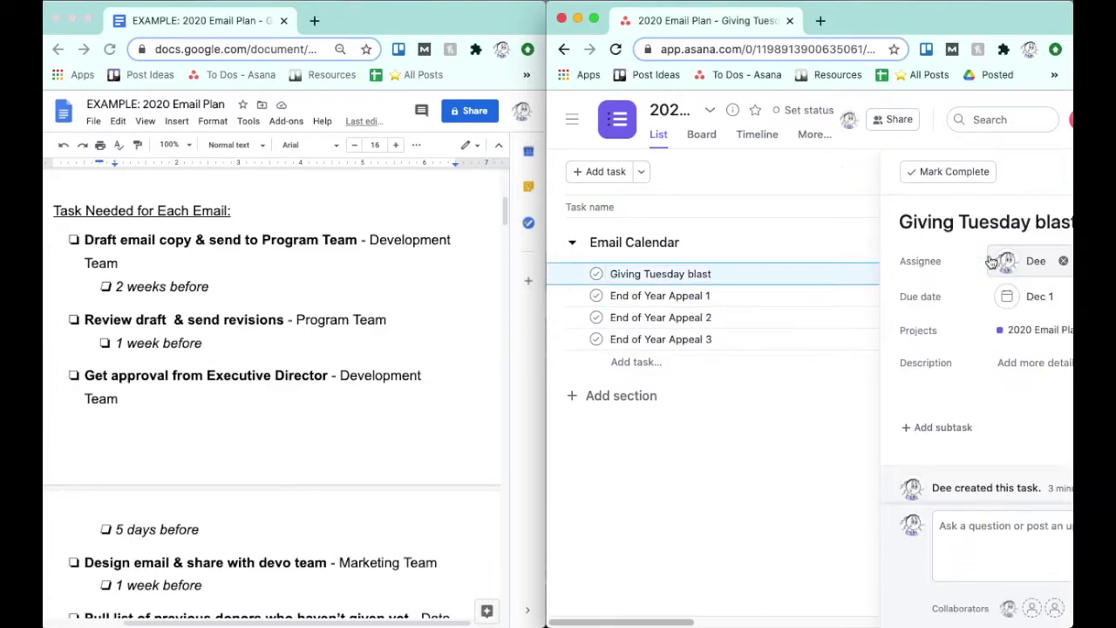
double_click(951, 18)
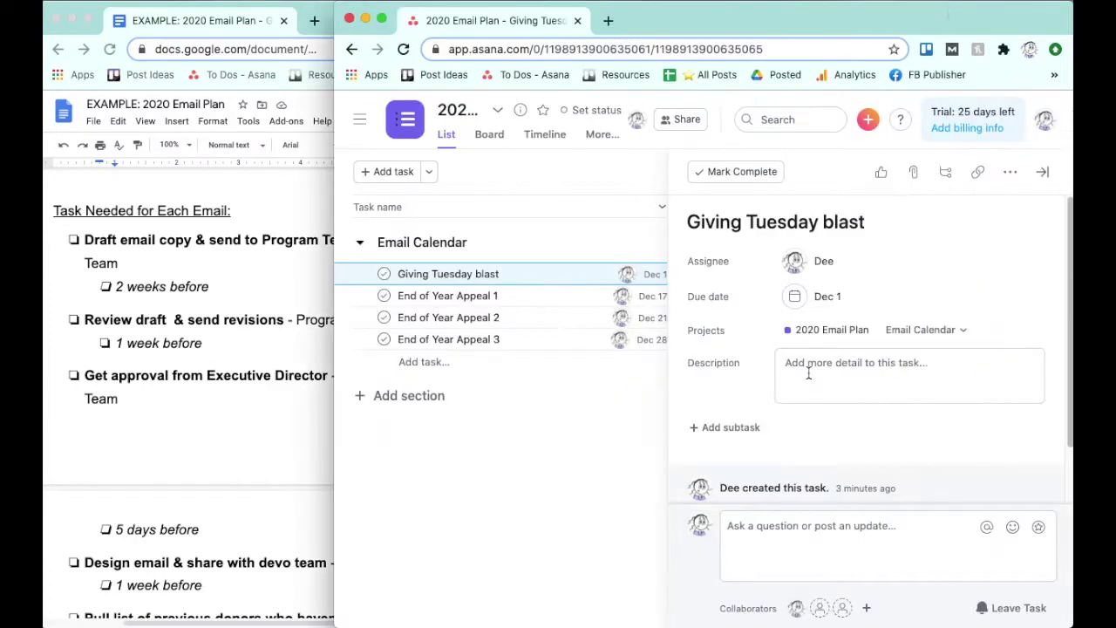
click(731, 425)
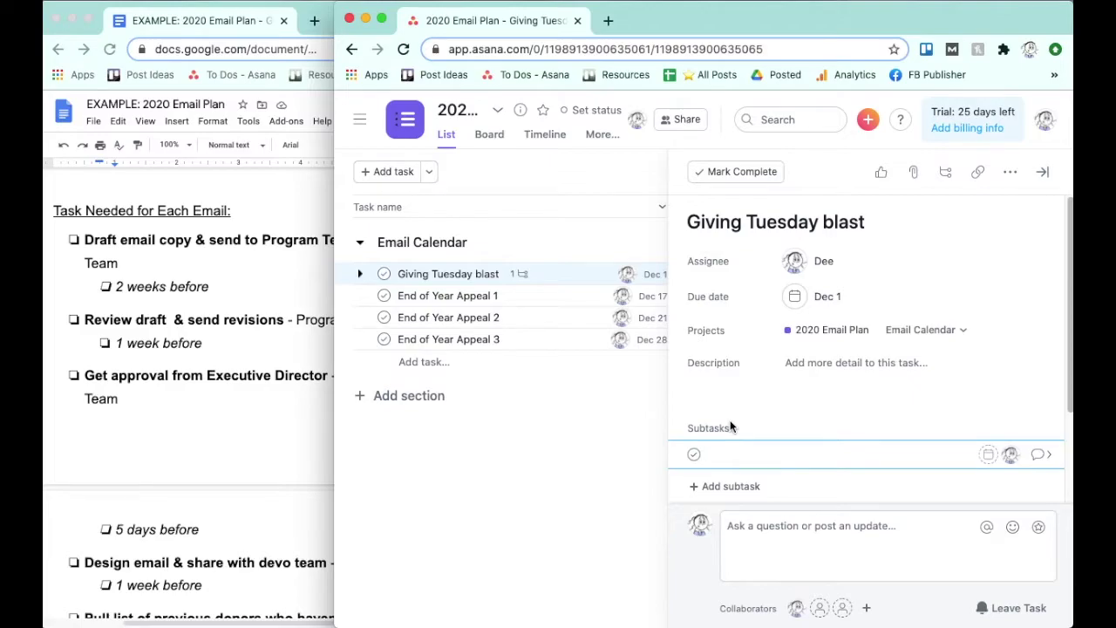
text(Draft email copy & send to Program Team)
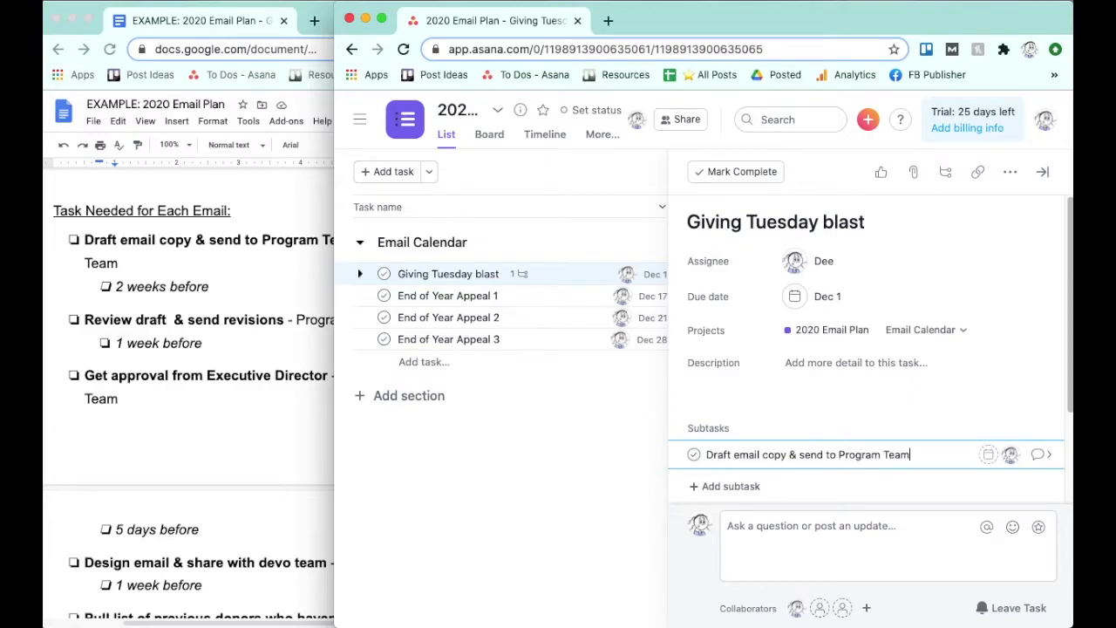
key(Return)
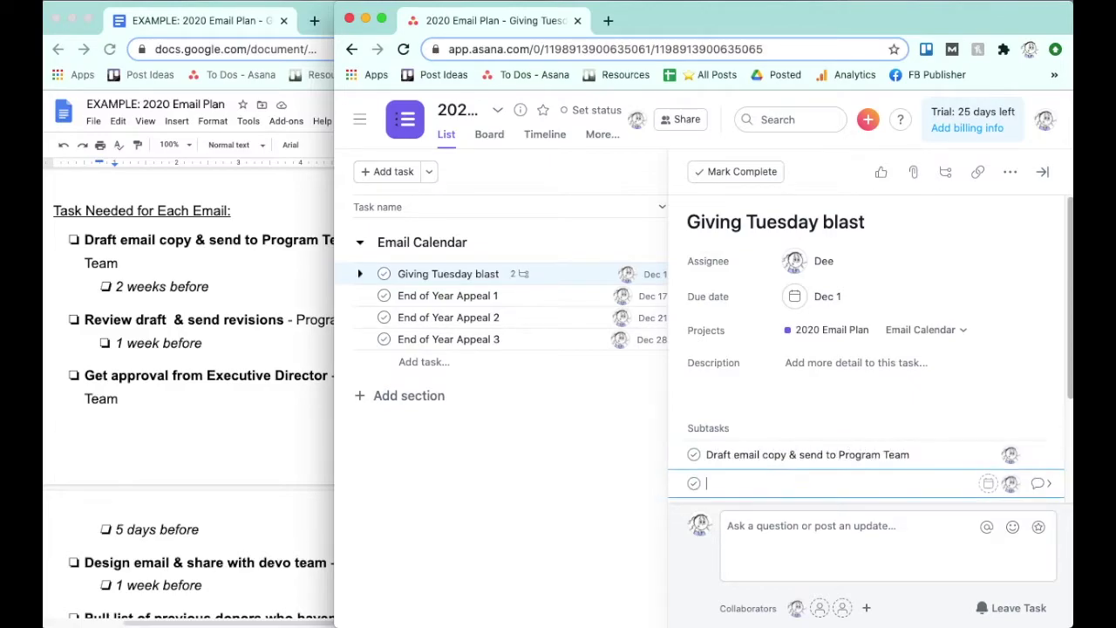
Delete the blank extra subtask of Giving Tuesday blast and leave its subtasks expanded in the task list.
click(1042, 173)
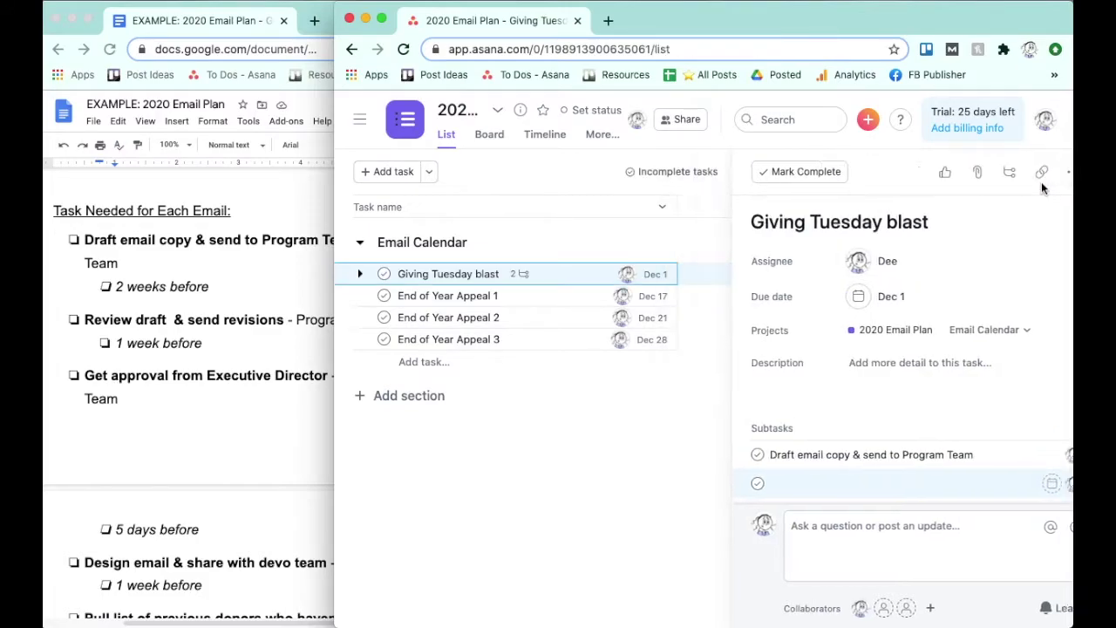
click(359, 275)
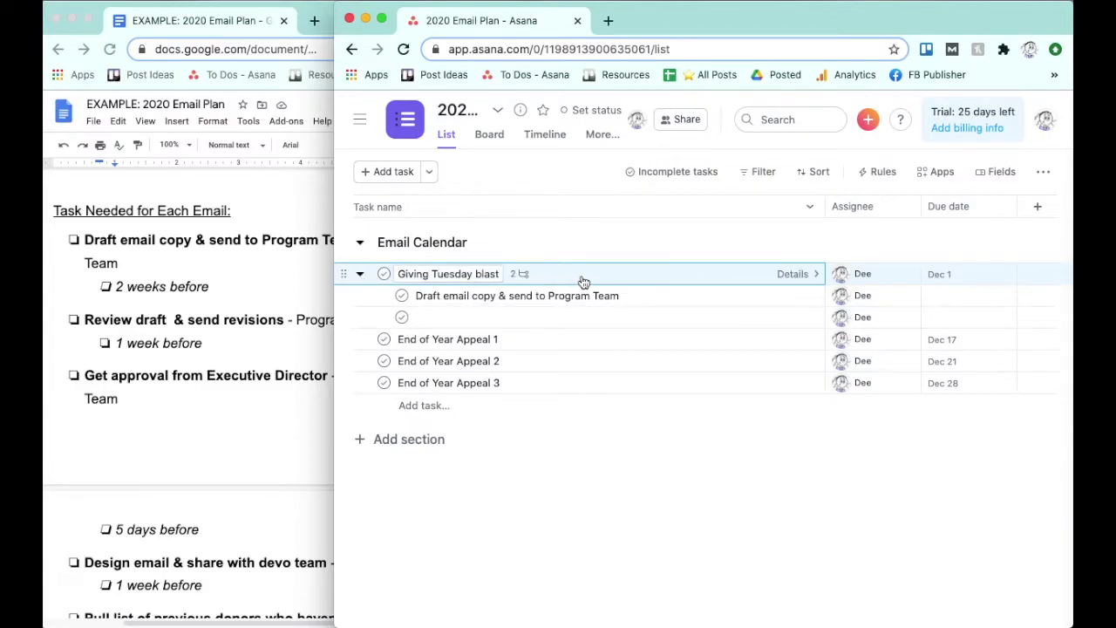
click(725, 274)
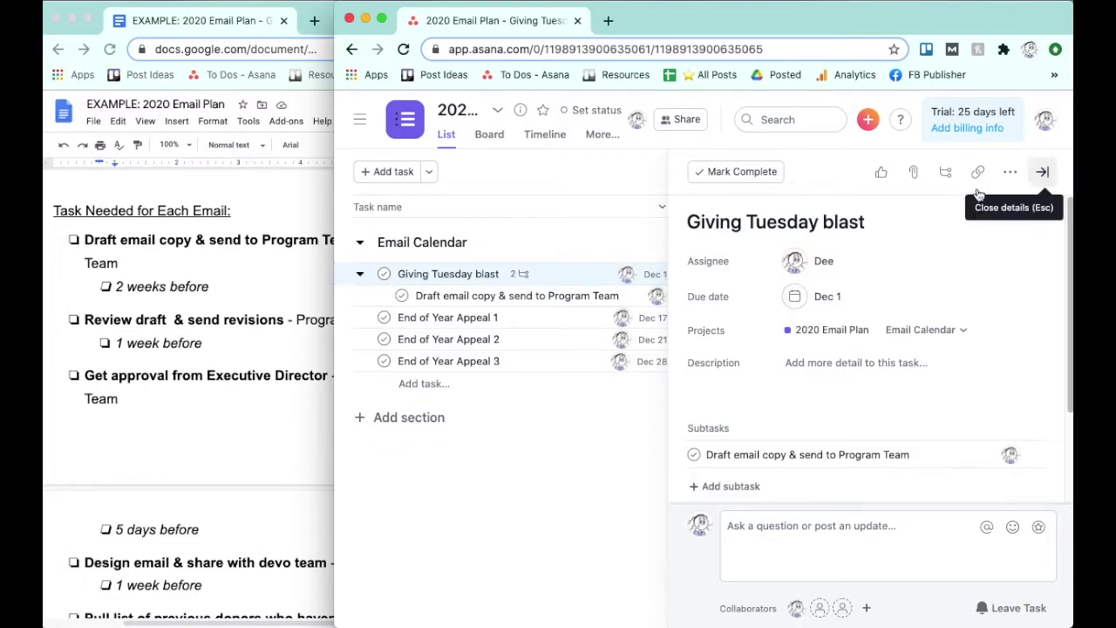
click(1045, 174)
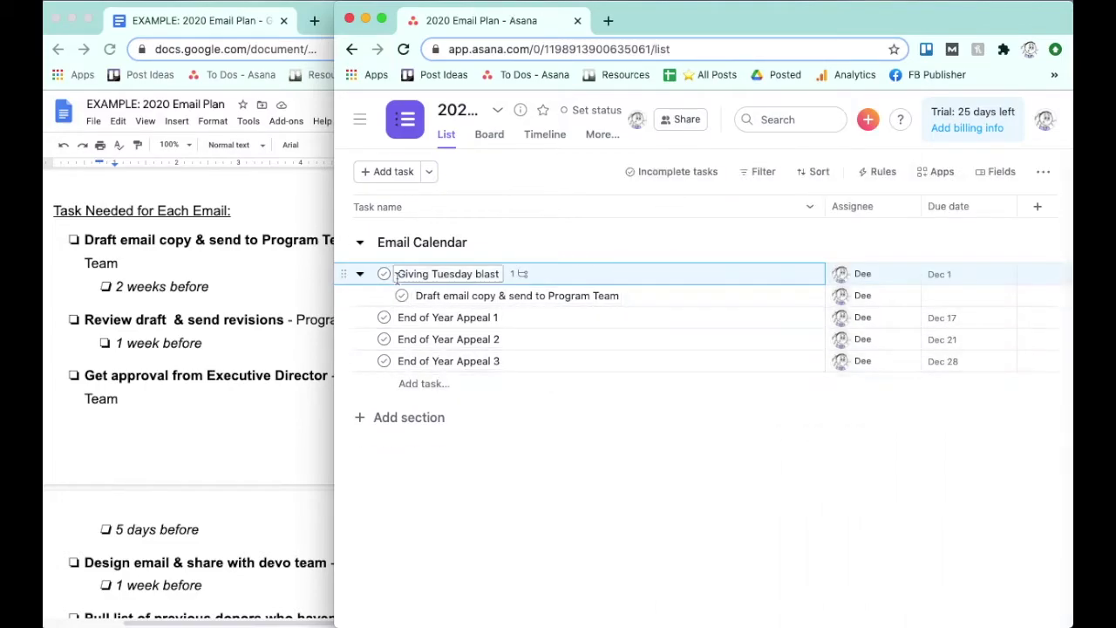
click(361, 275)
click(361, 276)
Add the subtask Review draft & send revisions and the plan's remaining work items through Schedule for Send under Giving Tuesday blast.
drag(335, 258, 545, 262)
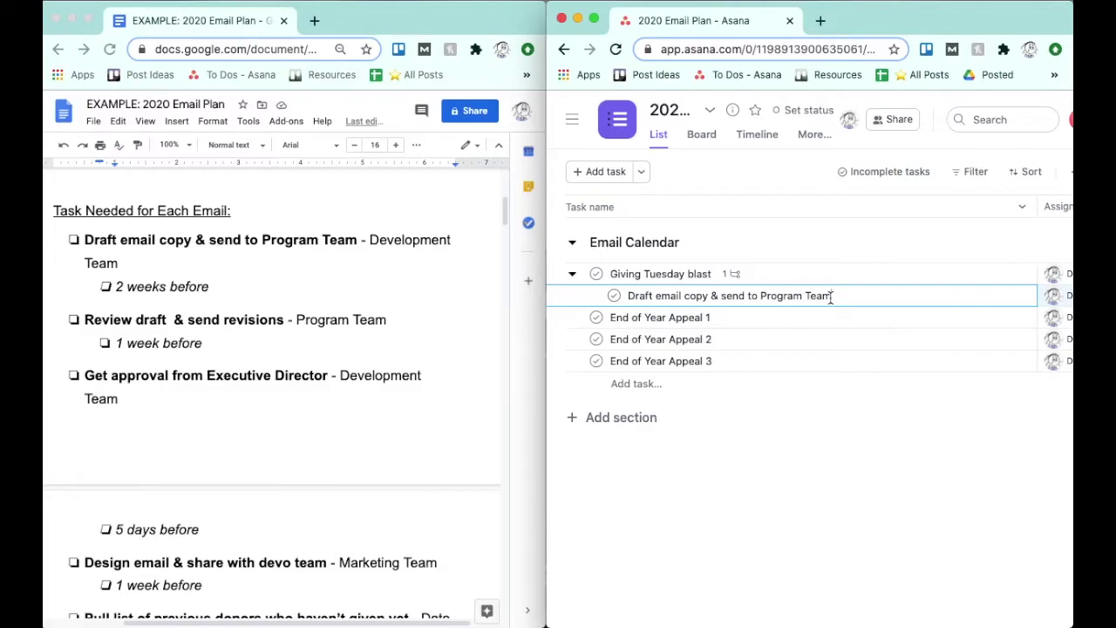
key(Return)
text(Review draft & send revisions)
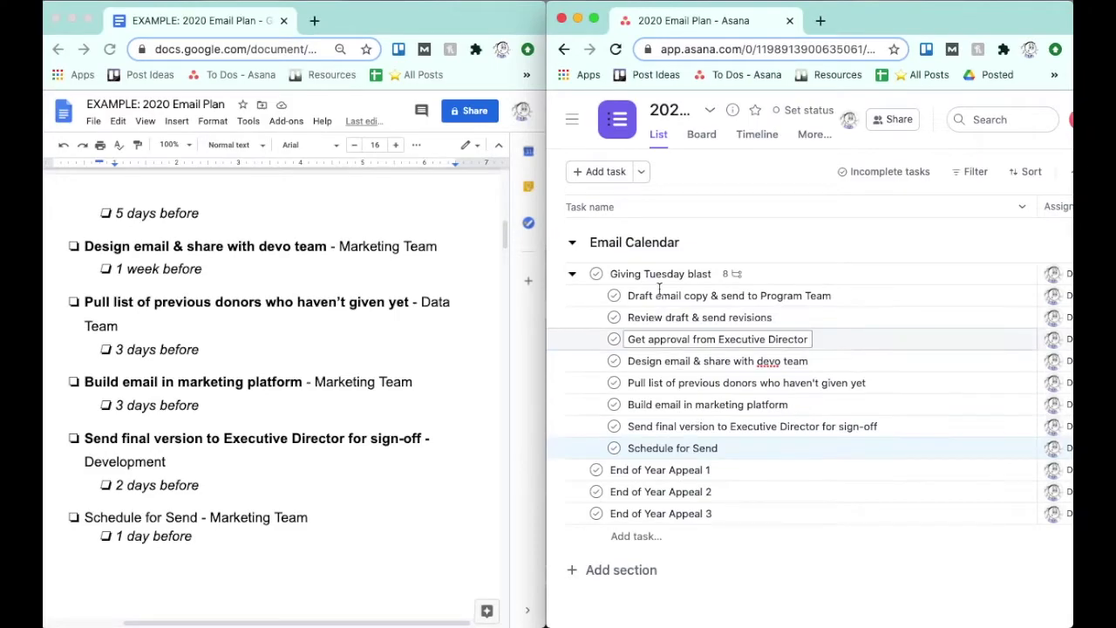
Check the deadline in the Google Docs plan and set Draft email copy & send to Program Team's due date in Asana to November 17, 2020.
drag(547, 174, 356, 169)
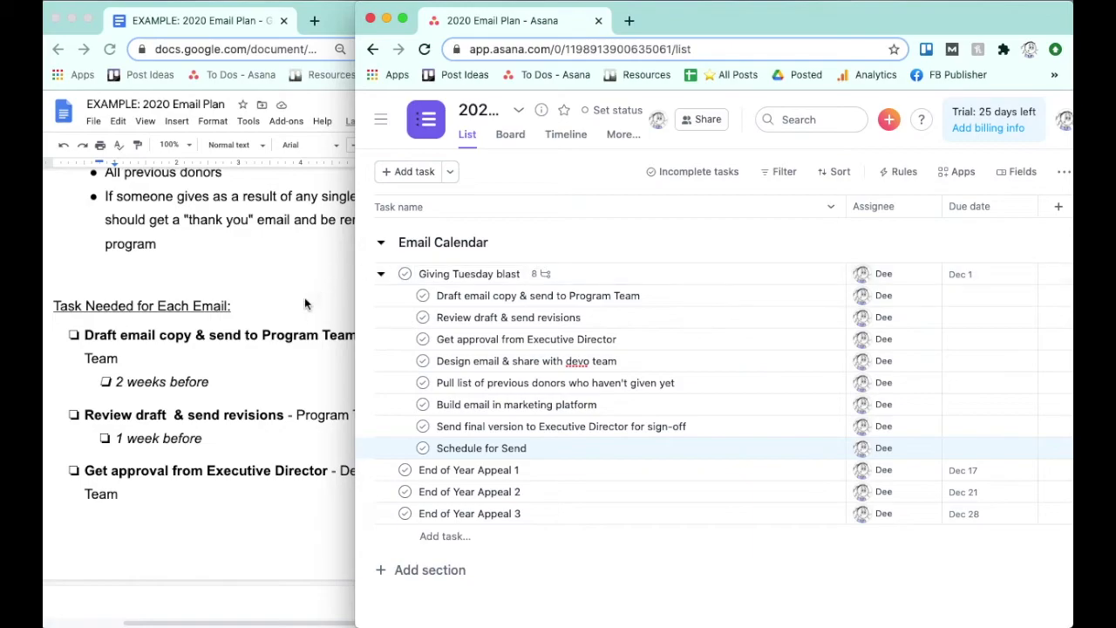
click(301, 327)
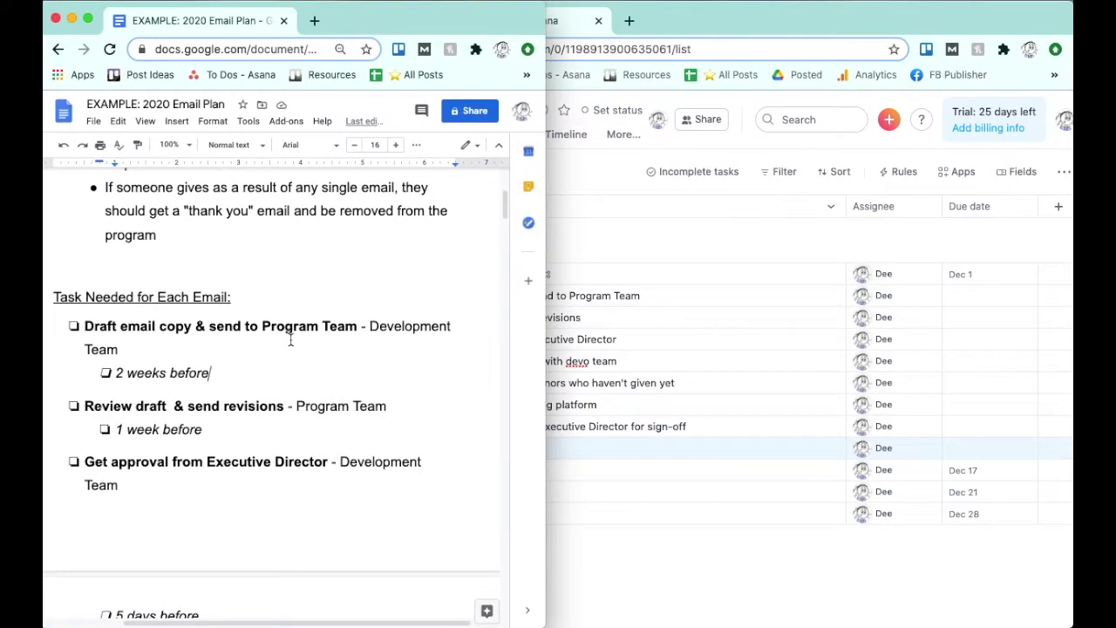
click(820, 257)
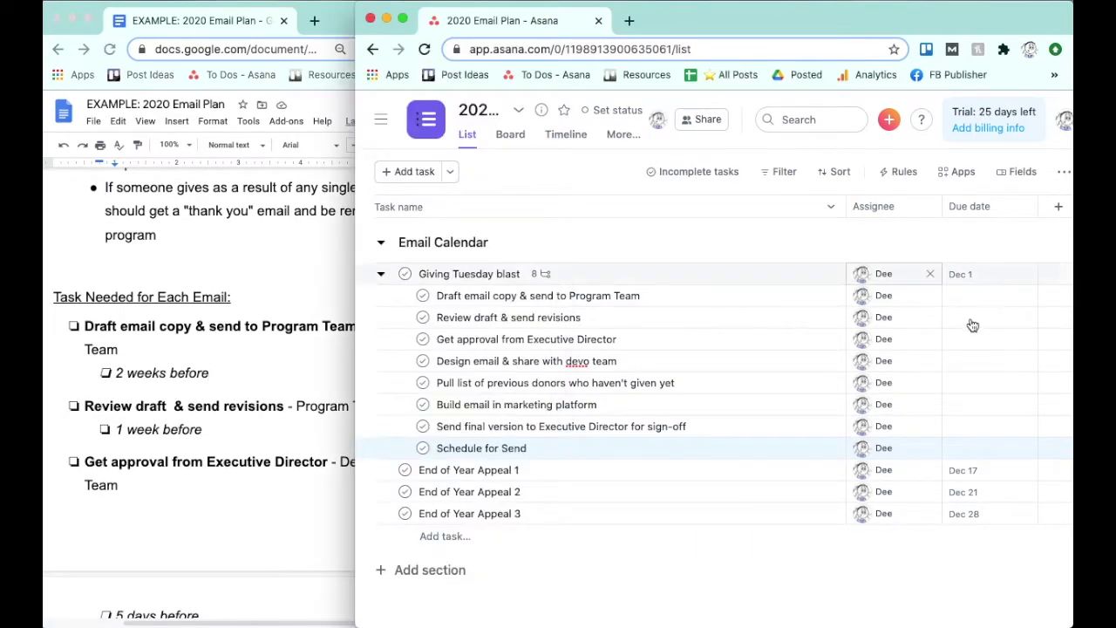
click(228, 272)
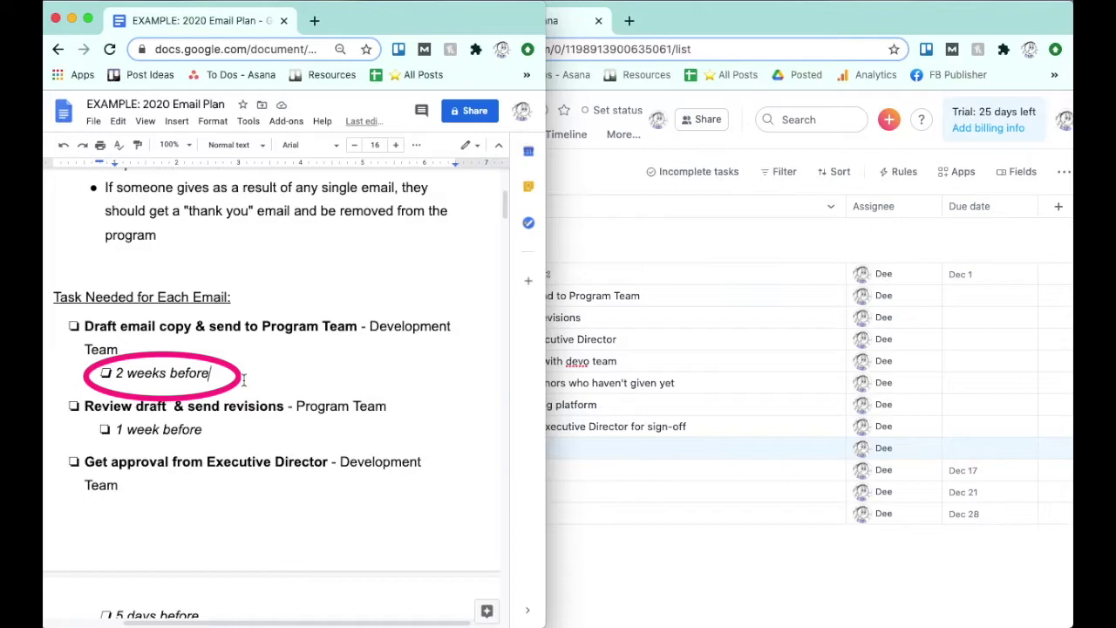
click(959, 295)
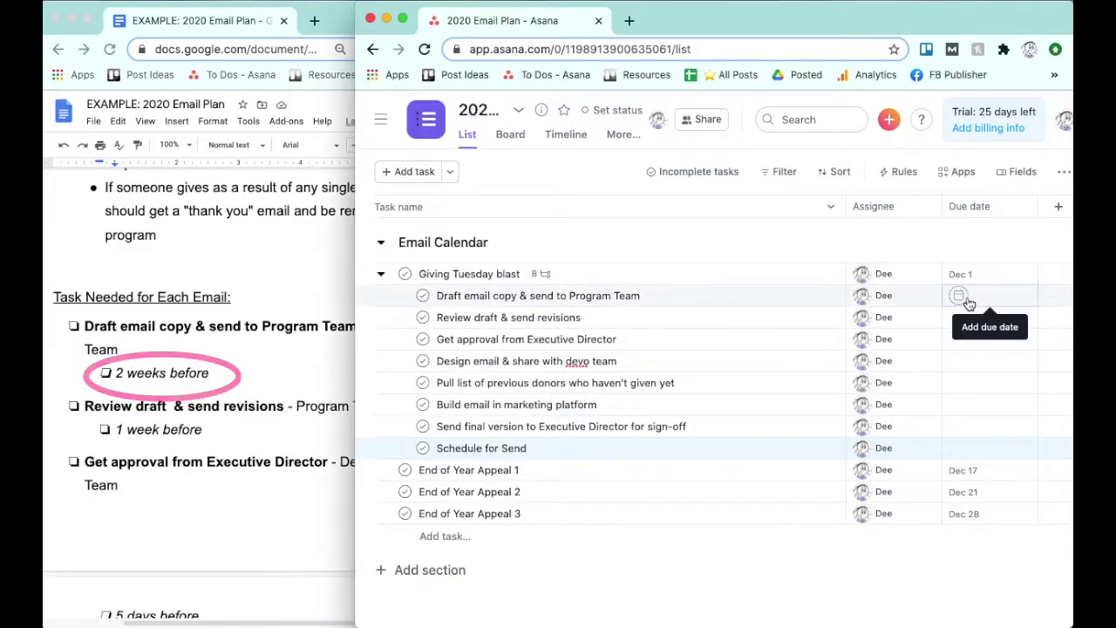
click(968, 296)
click(1014, 329)
click(1014, 329)
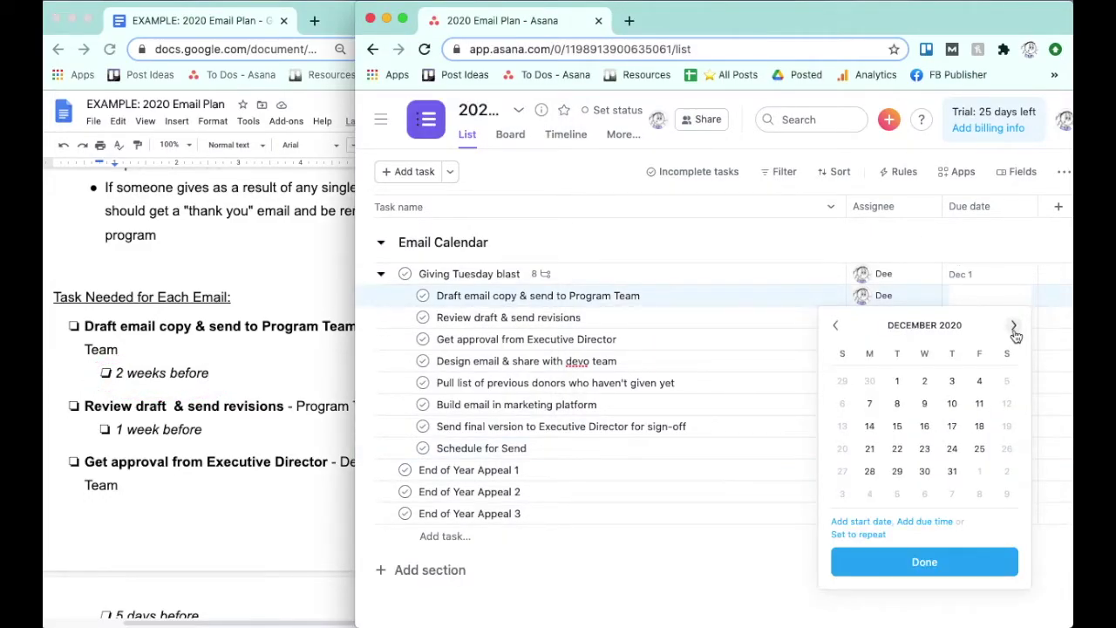
click(836, 327)
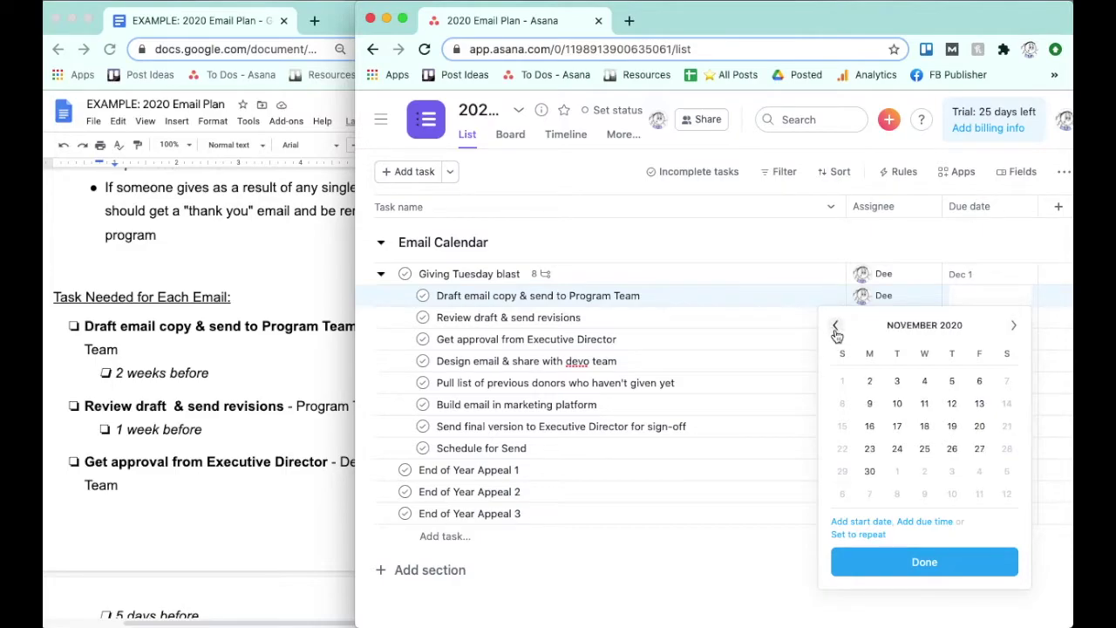
click(897, 427)
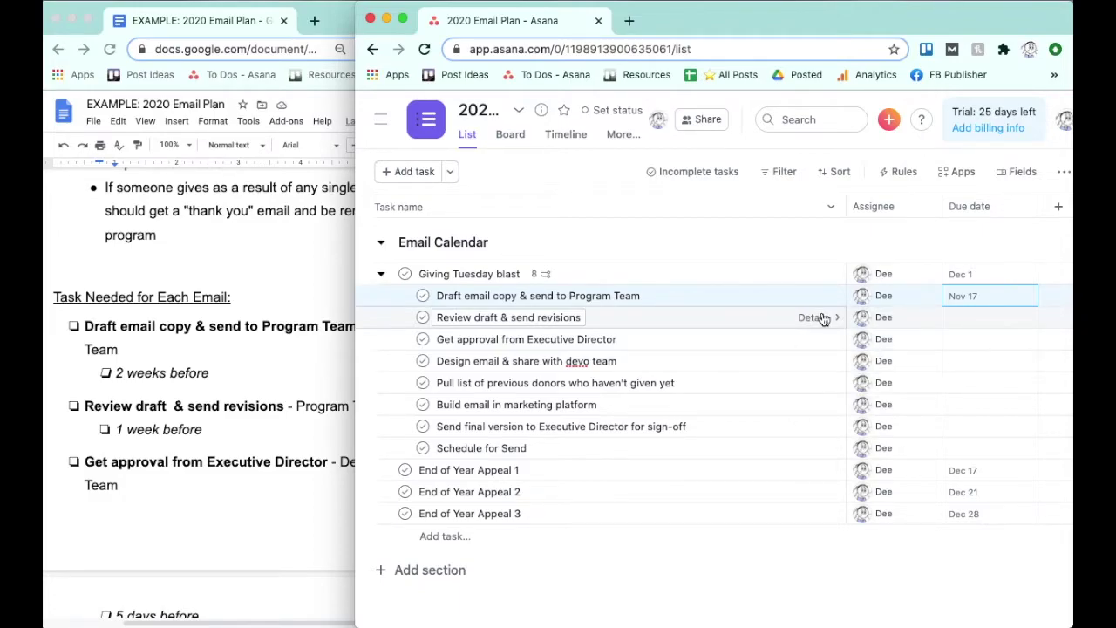
Set the due date of Review draft & send revisions to November 24, 2020, and date the remaining subtasks through Schedule for Send on November 30.
click(954, 318)
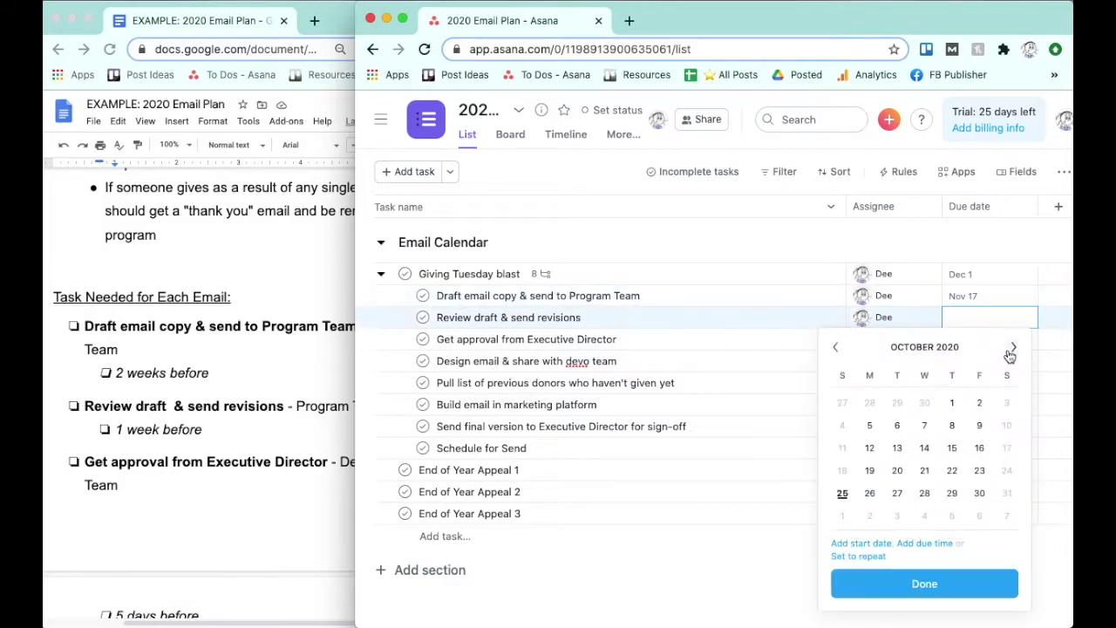
click(1011, 349)
click(1012, 349)
click(836, 347)
click(897, 471)
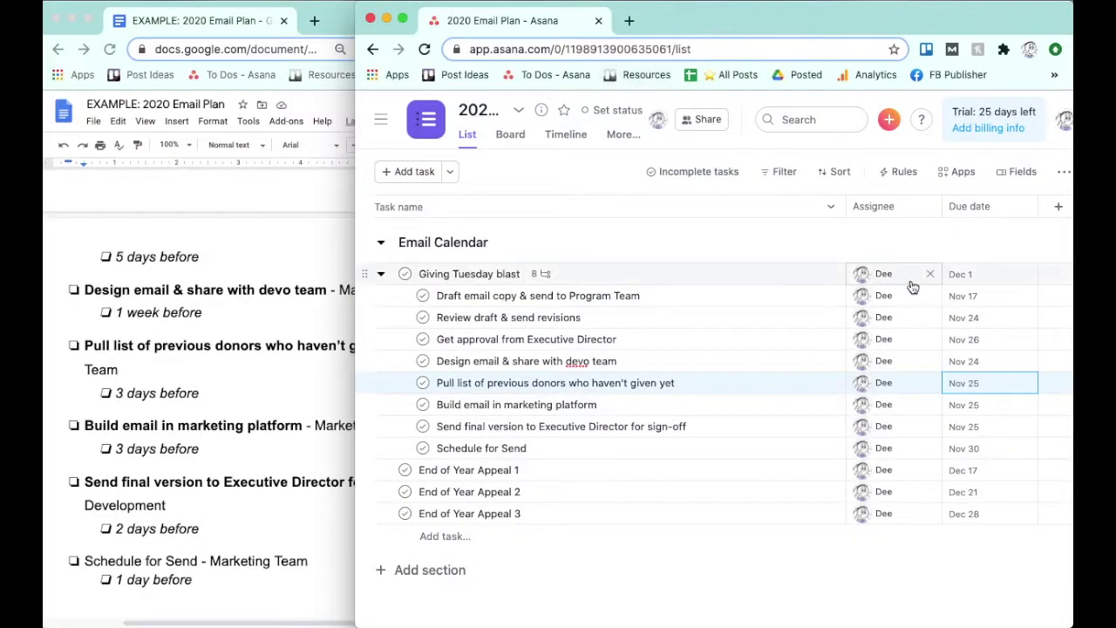
Clear the assignee from Giving Tuesday blast, all of its subtasks and the three End of Year Appeal tasks.
click(927, 283)
click(867, 253)
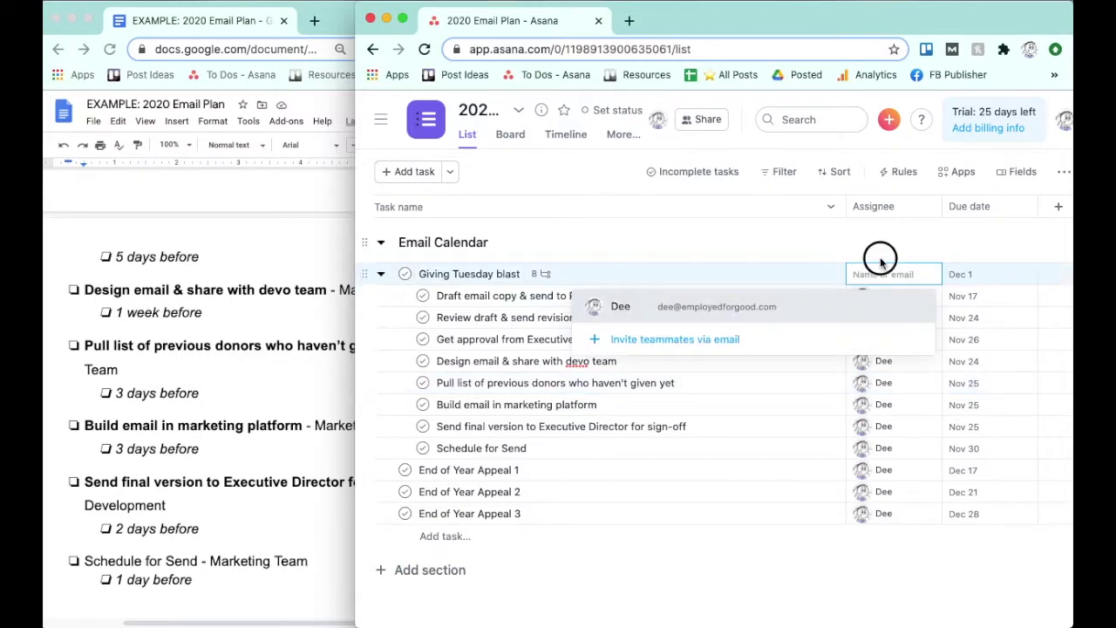
click(927, 295)
click(930, 317)
click(930, 340)
click(931, 362)
click(931, 382)
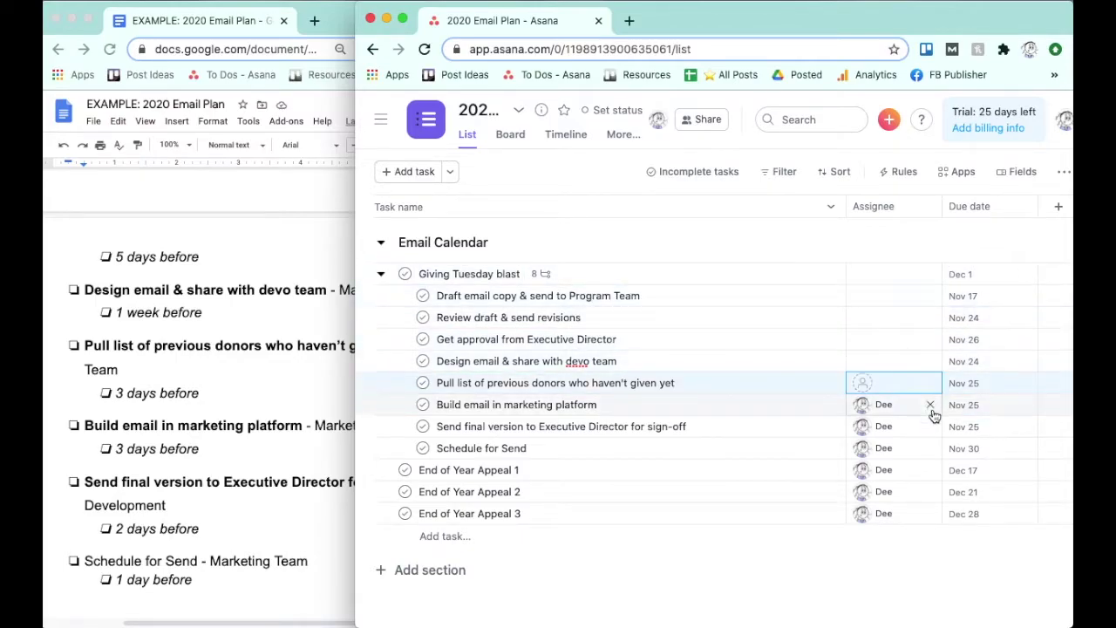
click(931, 404)
click(931, 426)
click(931, 449)
click(931, 470)
click(931, 492)
click(930, 514)
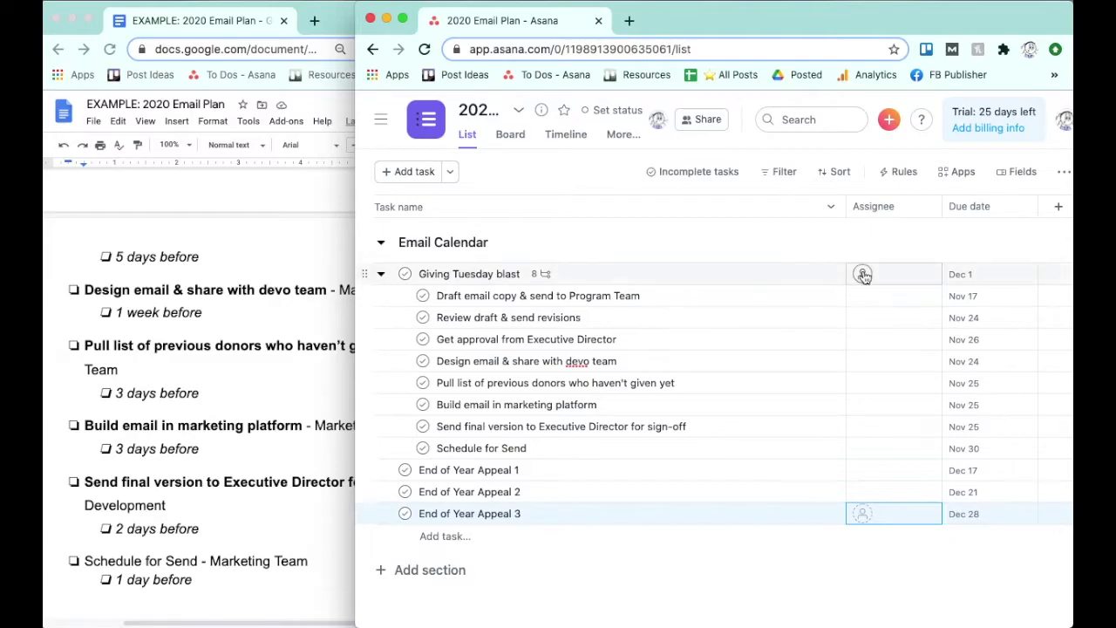
click(862, 273)
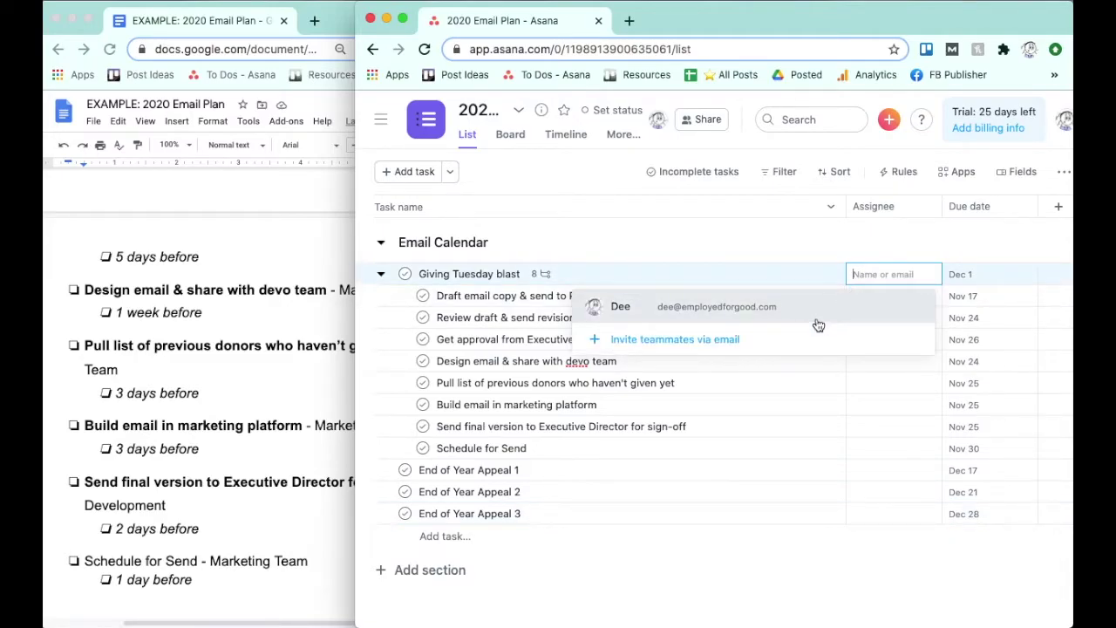
click(825, 254)
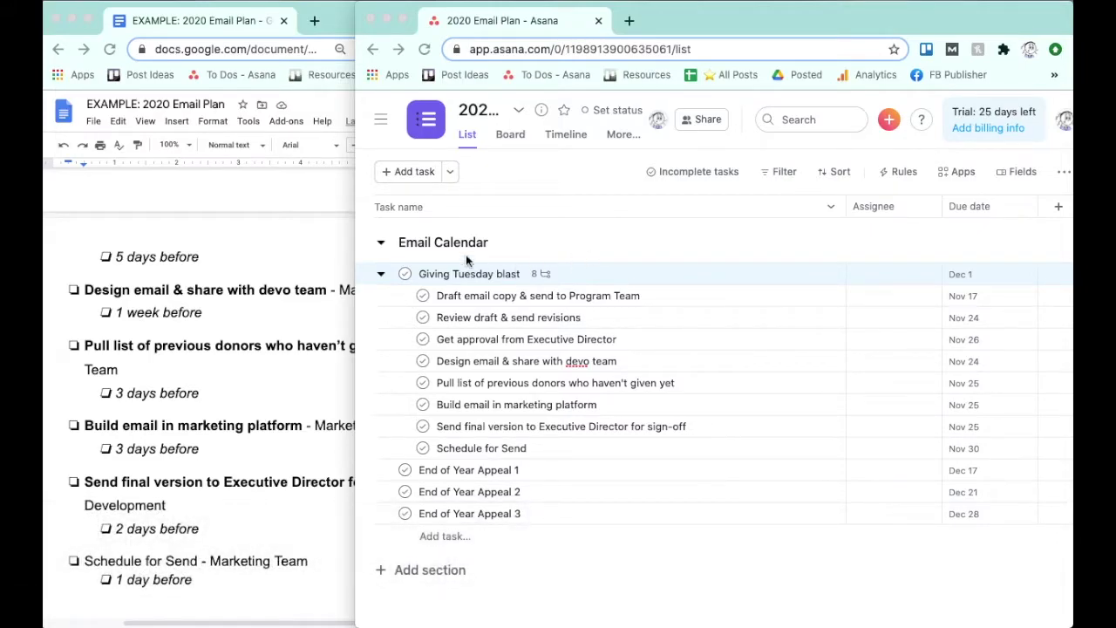
Show the Tags field as a column in the project's task list.
drag(667, 19, 658, 19)
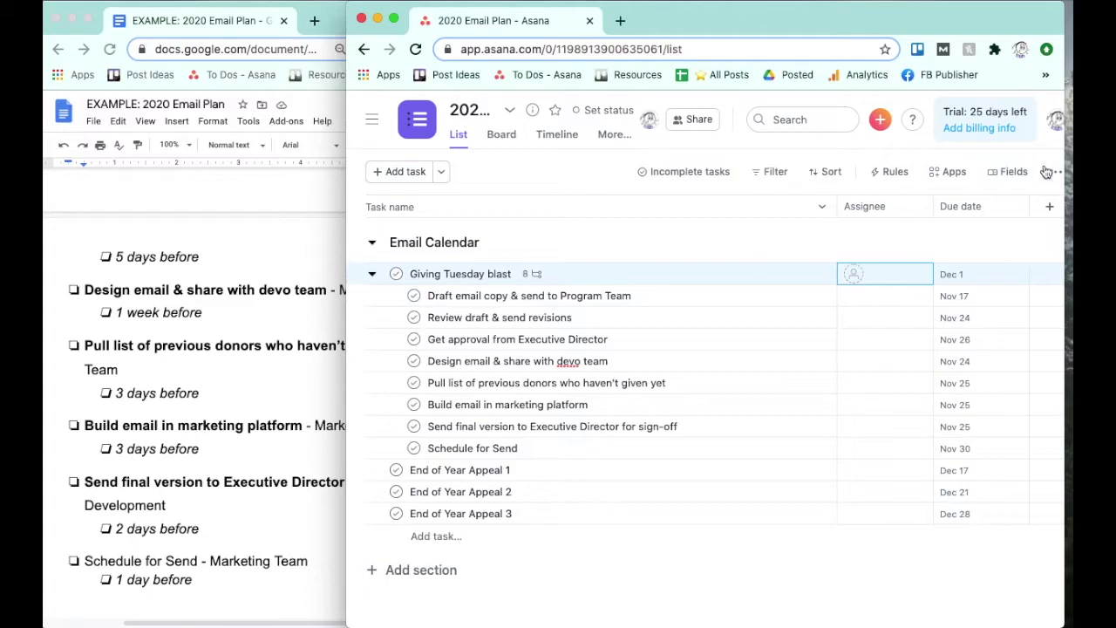
click(1008, 171)
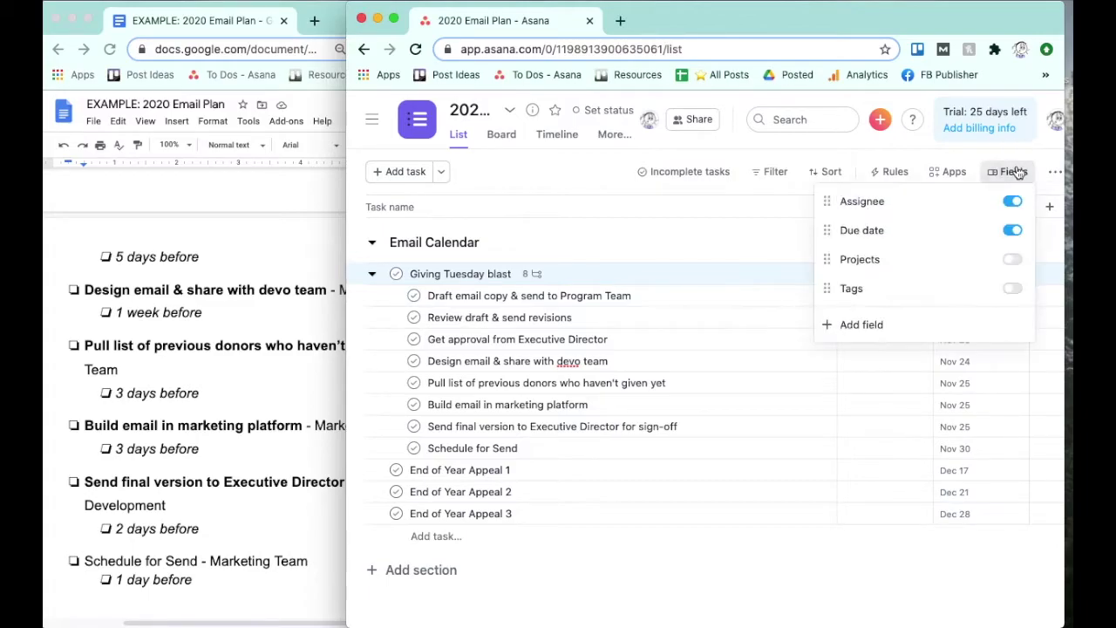
click(1016, 291)
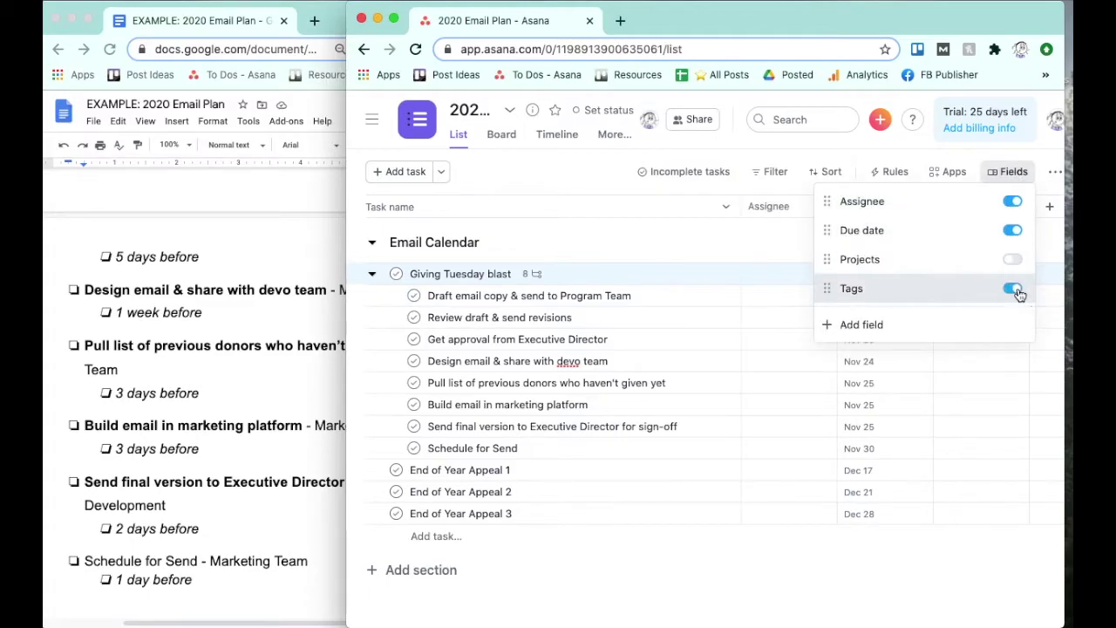
click(979, 480)
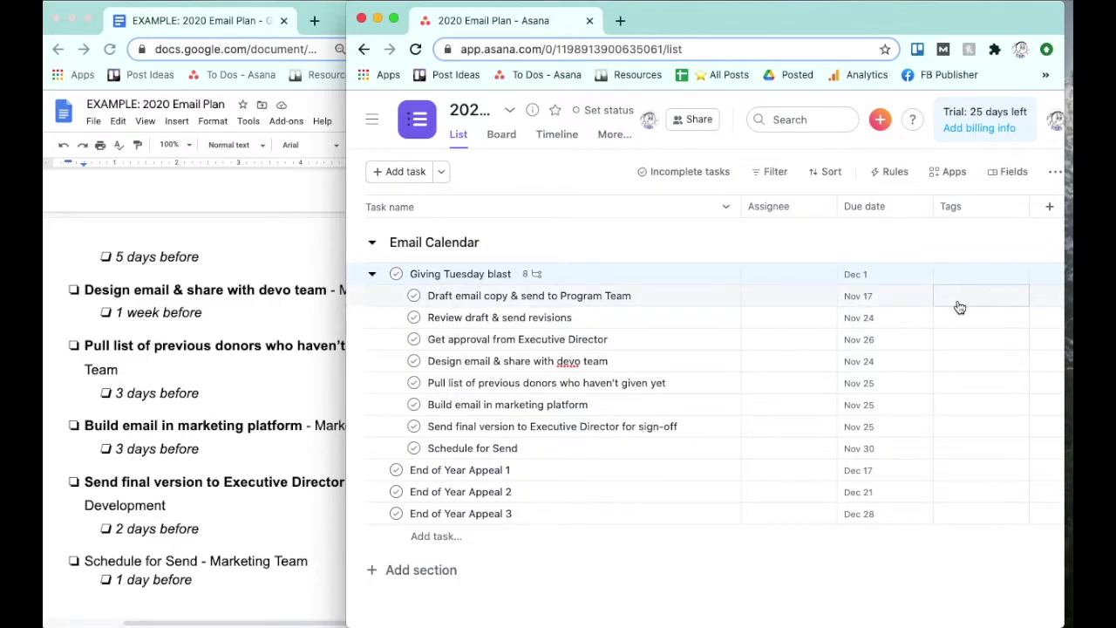
Return to the Google Docs plan and examine which work items are assigned to the Development Team.
click(202, 216)
scroll(203, 262, up, 5)
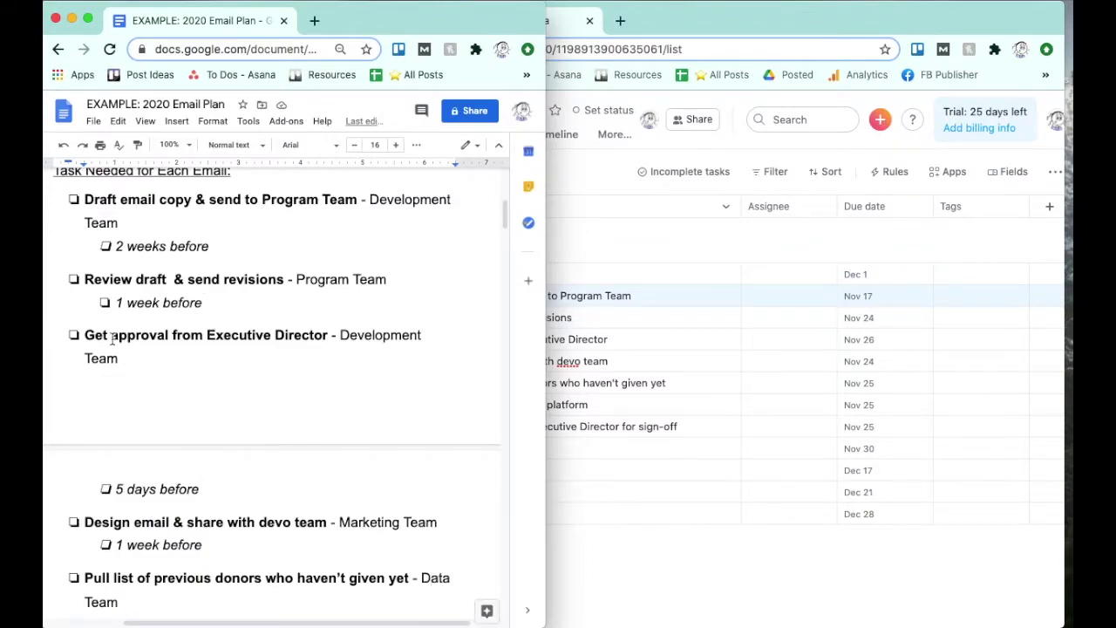
drag(367, 200, 434, 229)
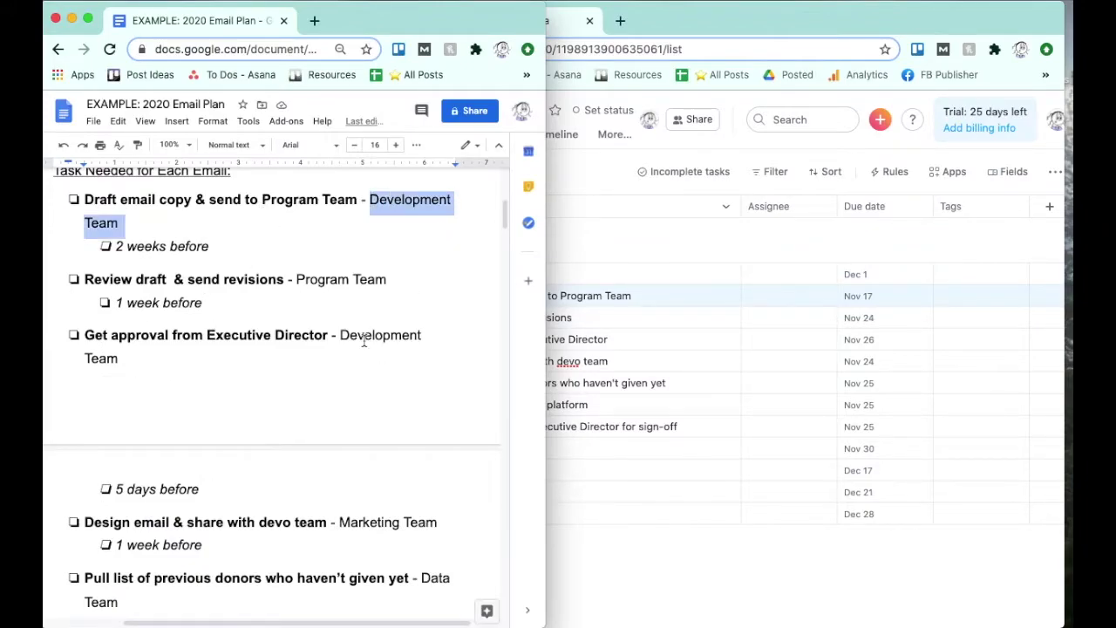
drag(341, 335, 392, 365)
Switch to Asana and tag both Draft email copy & send to Program Team and Get approval from Executive Director with Development.
click(628, 236)
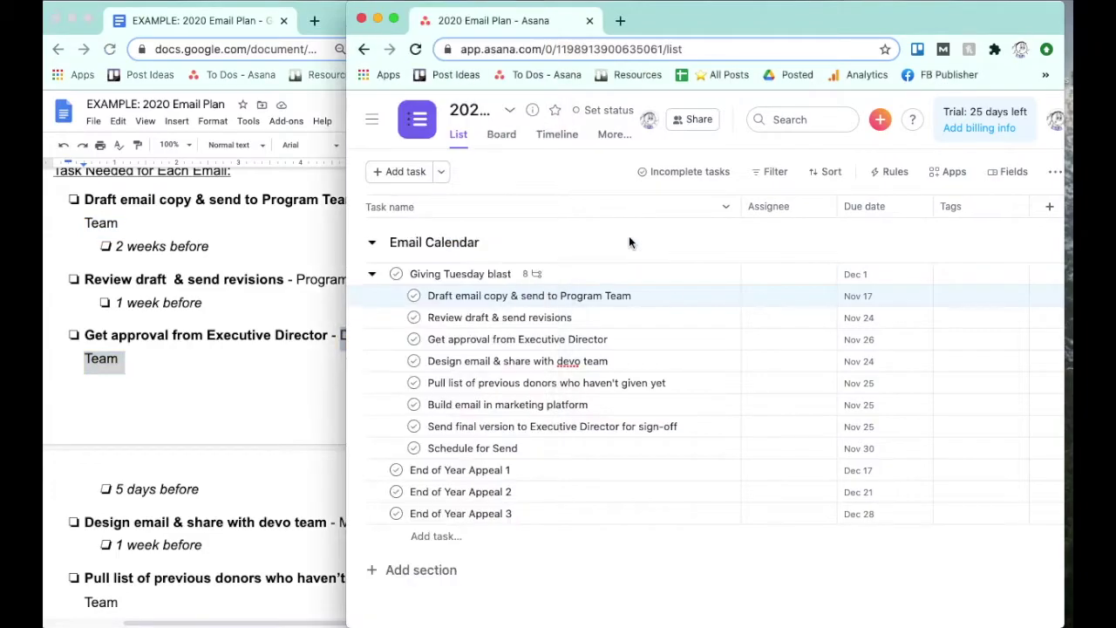
click(363, 295)
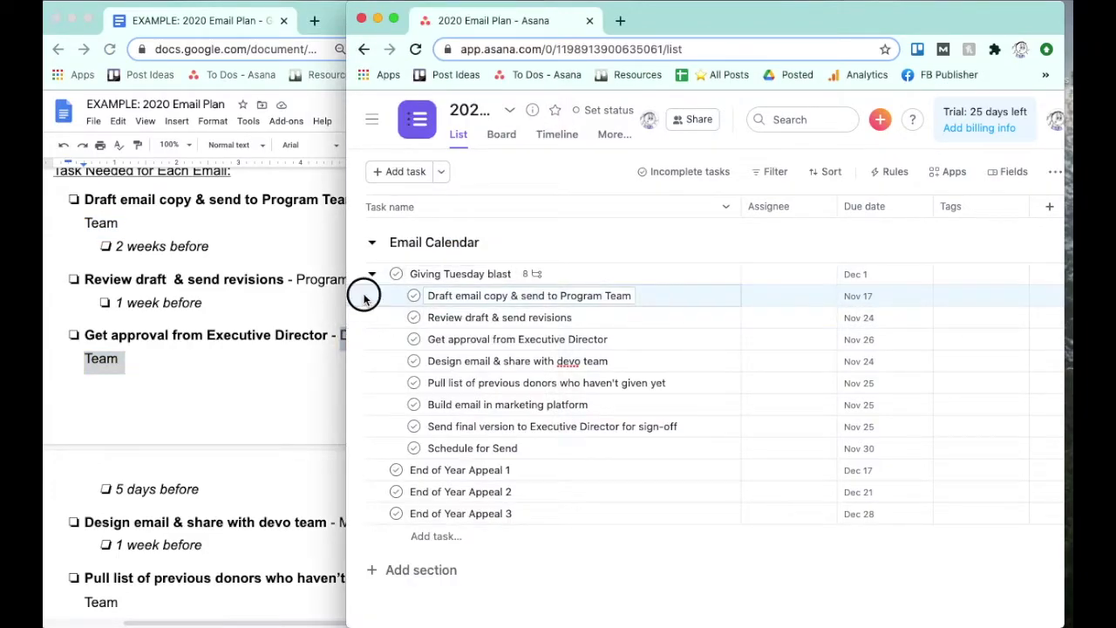
super+click(377, 345)
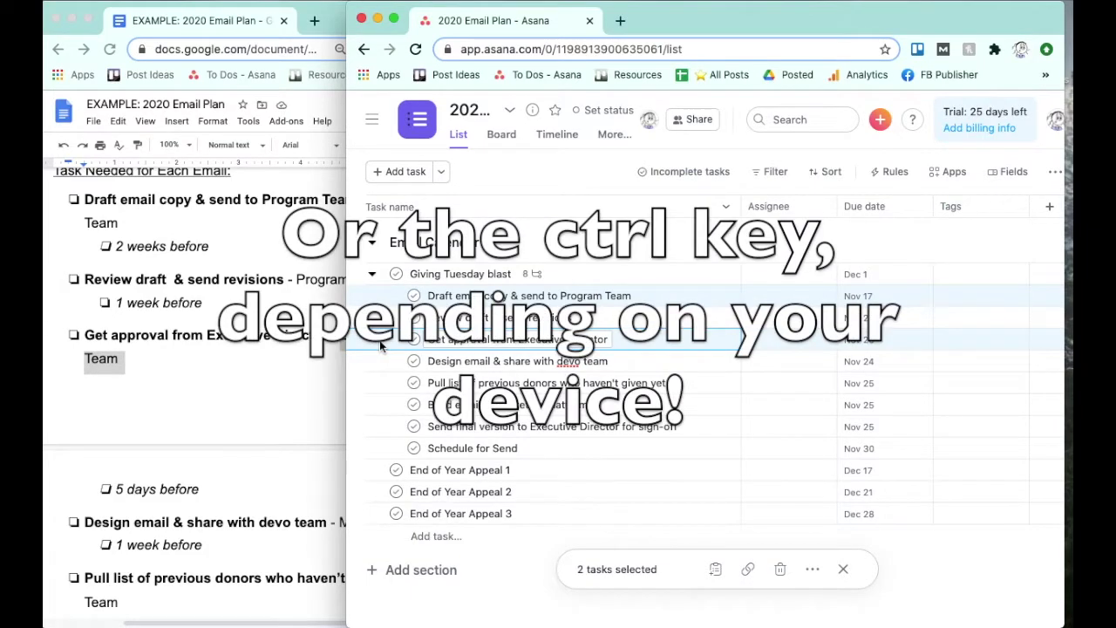
click(949, 299)
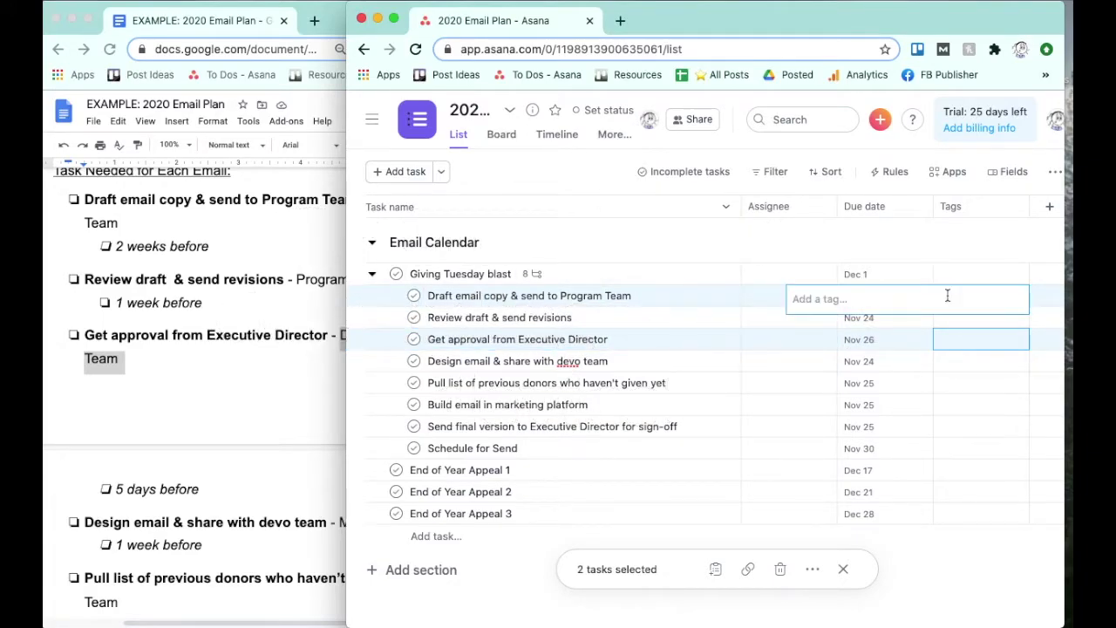
text(Dev)
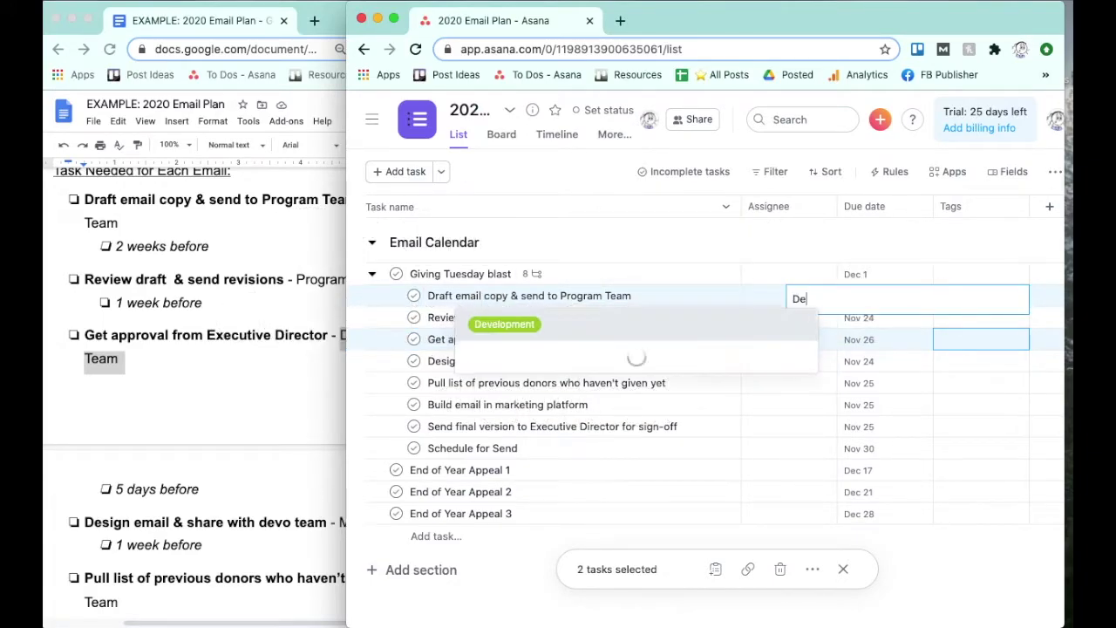
click(758, 323)
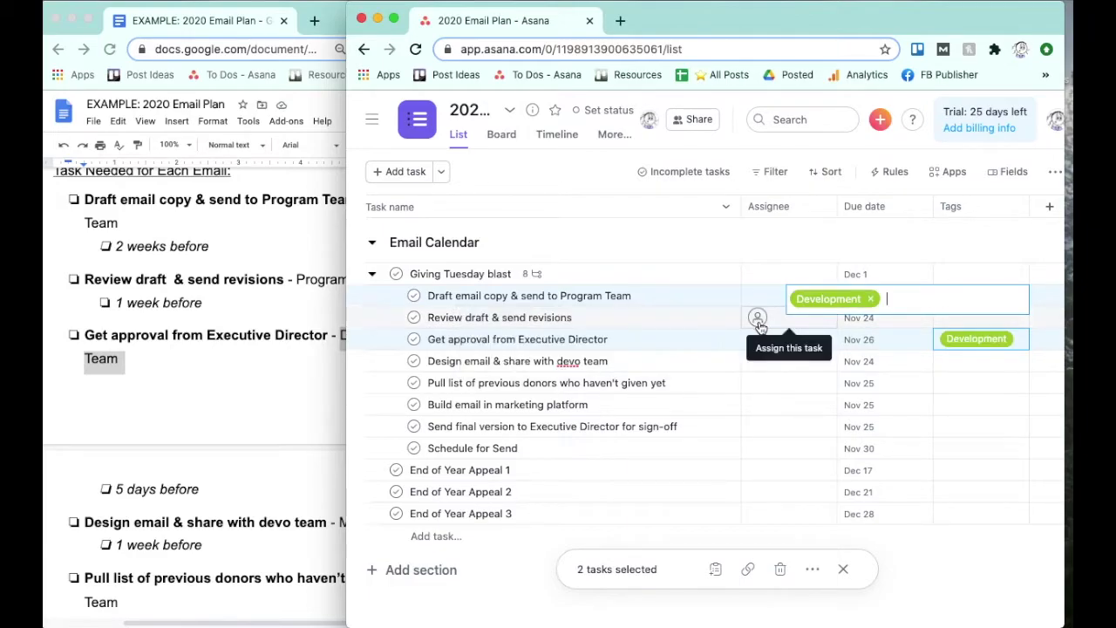
click(872, 247)
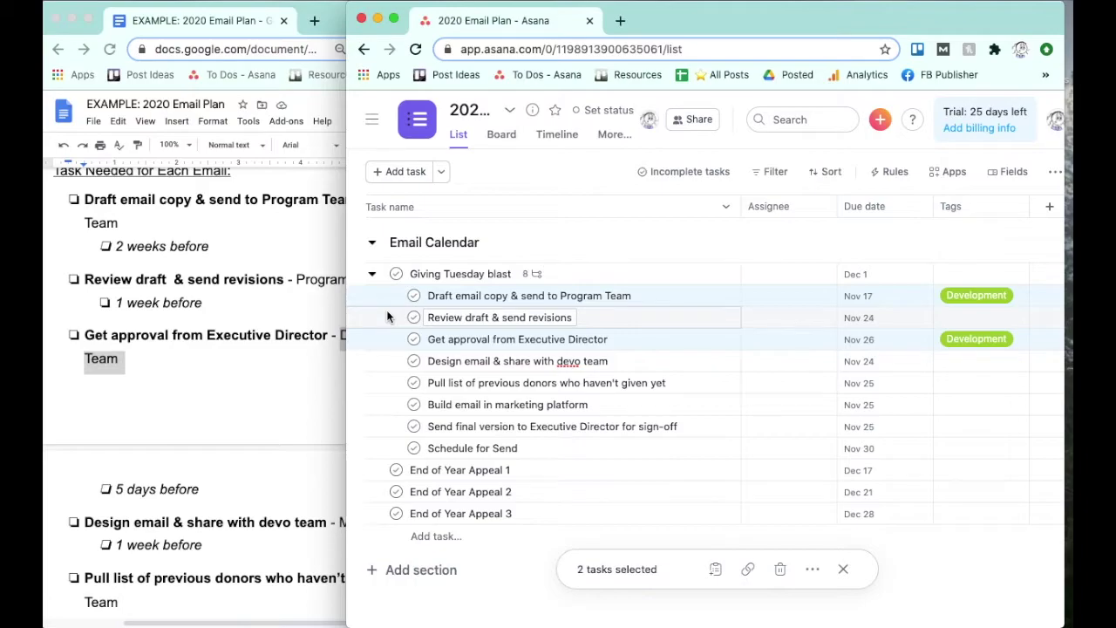
Tag the Review draft & send revisions subtask with Program.
click(335, 327)
click(611, 262)
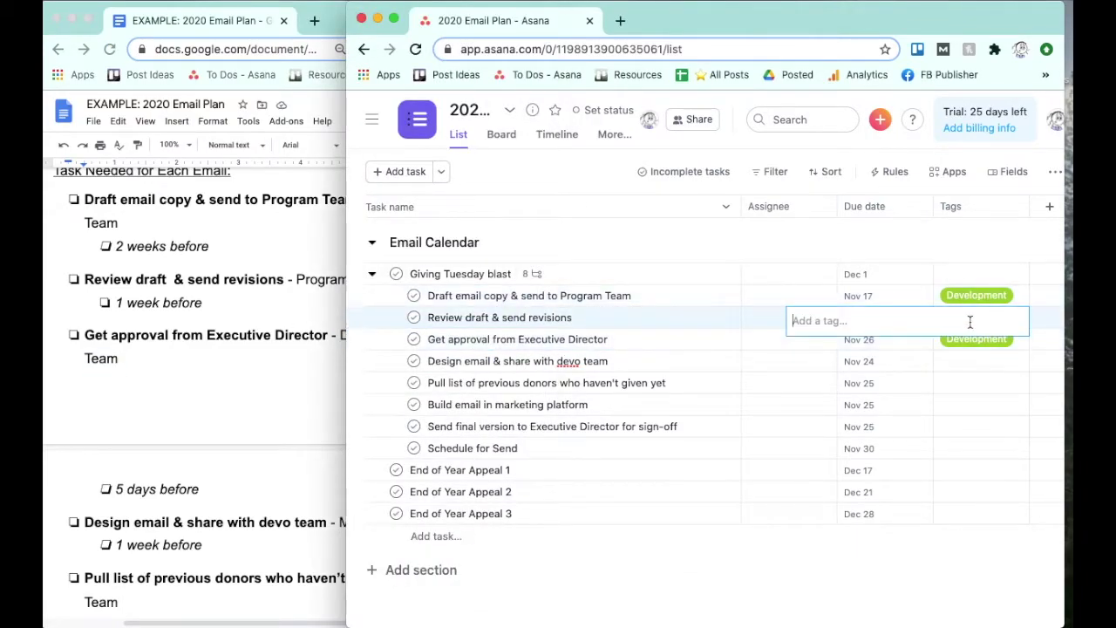
text(Program)
click(792, 343)
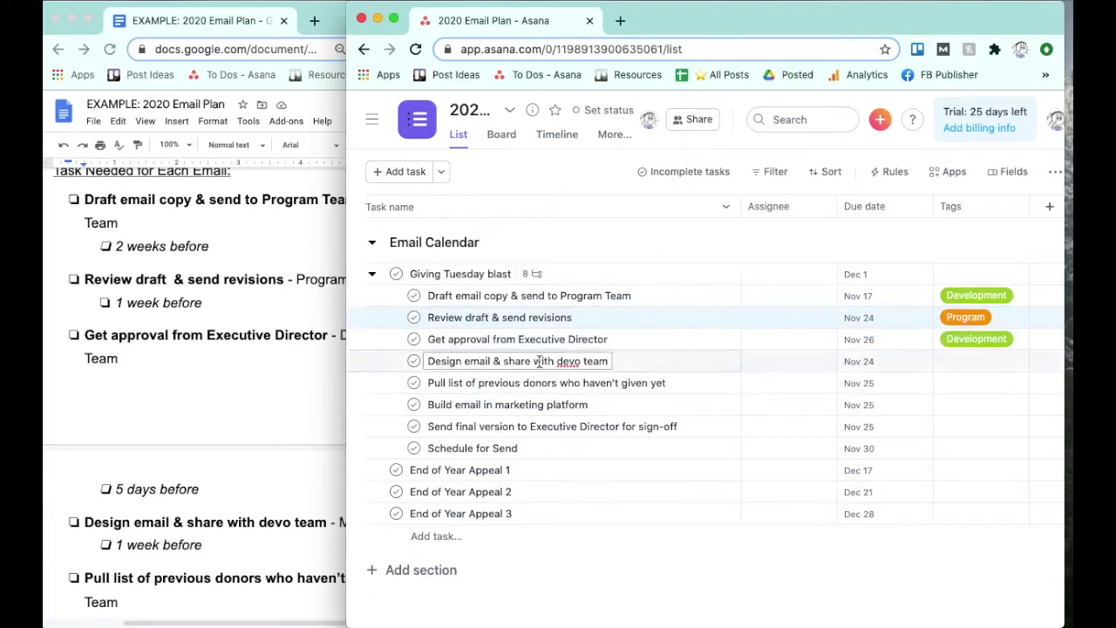
Following the team assignments in the Google Docs plan, tag Design email & share with devo team as Marketing and the previous donors list subtask as Data.
click(259, 356)
scroll(296, 349, down, 5)
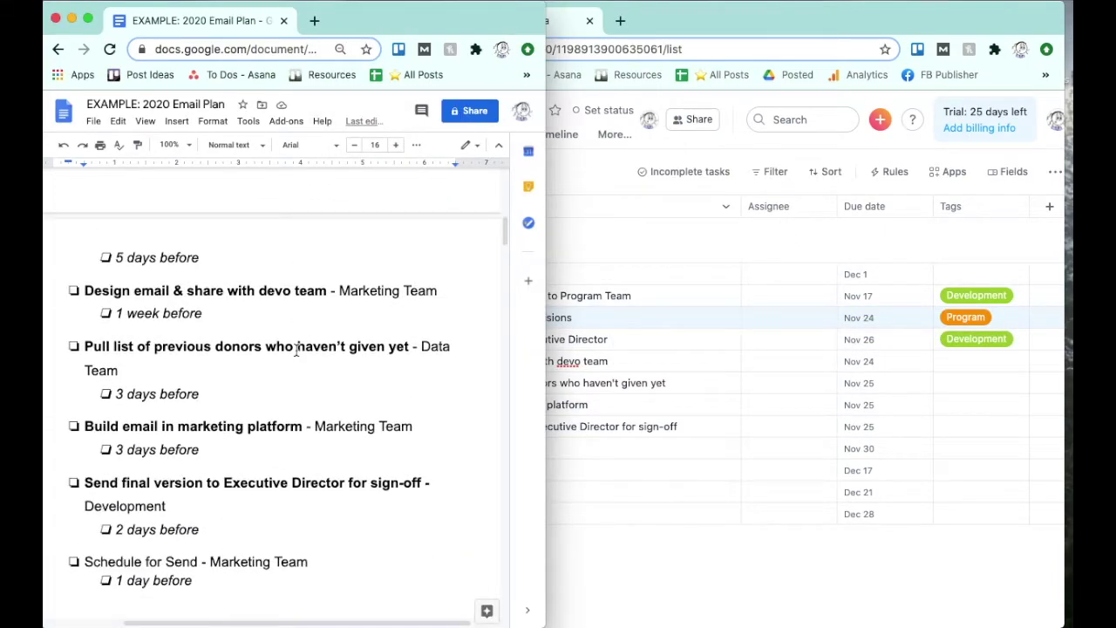
click(957, 370)
click(957, 367)
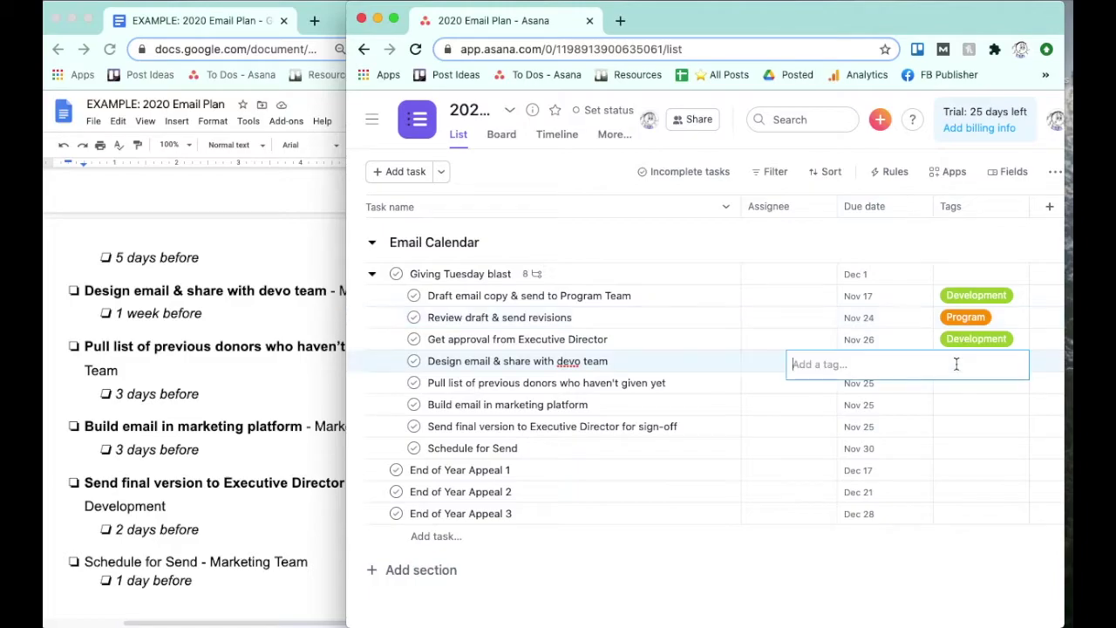
text(Mar)
key(Return)
click(970, 395)
text(Da)
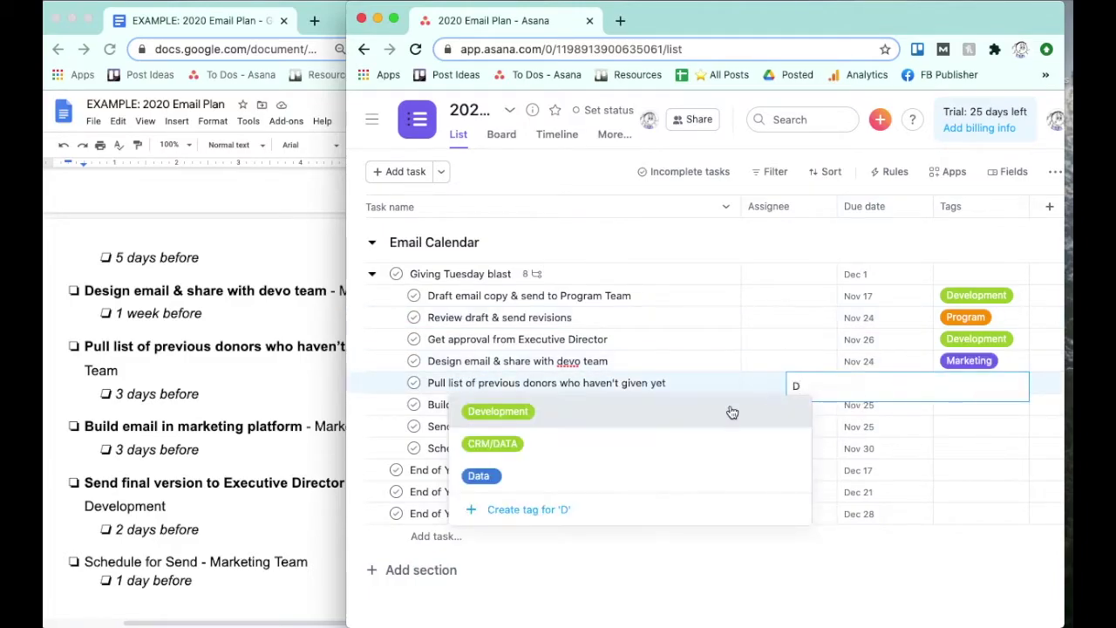
key(Return)
Tag Build email in marketing platform and Schedule for Send with Marketing, and Send final version to Executive Director for sign-off with Development.
click(960, 411)
text(Market)
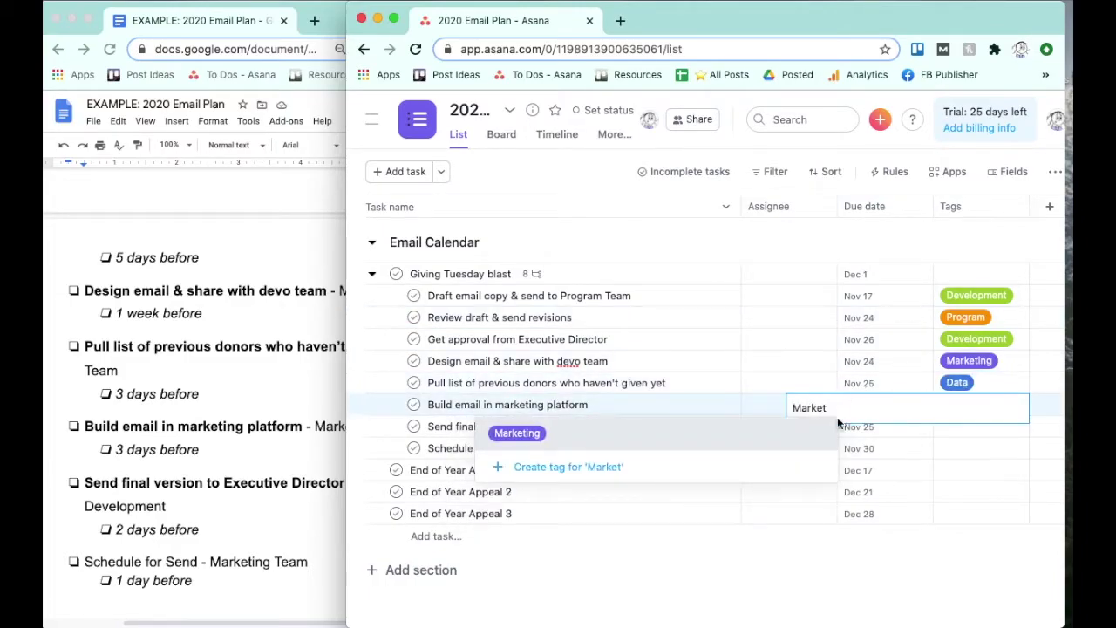
key(Return)
click(946, 413)
text(Deve)
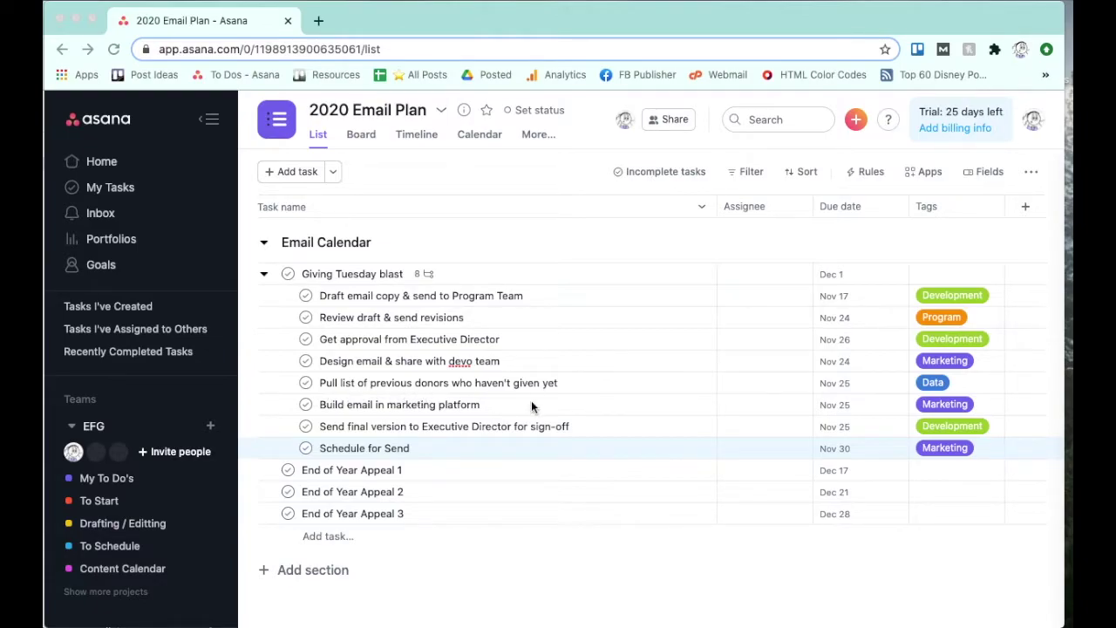
Assign the Pull list of previous donors who haven't given yet subtask to the suggested teammate.
click(733, 384)
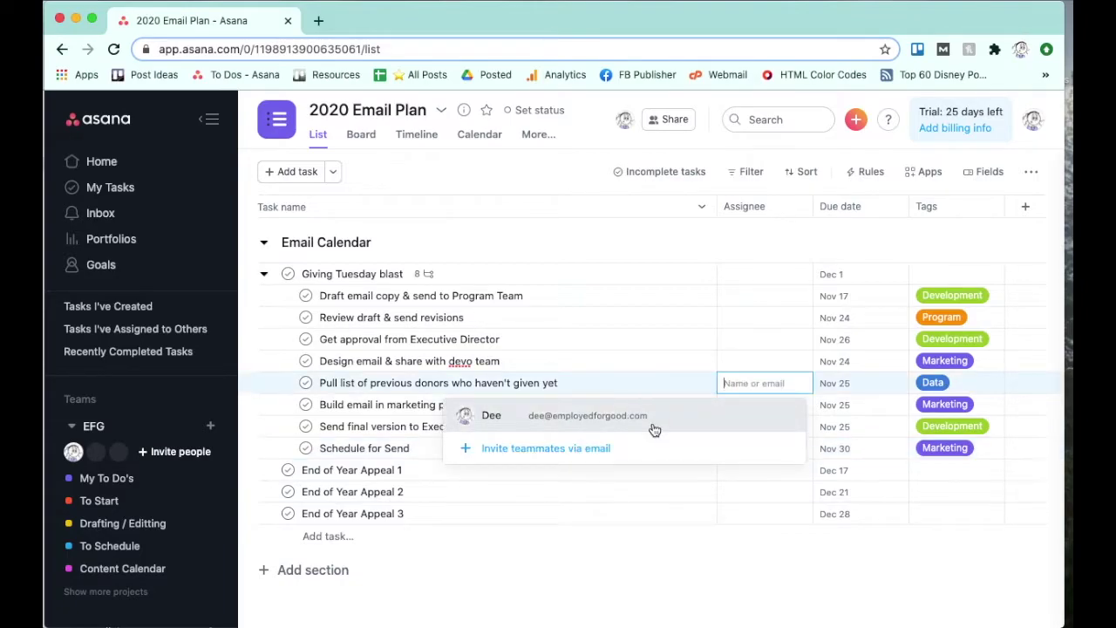
click(654, 427)
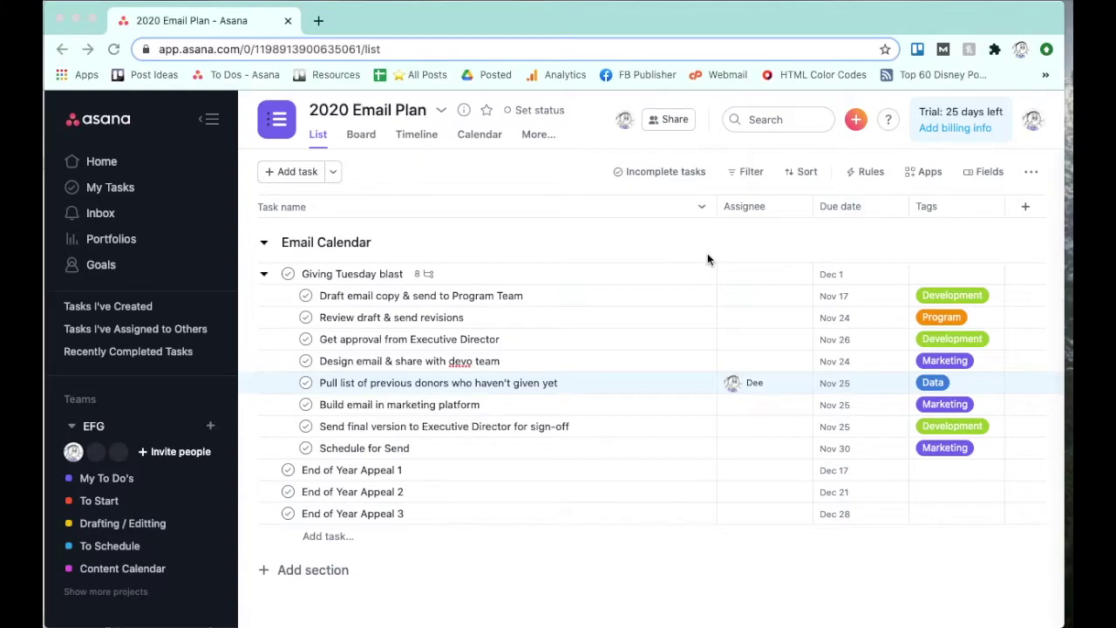
Copy the Criteria heading and its two bullet points from the Google Docs email plan.
key(super+Tab)
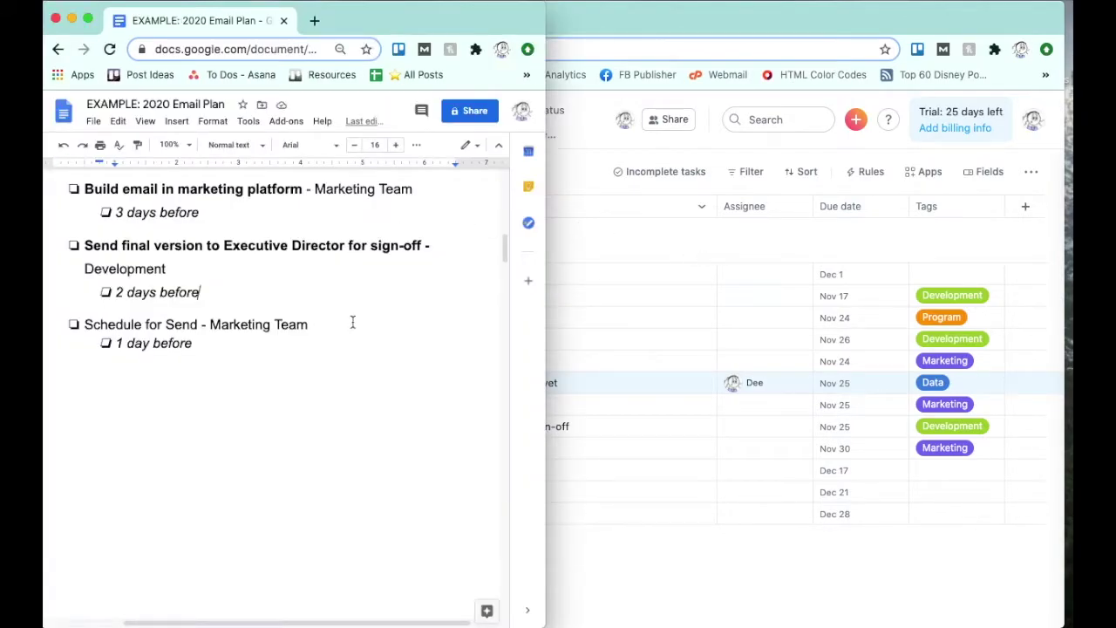
scroll(352, 322, up, 15)
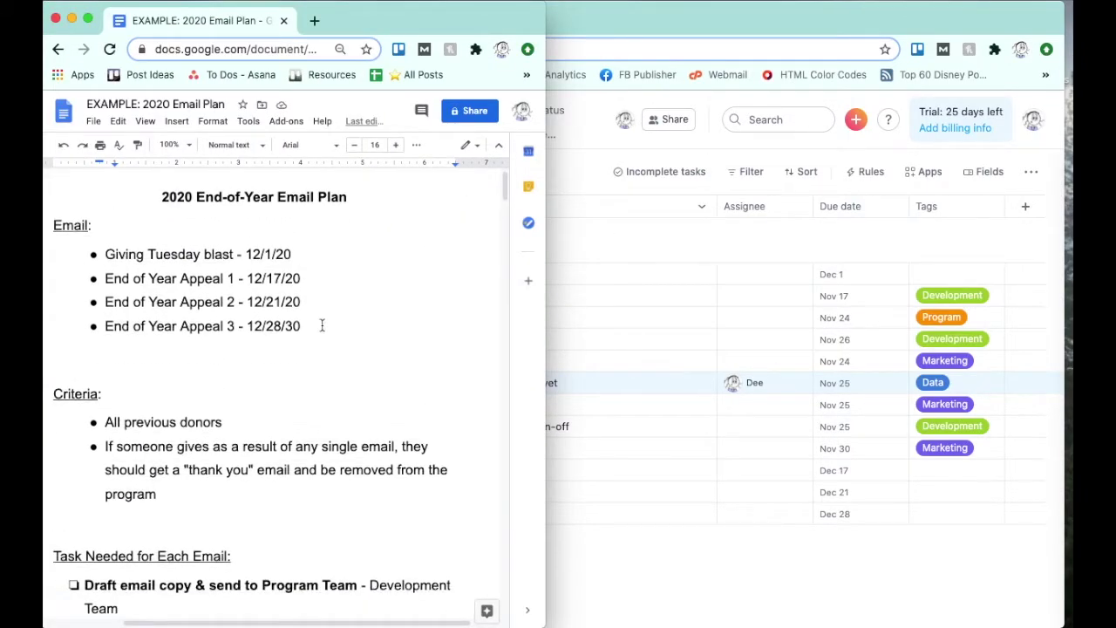
scroll(322, 325, down, 1)
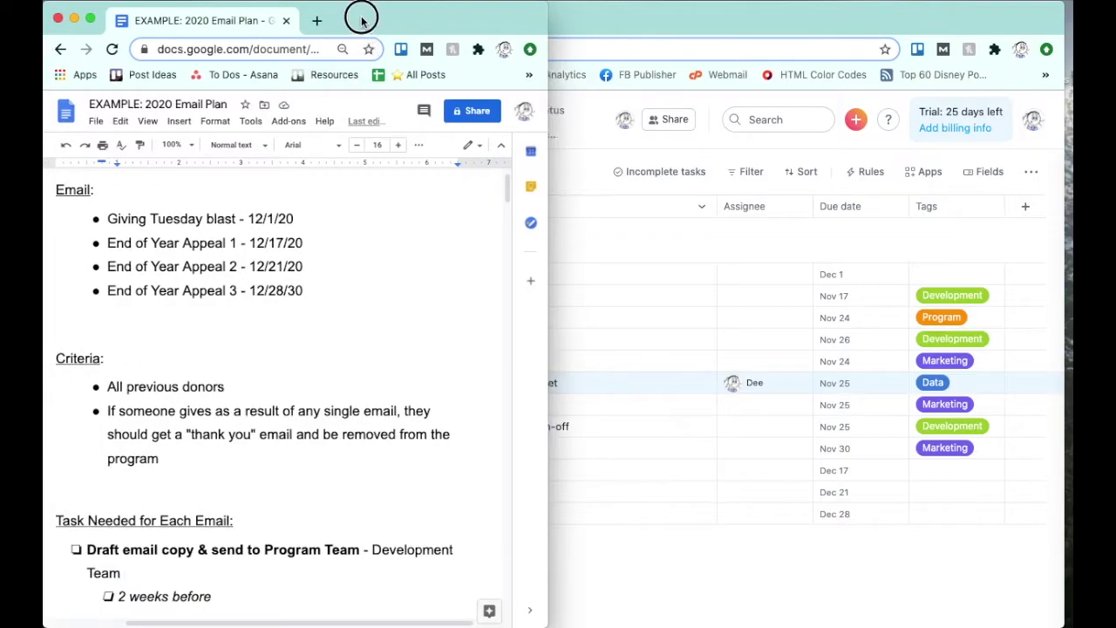
drag(361, 15, 379, 15)
click(185, 473)
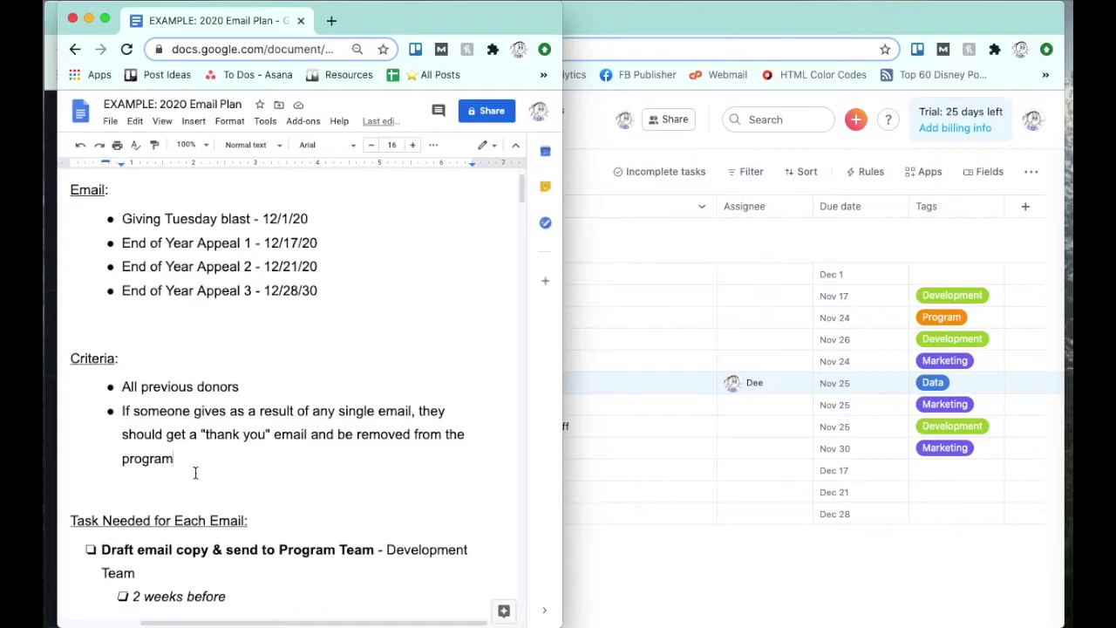
drag(217, 459, 63, 350)
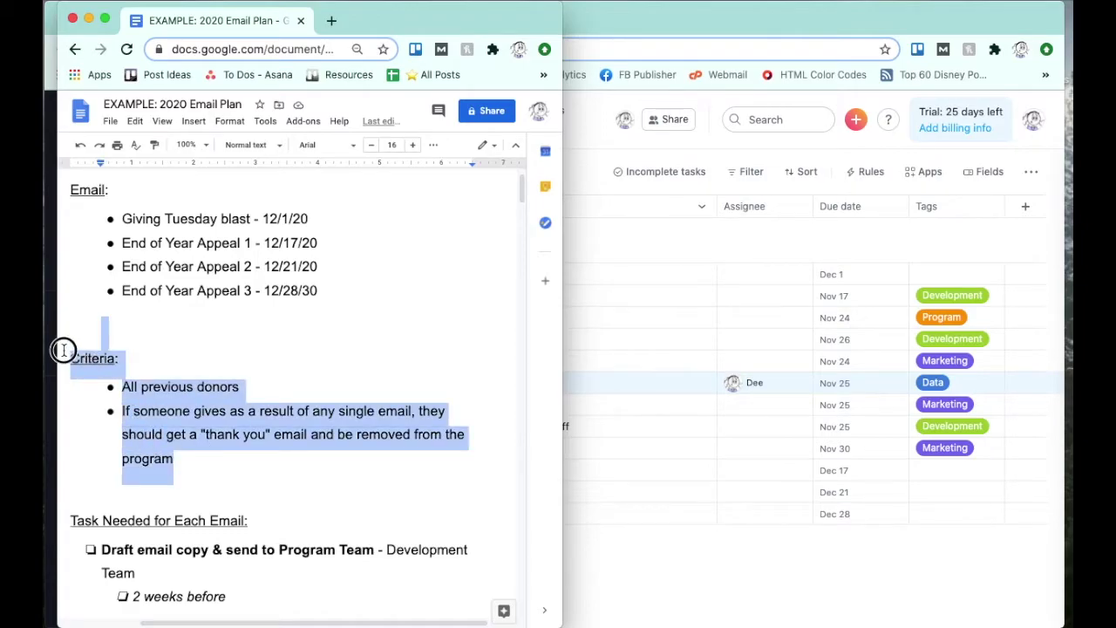
right_click(81, 354)
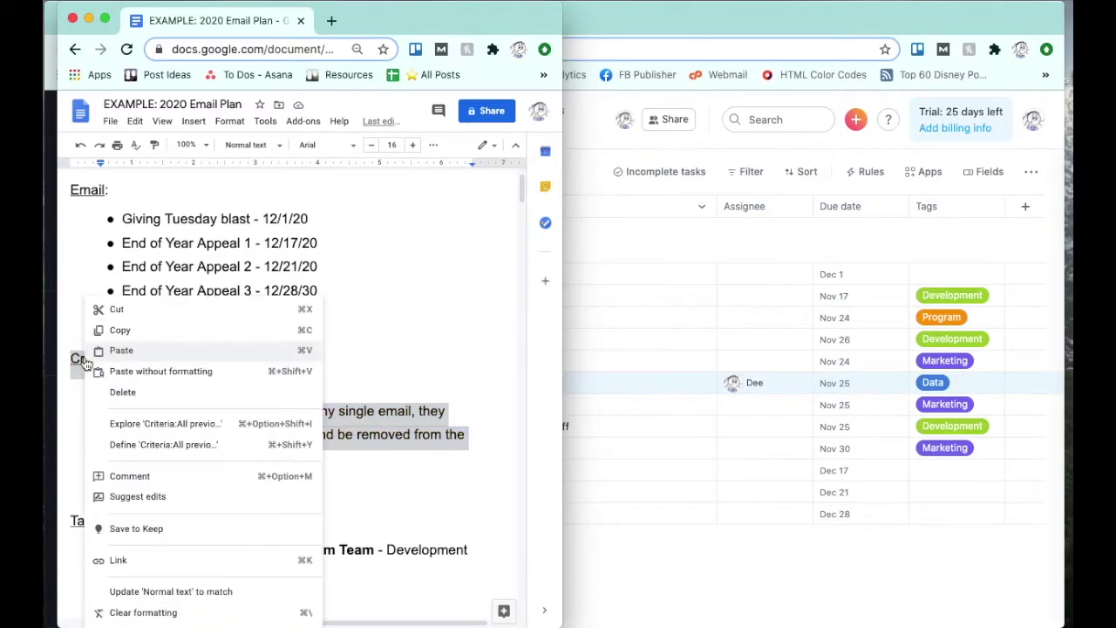
click(113, 326)
Paste the criteria into the description of Asana's Pull list of previous donors subtask, remove the blank line above them and close the task details.
key(super+grave)
click(686, 390)
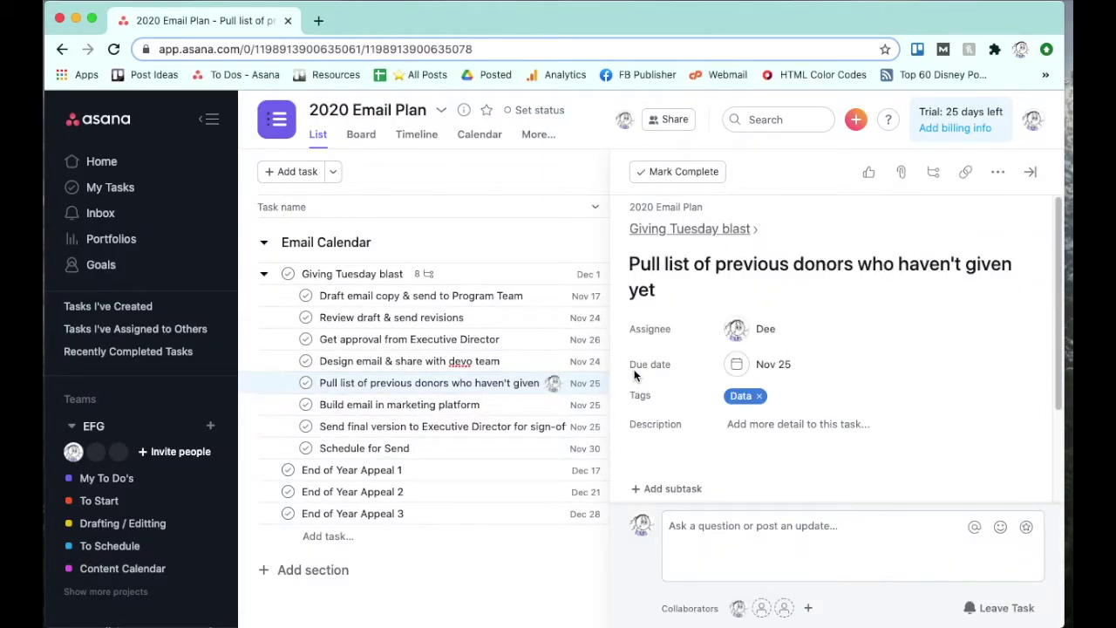
click(792, 424)
scroll(768, 384, down, 1)
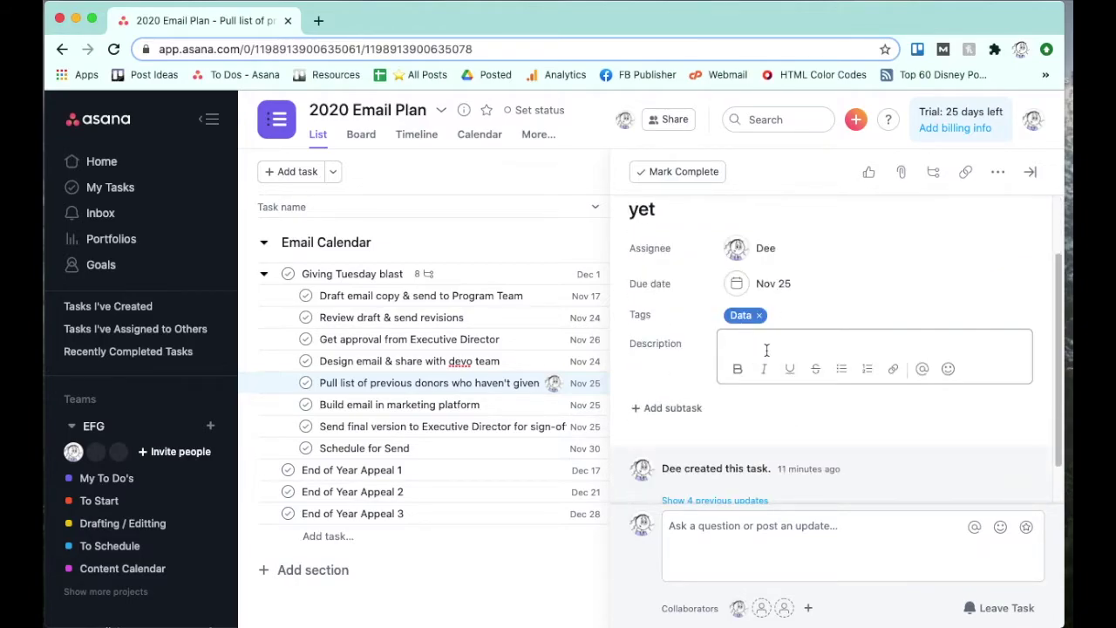
right_click(761, 345)
click(815, 442)
click(753, 345)
key(Delete)
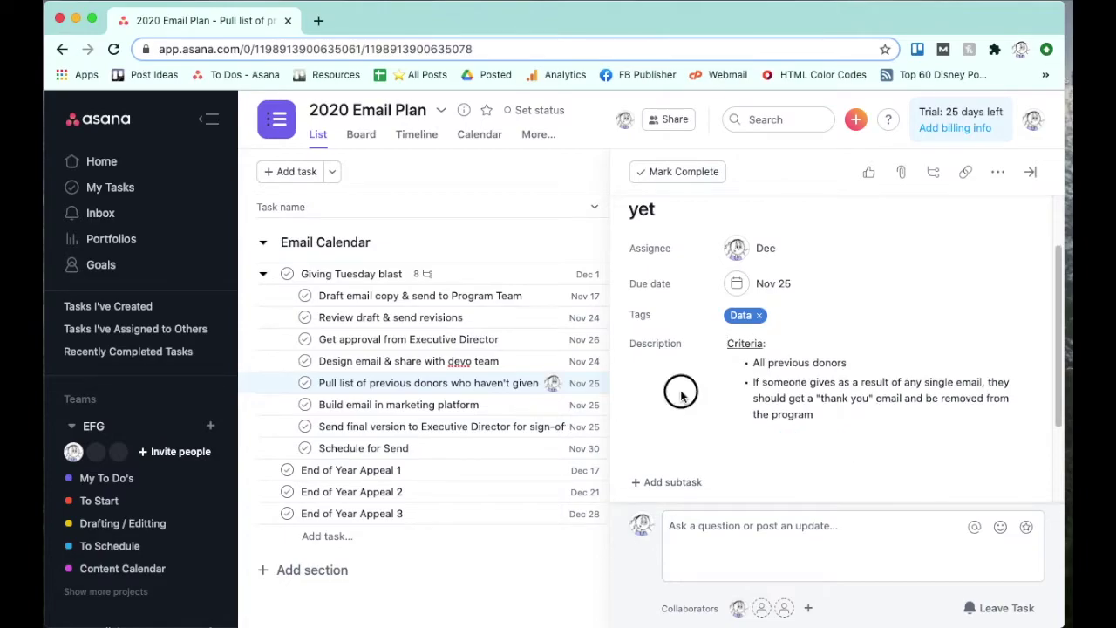
scroll(809, 415, up, 1)
scroll(1022, 236, down, 3)
click(1030, 172)
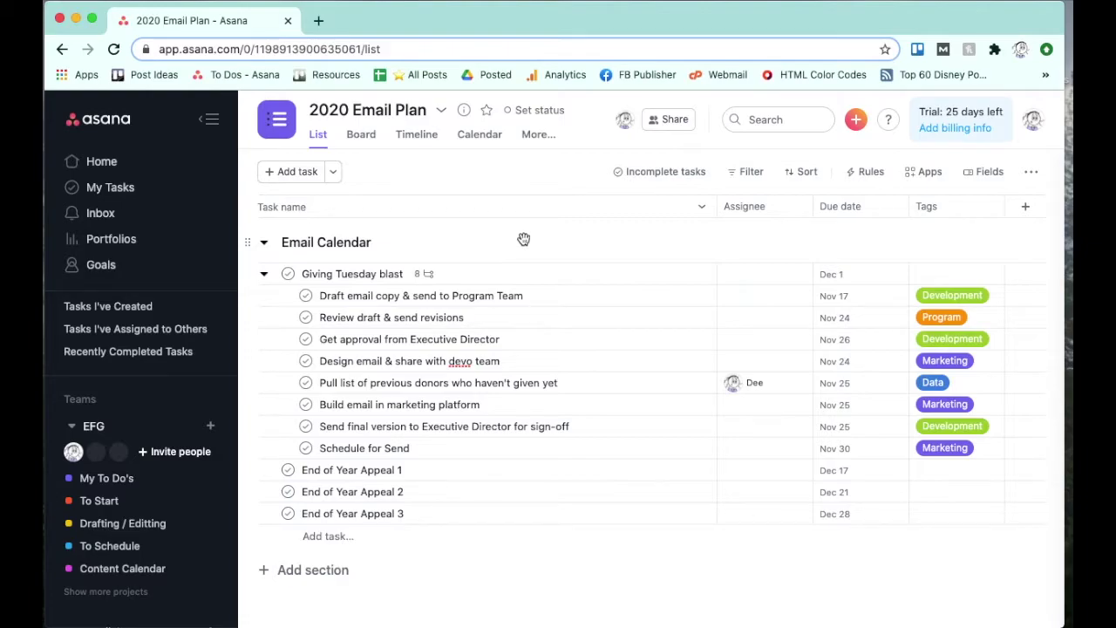
Copy all eight Giving Tuesday blast subtasks and paste them as subtasks of End of Year Appeal 1.
click(265, 297)
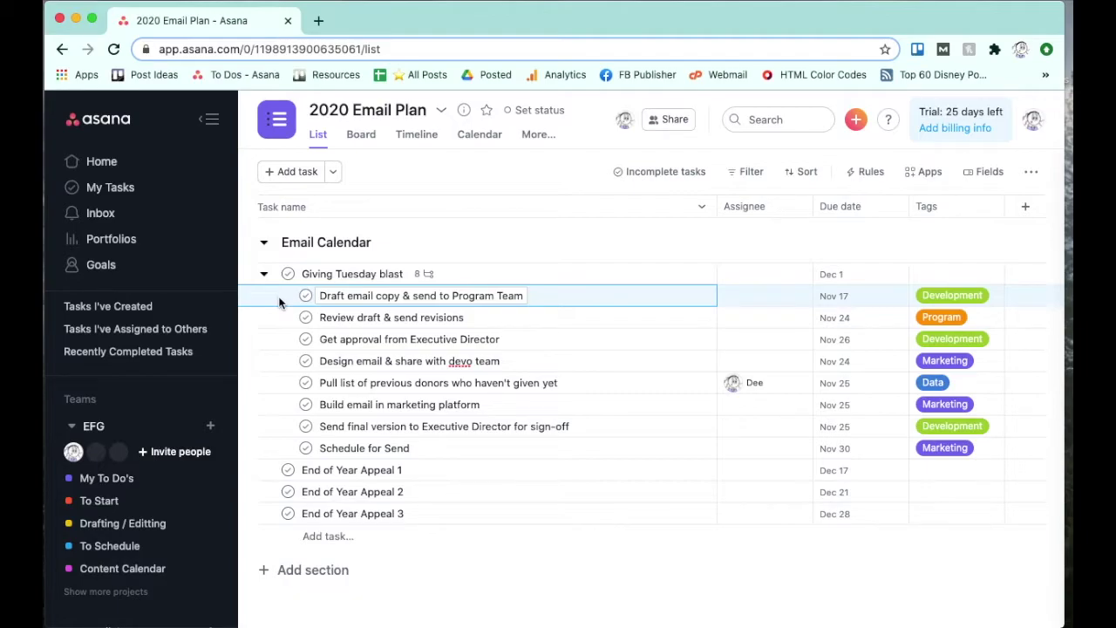
shift+click(276, 457)
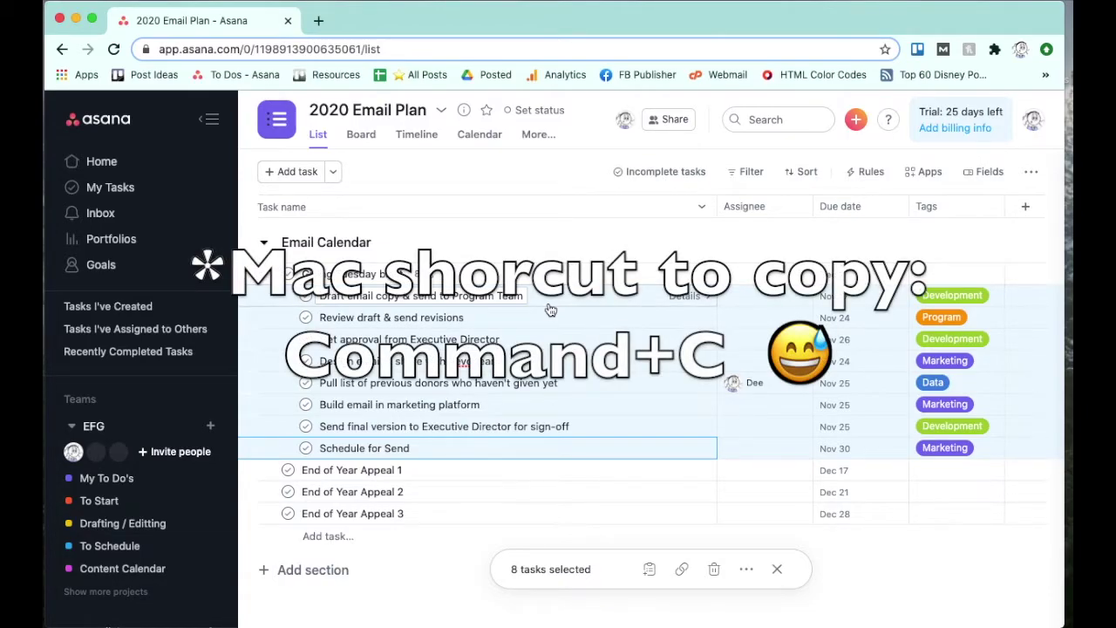
click(680, 469)
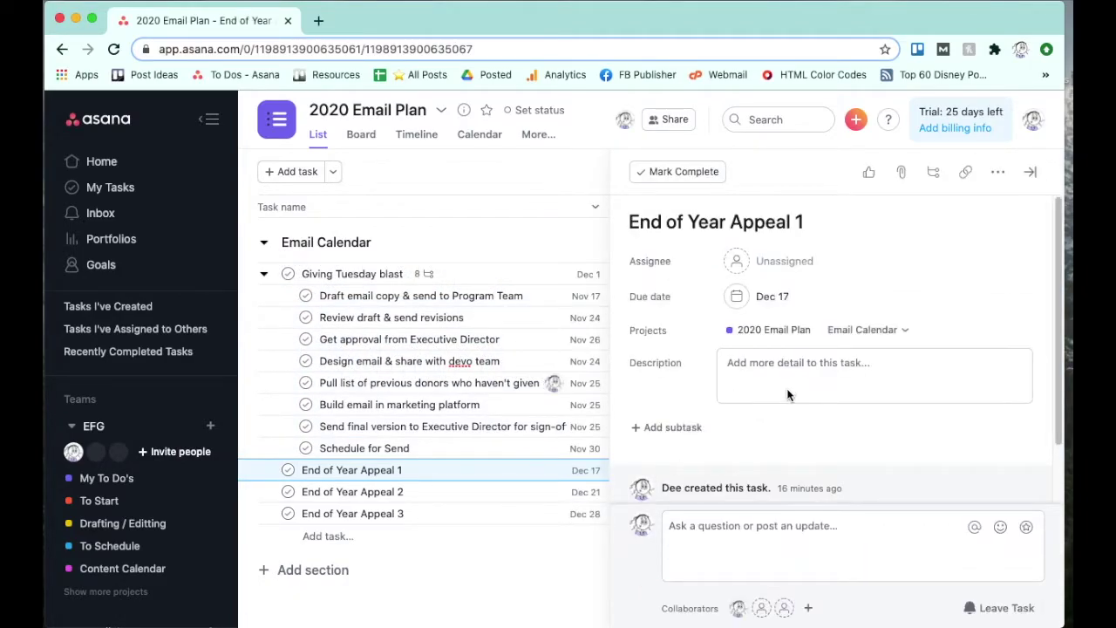
click(656, 427)
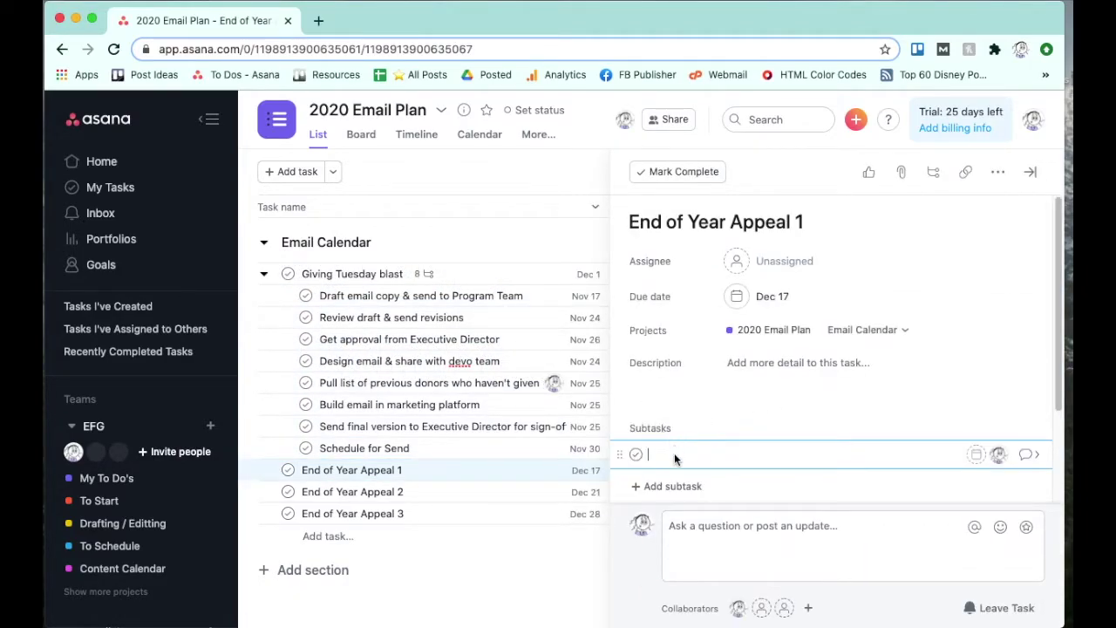
key(ctrl+v)
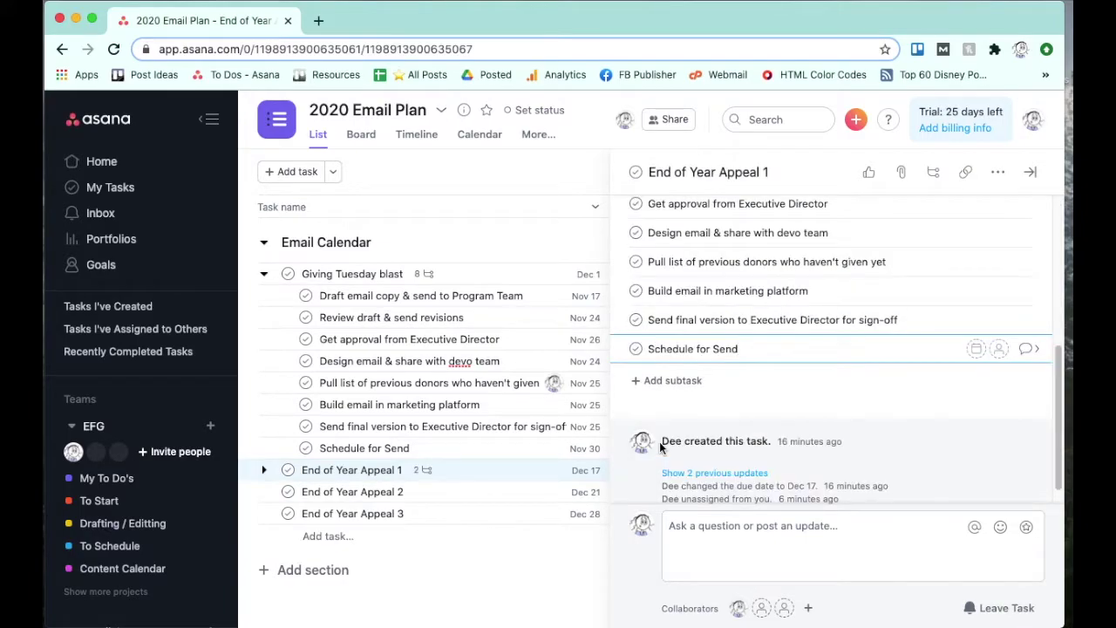
Close the End of Year Appeal 1 details, expand the task in the list and review its pasted subtasks.
scroll(740, 390, up, 3)
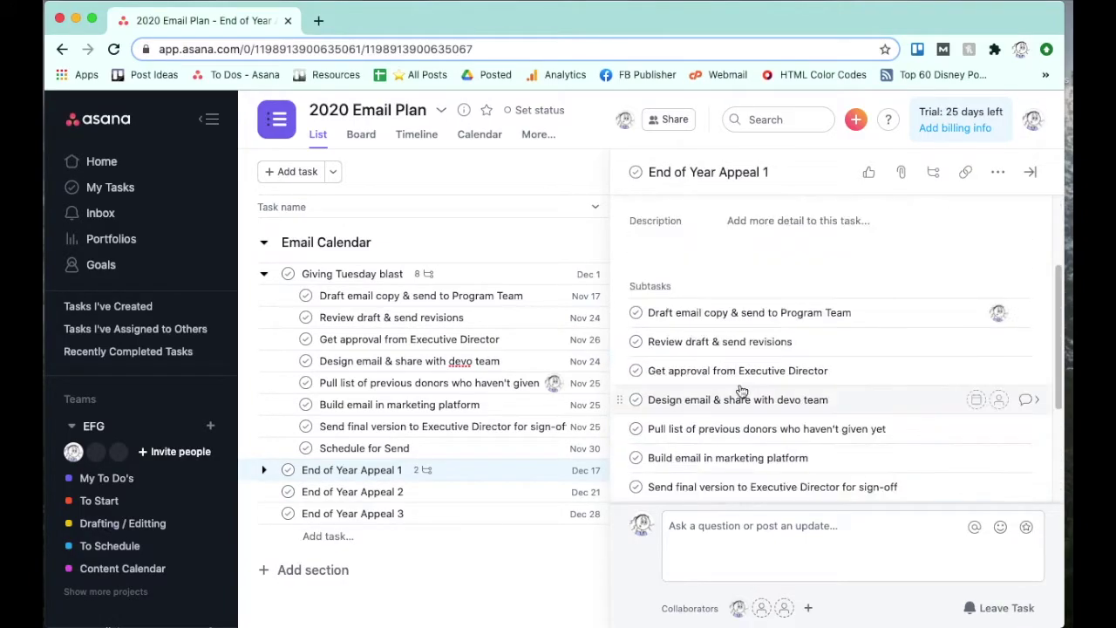
click(1030, 173)
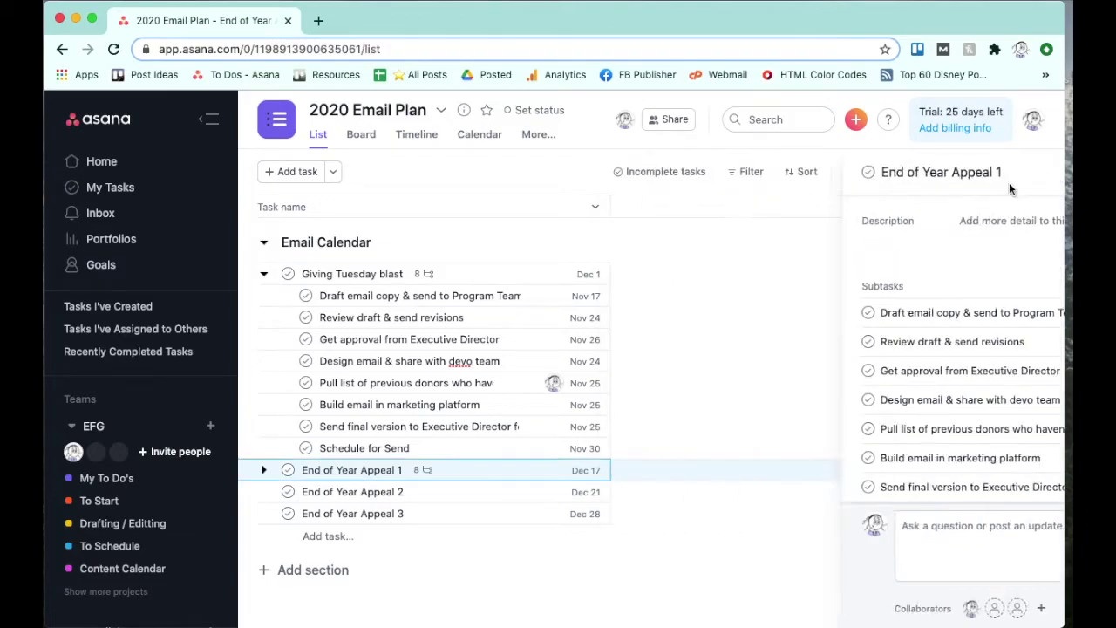
click(264, 471)
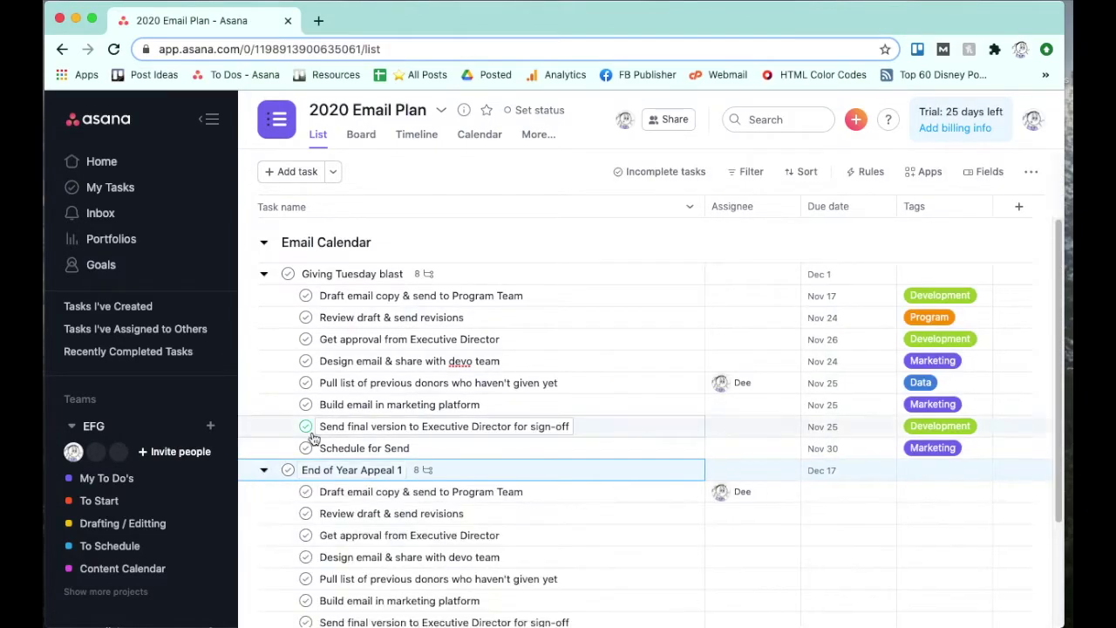
scroll(305, 427, down, 3)
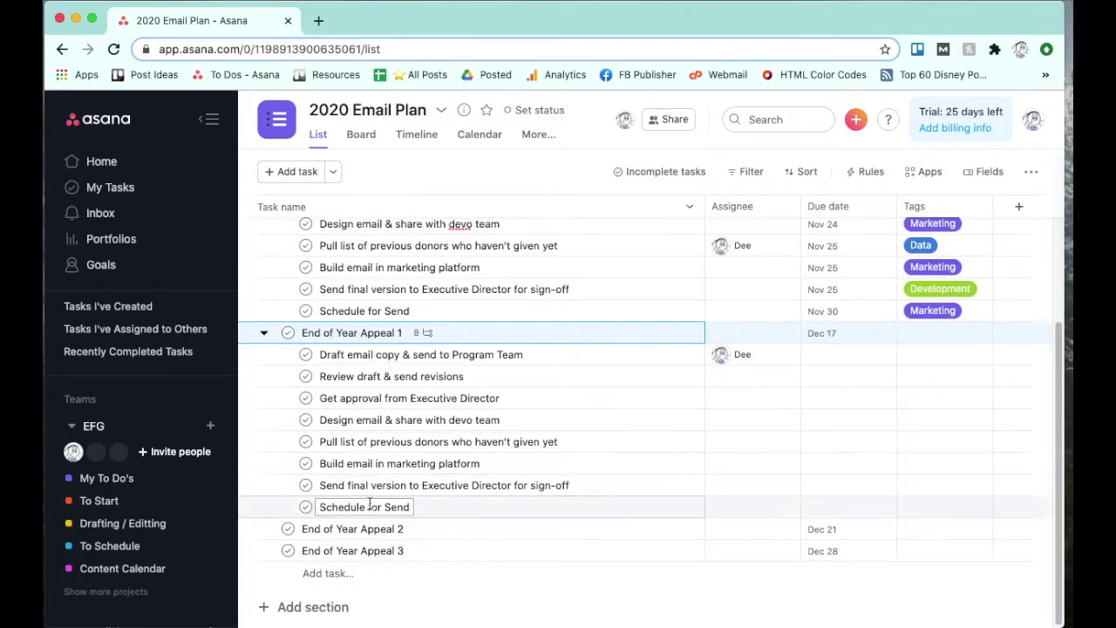
Paste the eight copied Giving Tuesday blast subtasks as subtasks of End of Year Appeal 2 and close the task details.
click(448, 536)
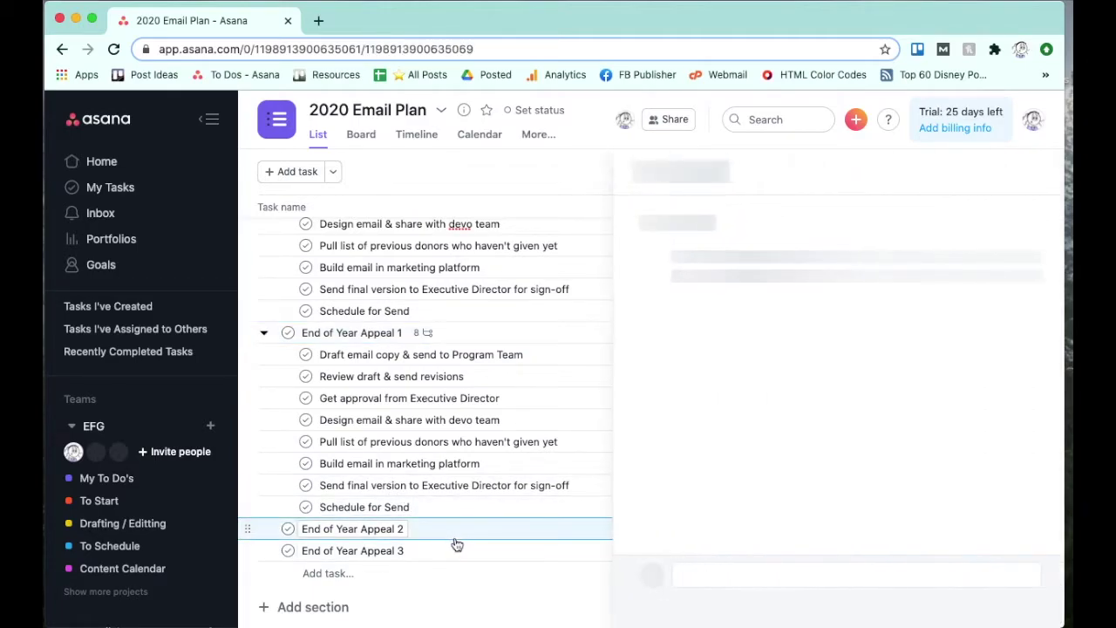
click(686, 427)
key(super+v)
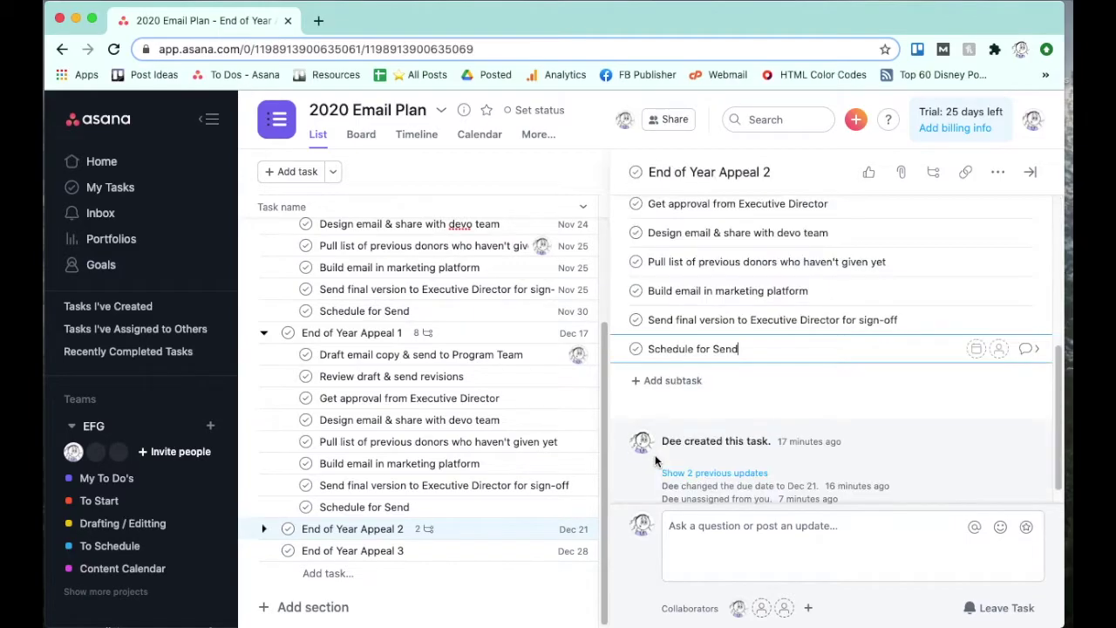
click(415, 598)
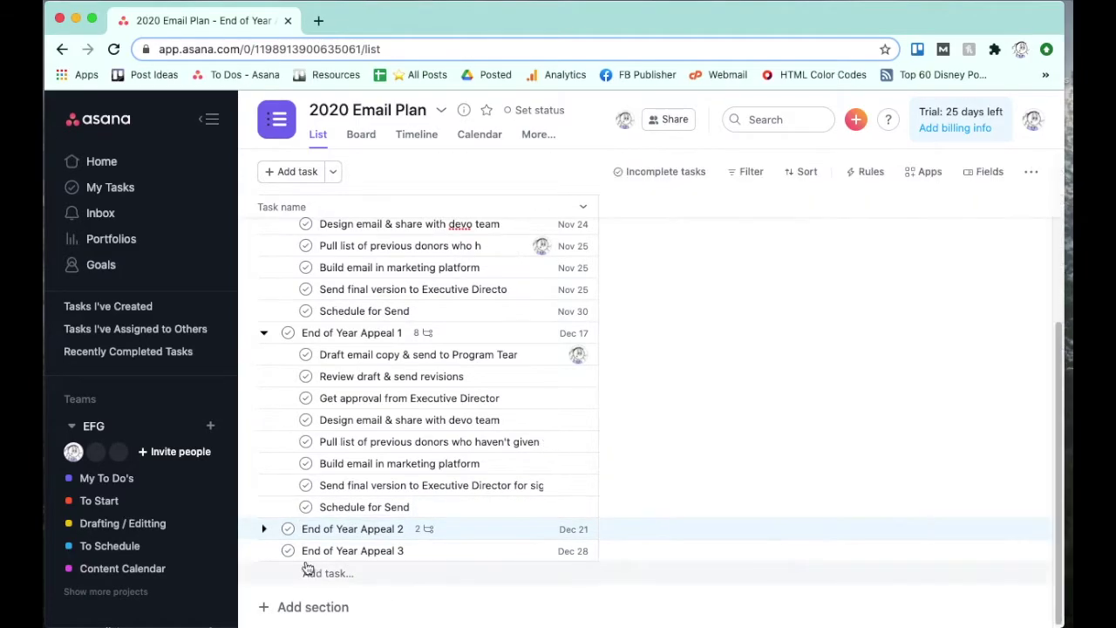
Paste the same eight subtasks into End of Year Appeal 3 and close its details.
click(424, 553)
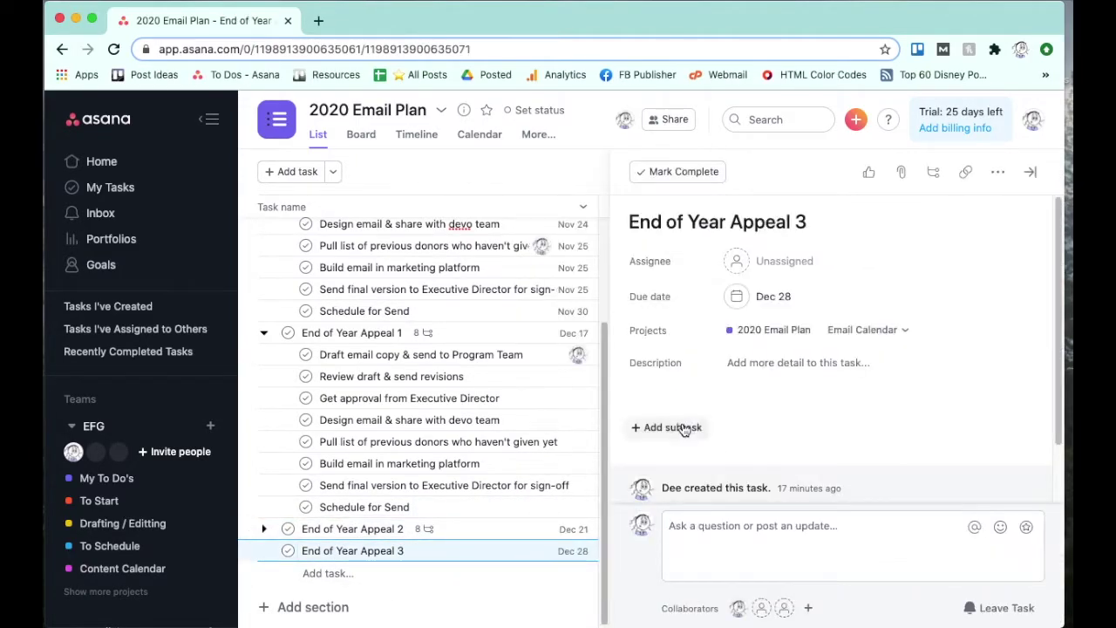
click(676, 427)
text(Draft email copy & send to Program Team Review draft & send revisions Get approval from Executive Director Design email & share with devo team Pull list of previous donors who haven't given yet Build email in marketing platform Send final version to Executive Director for sign-off Schedule for Send)
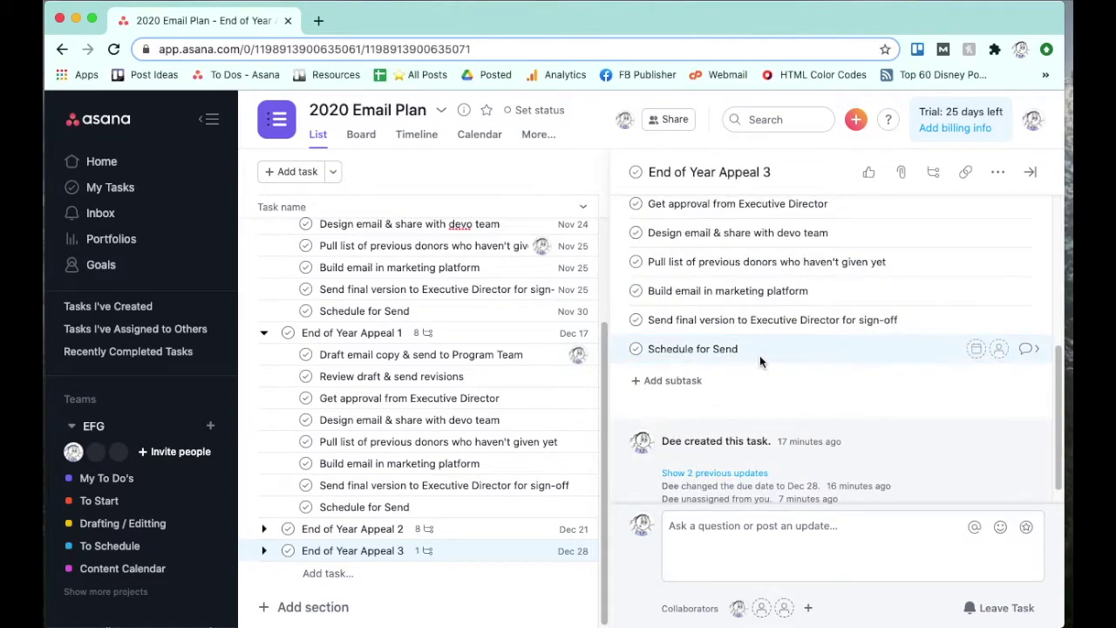
click(1030, 172)
Expand End of Year Appeal 3 and End of Year Appeal 2 and compare the appeals' subtasks with the tagged Giving Tuesday blast subtasks.
click(265, 551)
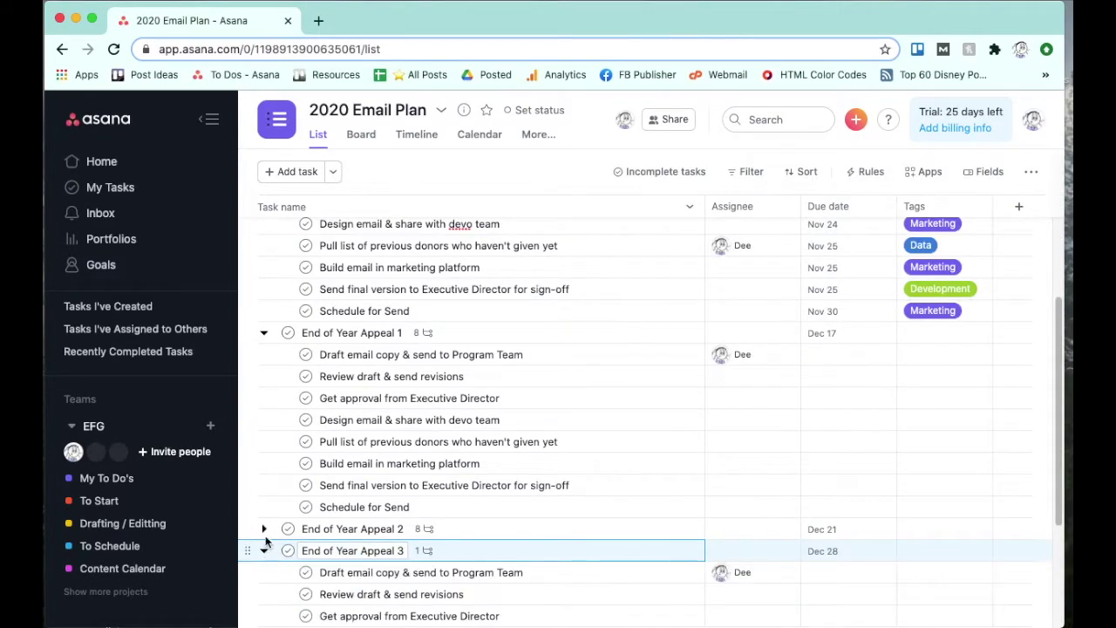
click(264, 529)
scroll(416, 489, up, 3)
scroll(419, 471, down, 7)
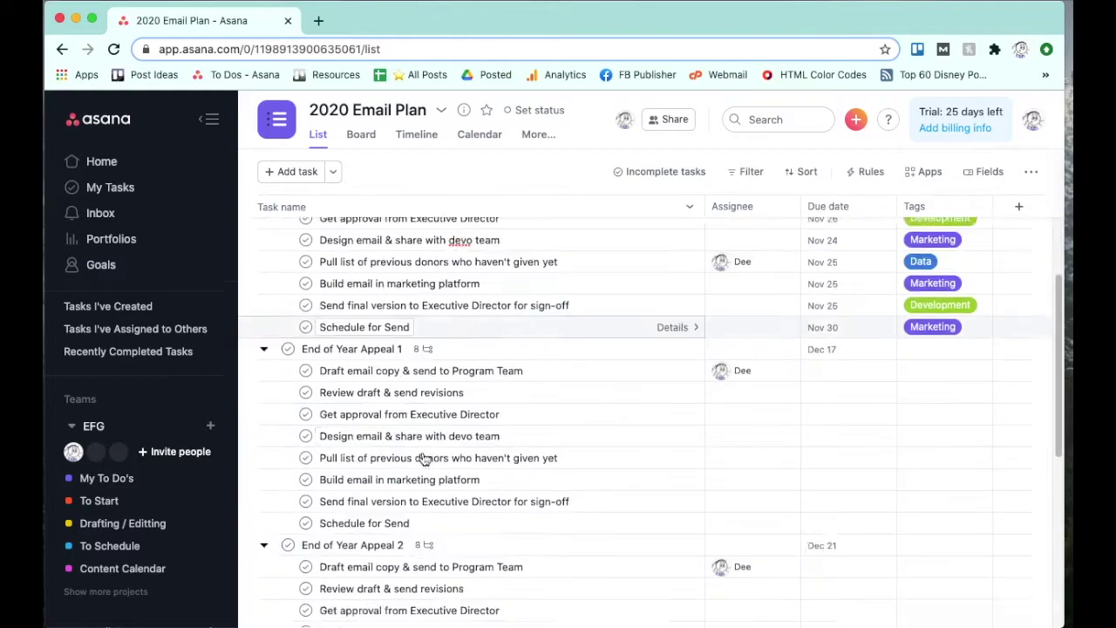
scroll(425, 455, up, 3)
scroll(425, 456, up, 3)
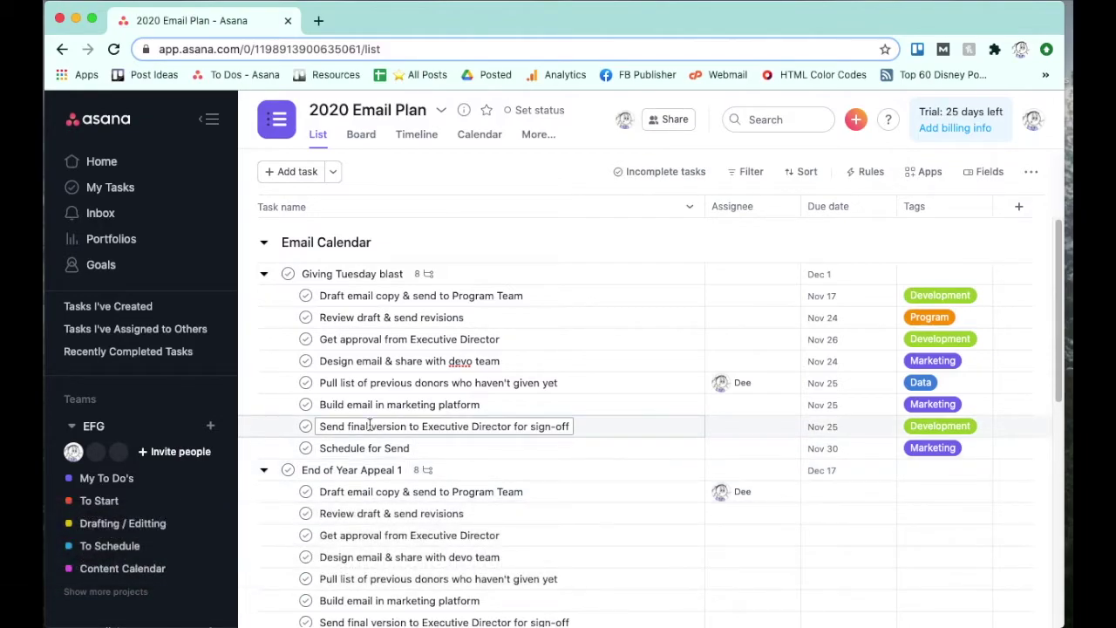
scroll(570, 481, down, 2)
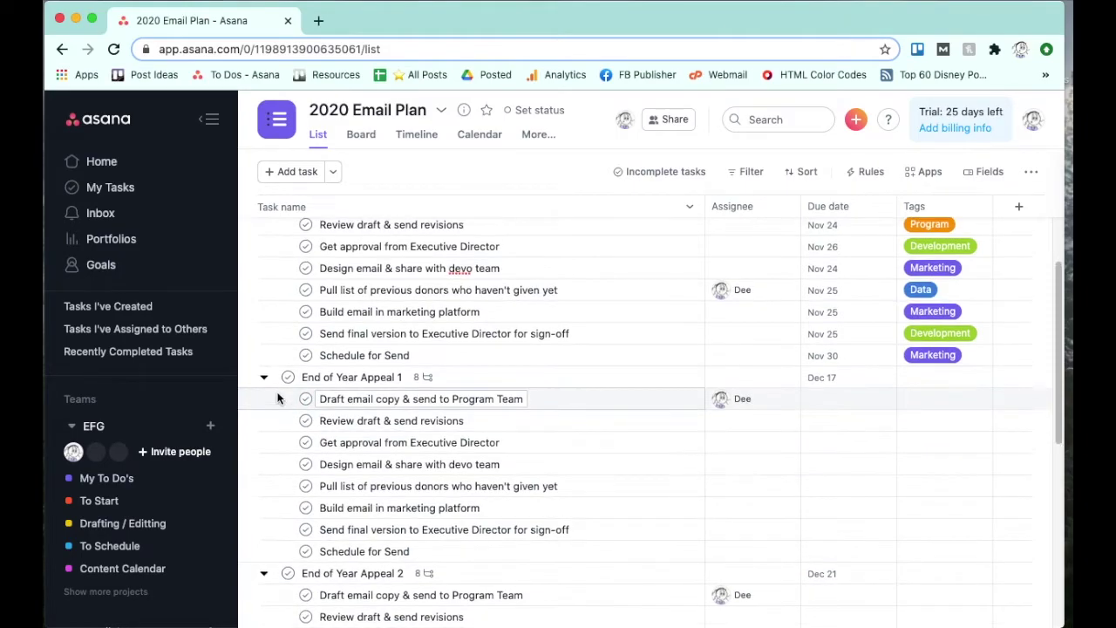
scroll(276, 392, up, 2)
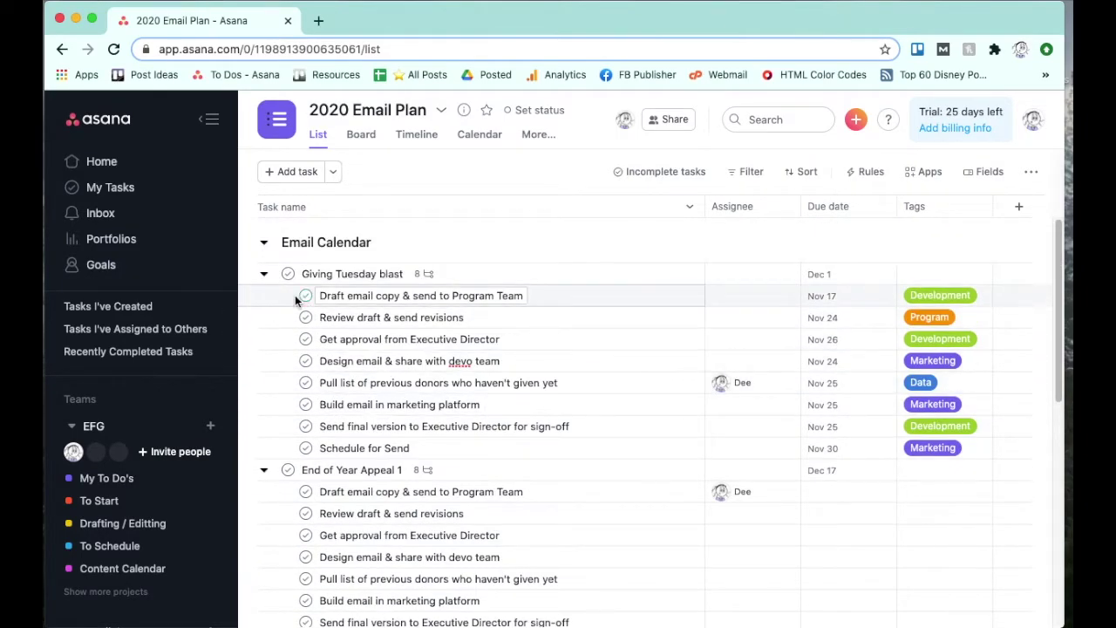
scroll(294, 457, down, 2)
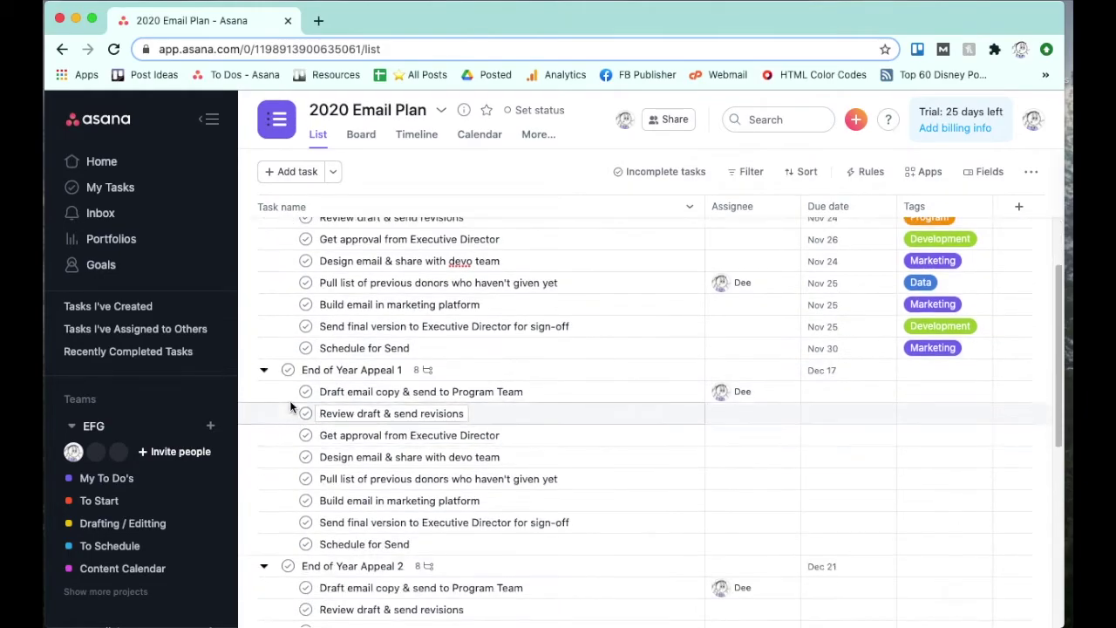
Tag the Draft email copy, Get approval and Send final version subtasks of all three End of Year Appeals as Development.
click(290, 396)
super+click(281, 435)
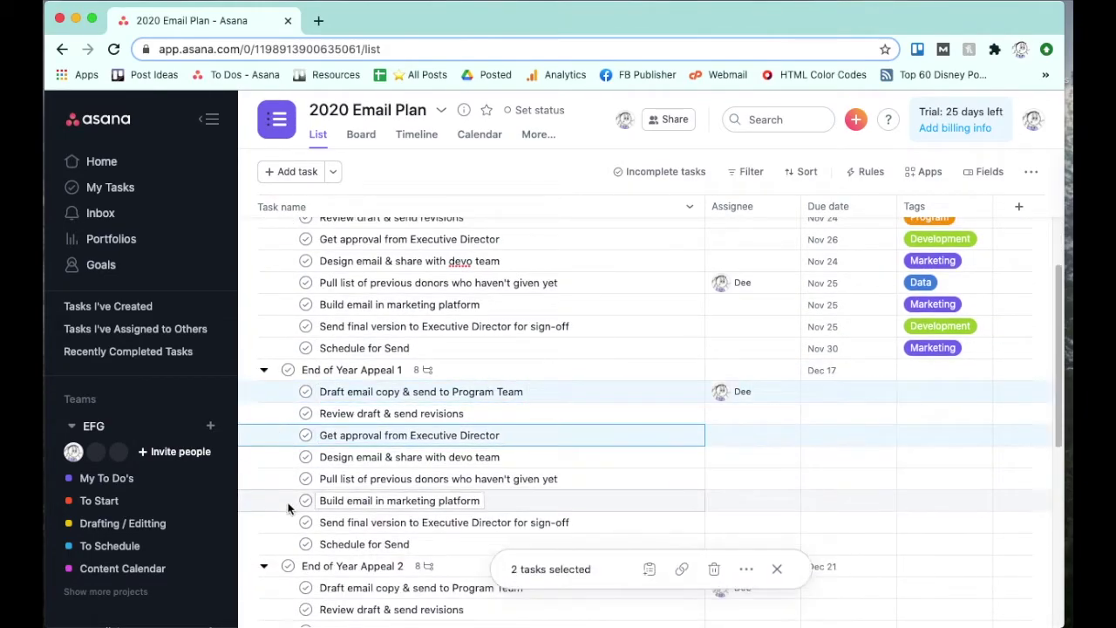
super+click(270, 532)
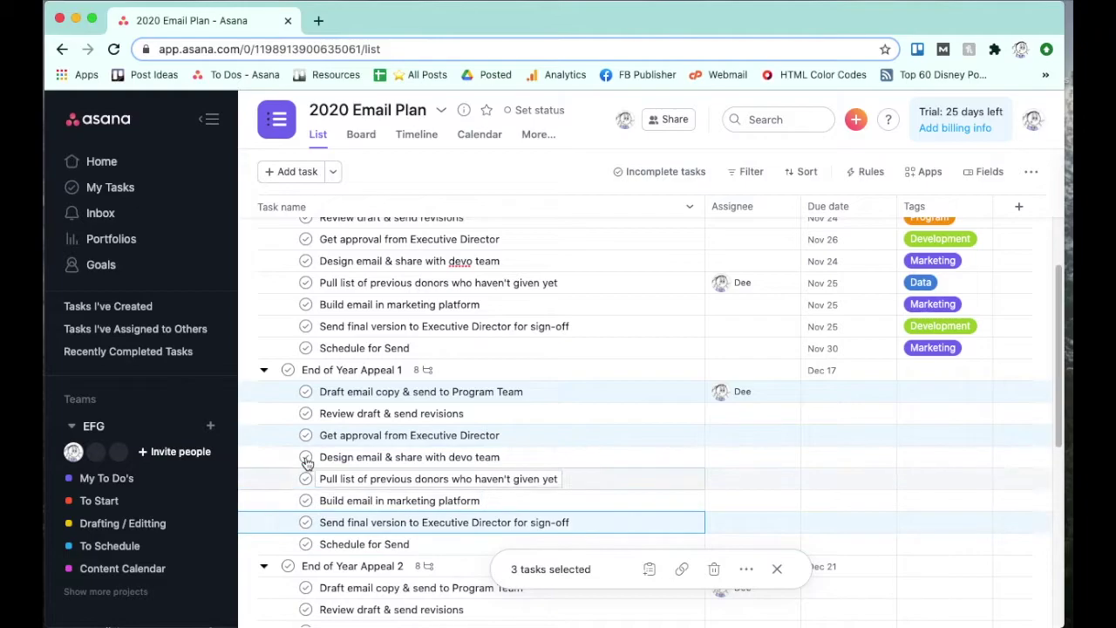
scroll(306, 461, down, 4)
super+click(282, 410)
super+click(279, 450)
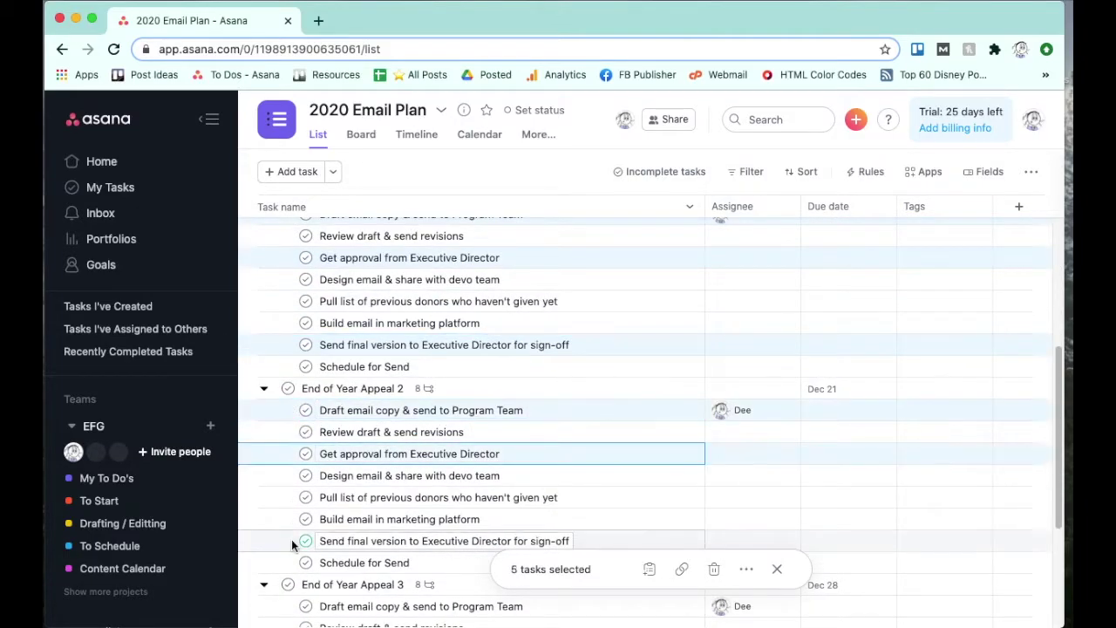
super+click(291, 540)
scroll(288, 471, down, 5)
super+click(281, 401)
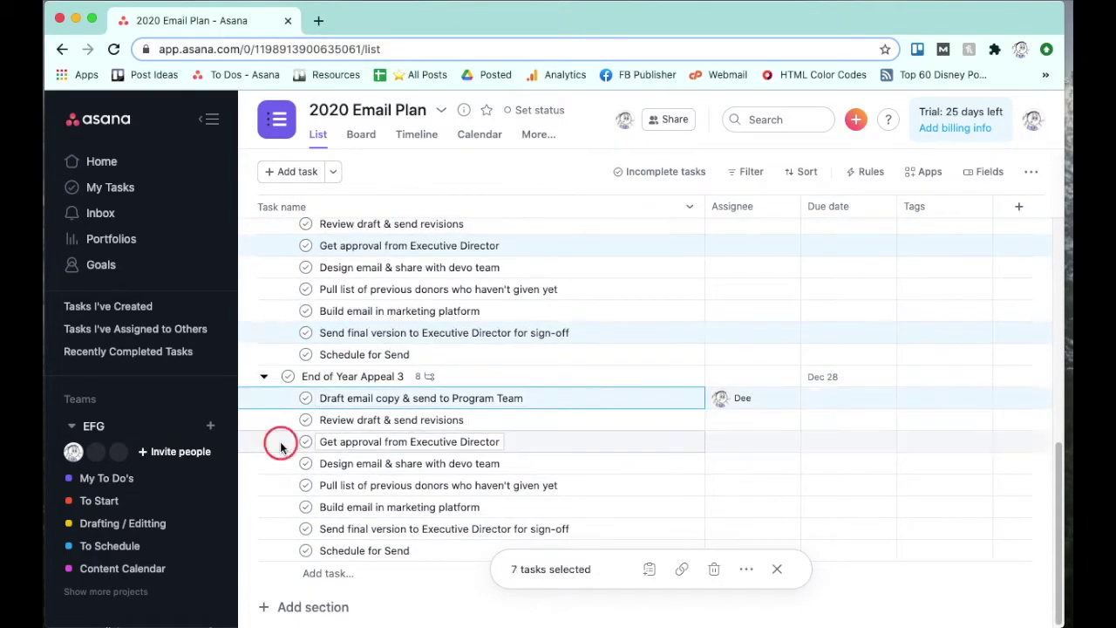
super+click(274, 442)
super+click(273, 524)
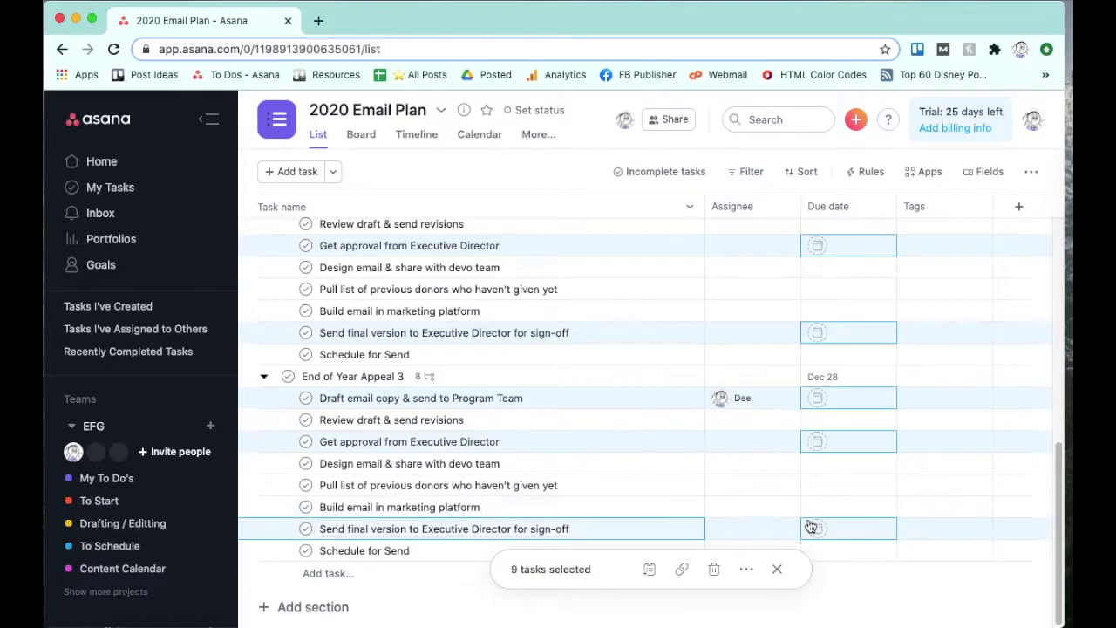
click(960, 532)
text(De)
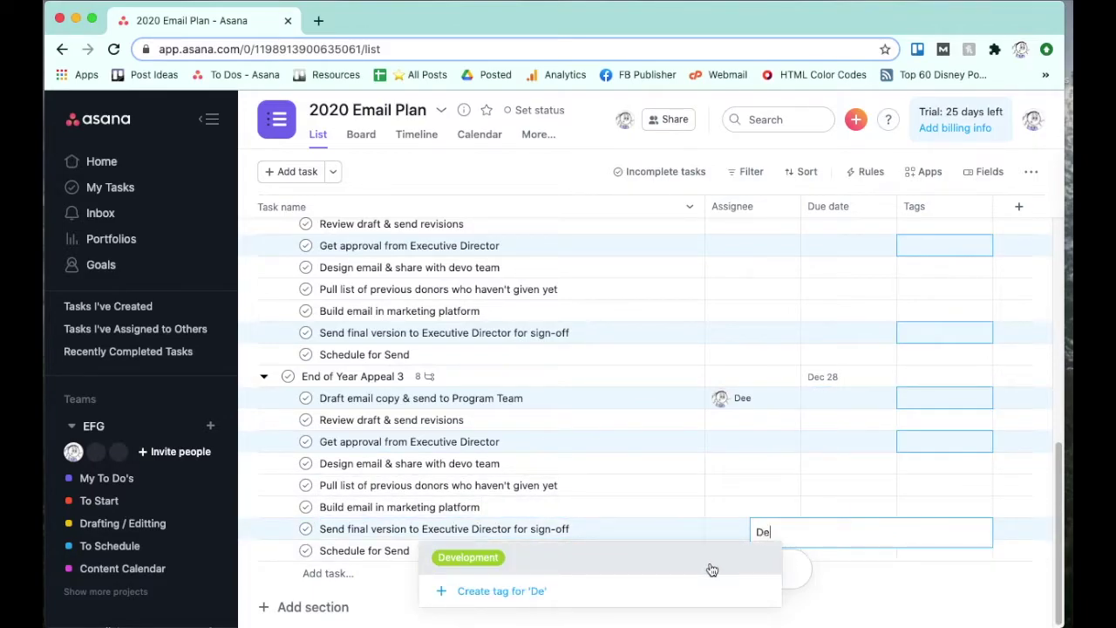
click(712, 570)
click(884, 568)
Tag the Review draft & send revisions subtask of all three End of Year Appeals as Program and clear the selection.
scroll(884, 568, up, 10)
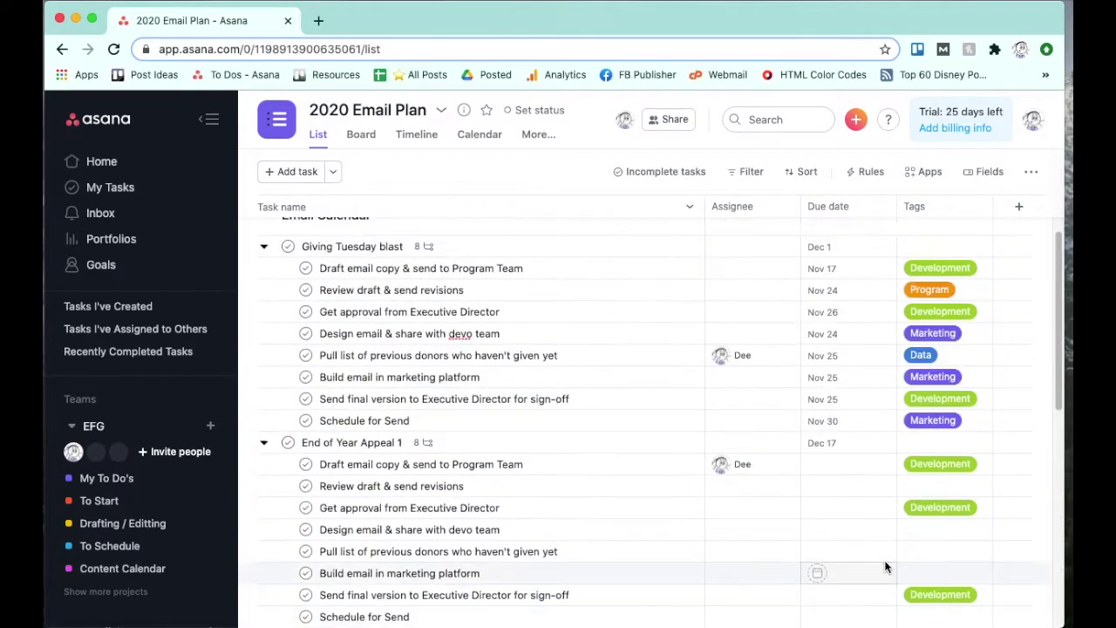
scroll(884, 566, down, 1)
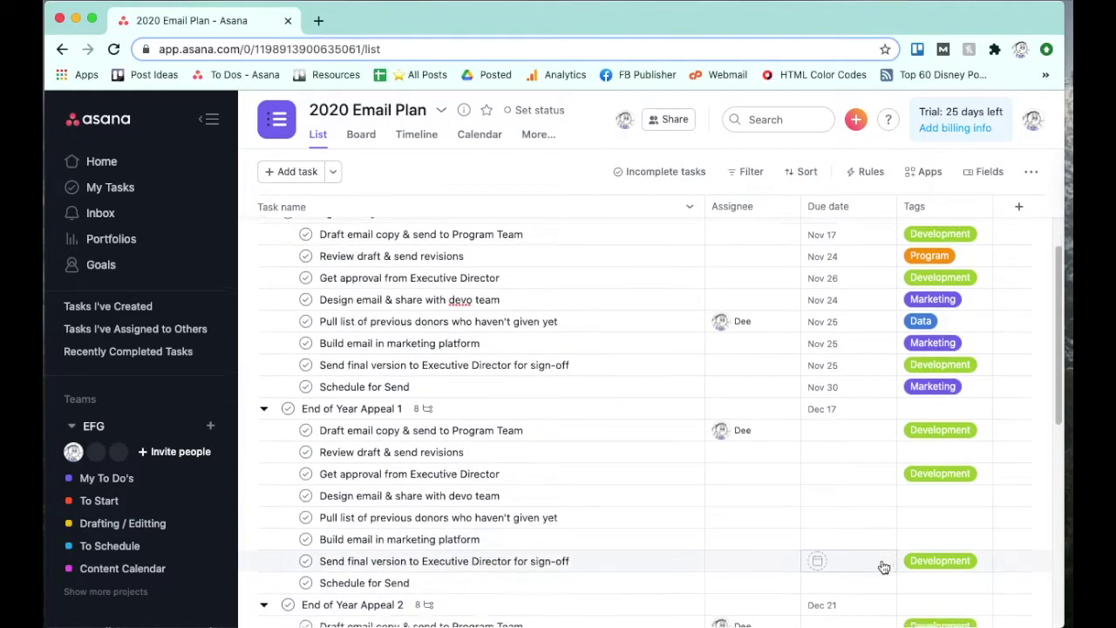
scroll(885, 568, down, 3)
click(253, 349)
super+click(280, 538)
scroll(296, 523, down, 9)
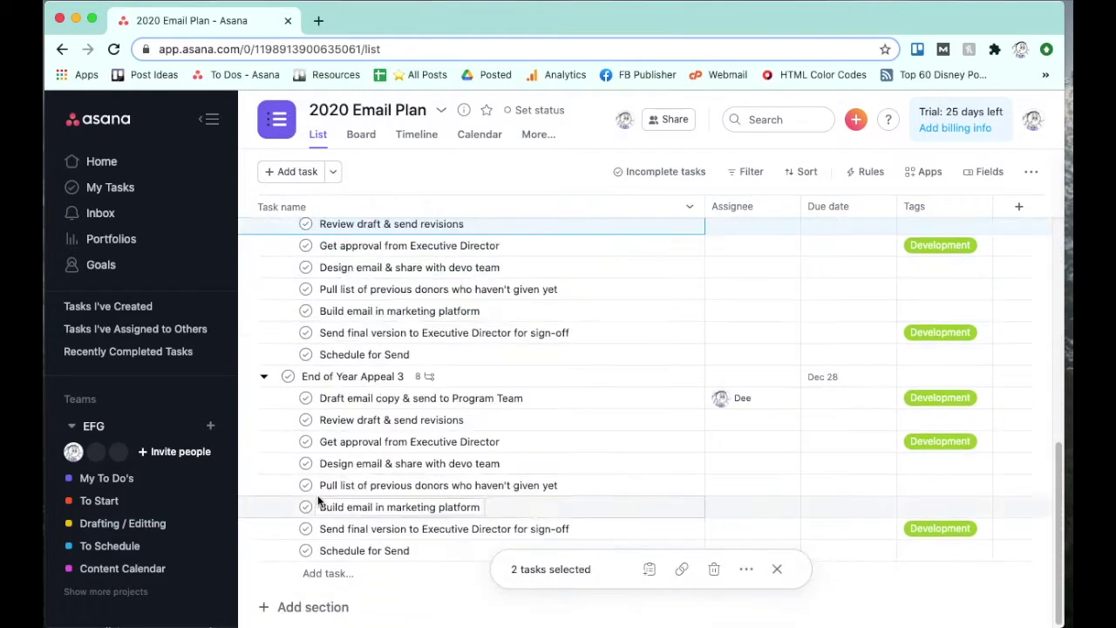
super+click(279, 423)
click(936, 419)
text(Pro)
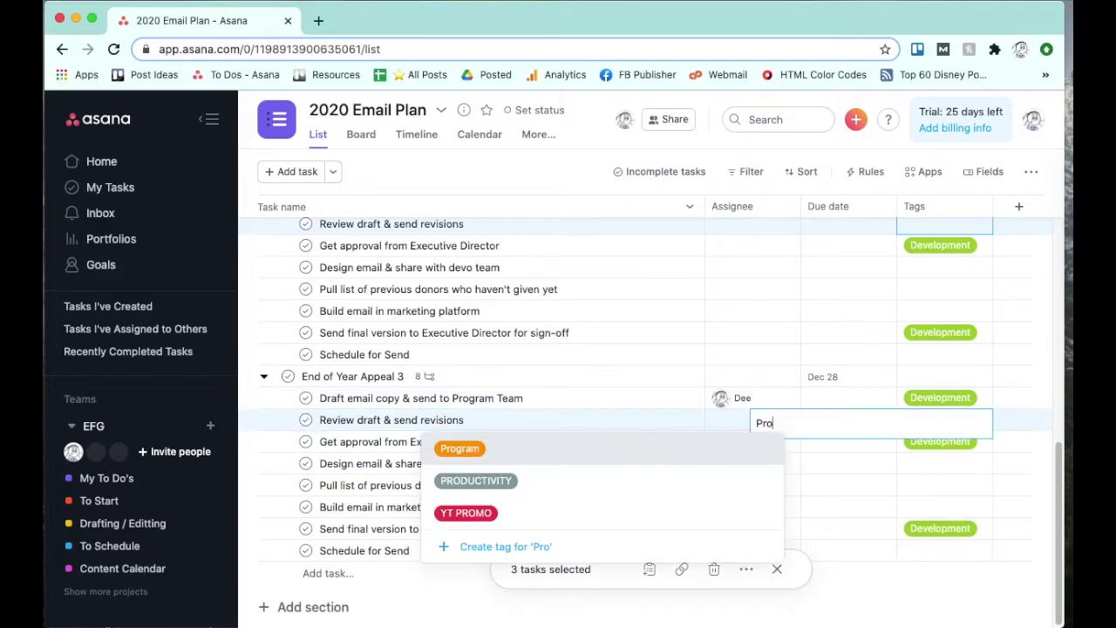
click(715, 446)
scroll(703, 474, up, 10)
key(Escape)
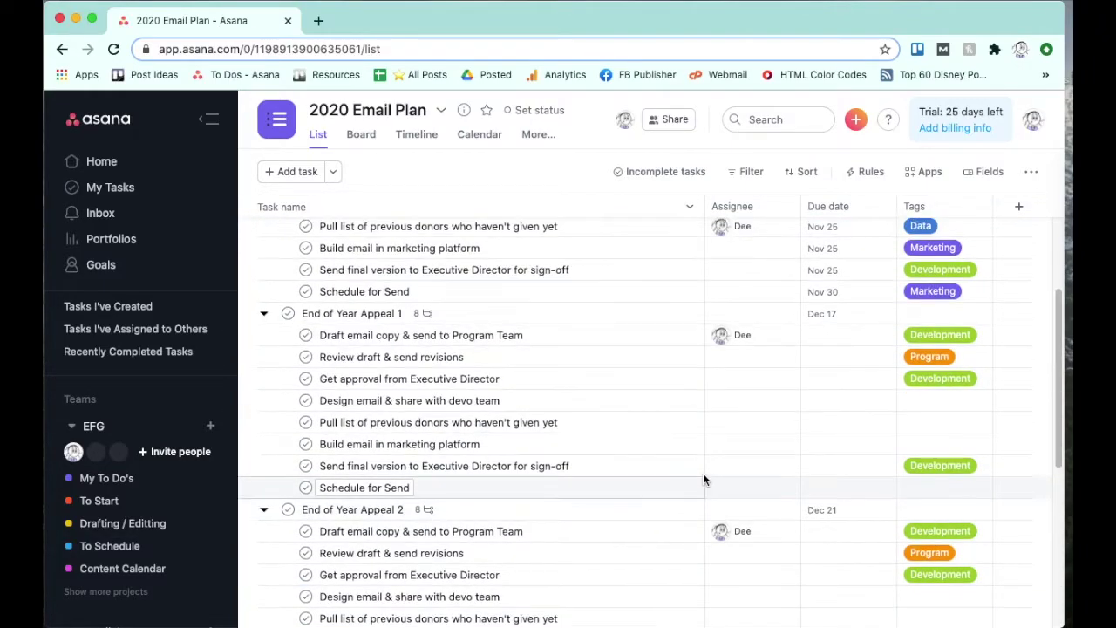
Tag the Pull list of previous donors subtask of all three End of Year Appeals as Data.
click(274, 427)
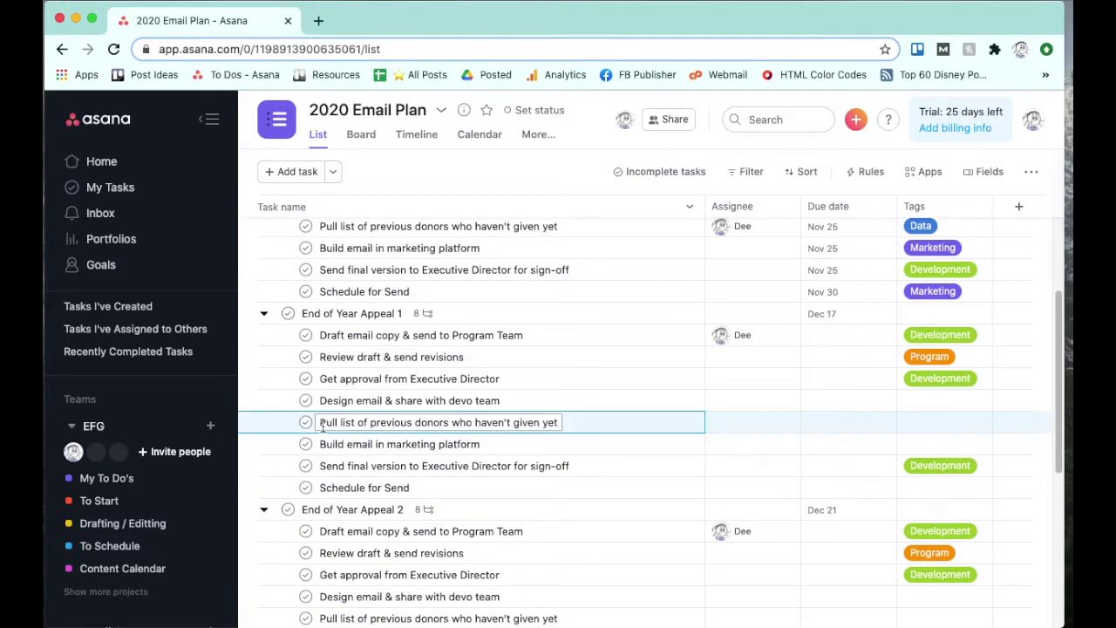
scroll(280, 454, down, 4)
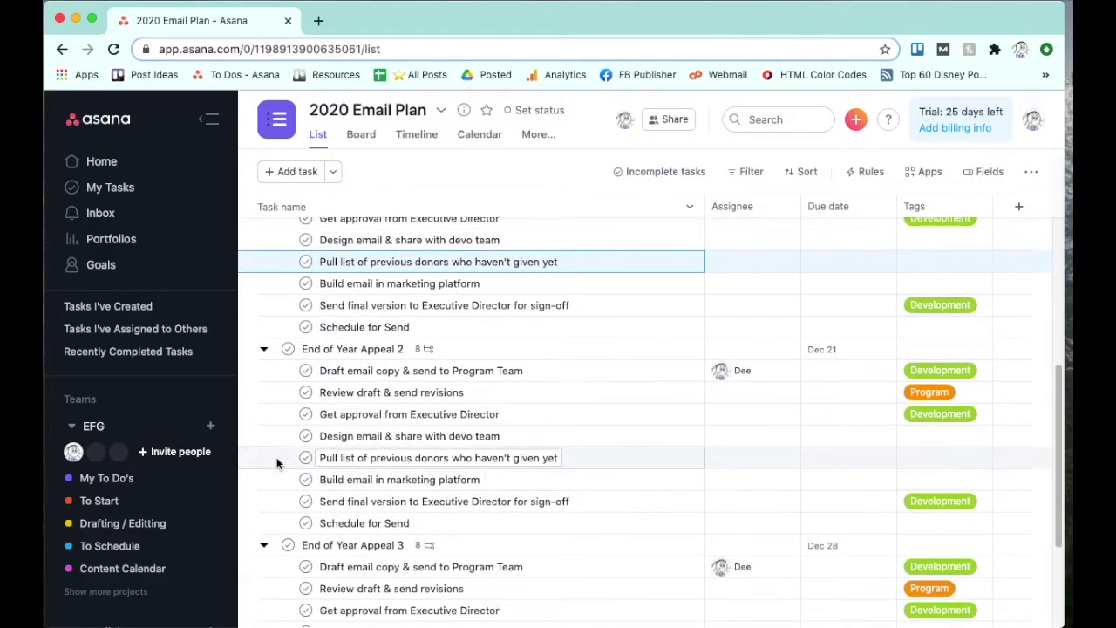
super+click(277, 457)
scroll(277, 457, down, 4)
super+click(273, 487)
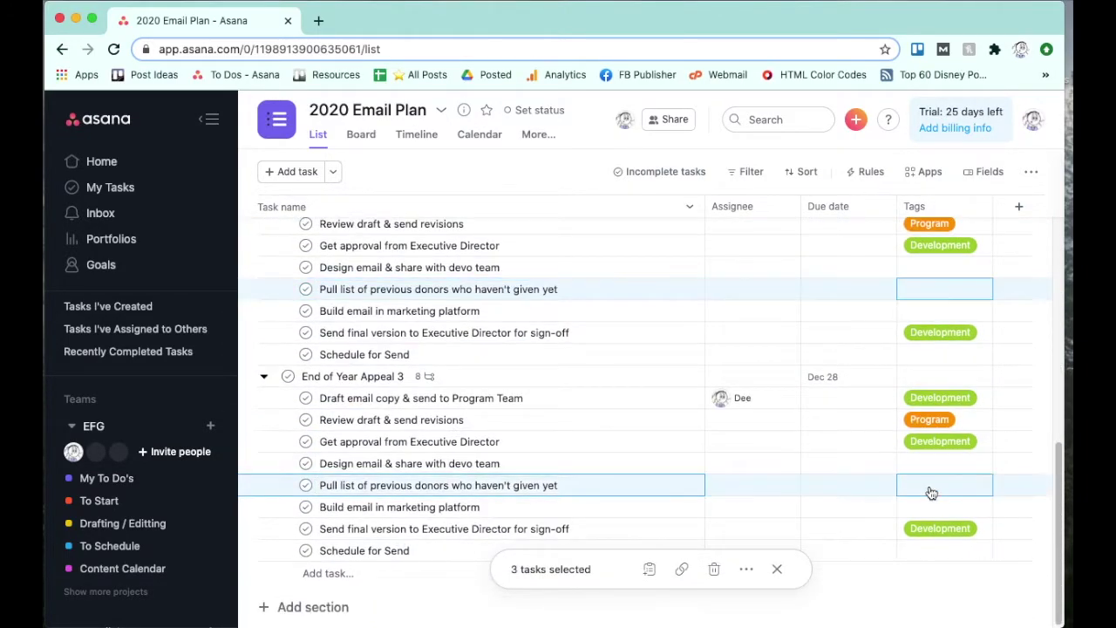
click(942, 487)
text(dat)
key(Return)
click(926, 579)
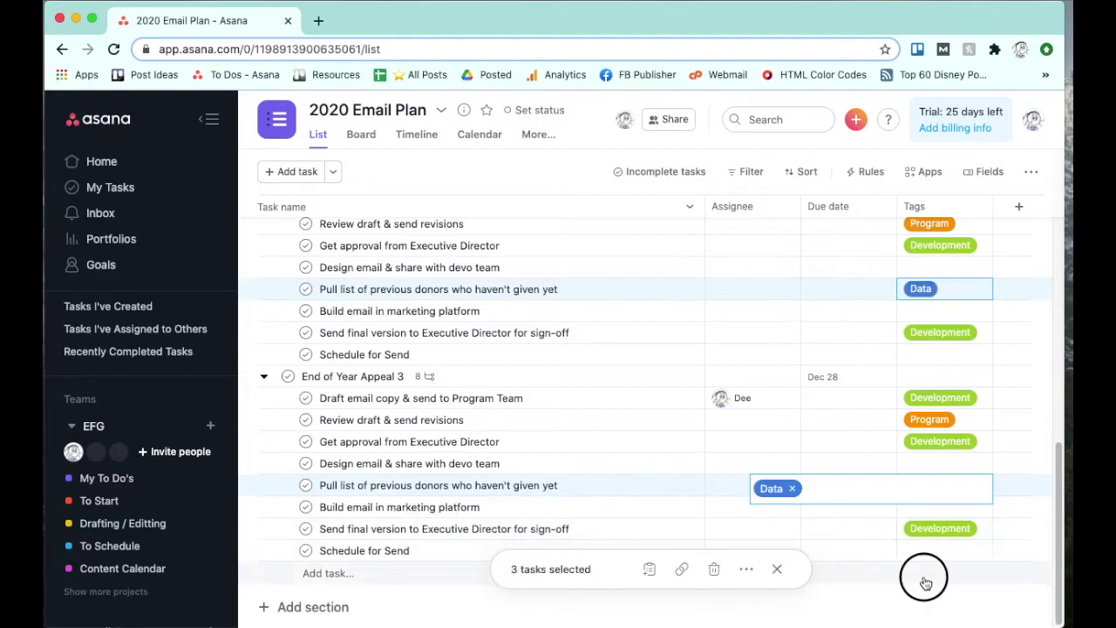
In End of Year Appeal 3, assign the Pull list subtask to the account owner and unassign the Draft email copy subtask.
click(730, 490)
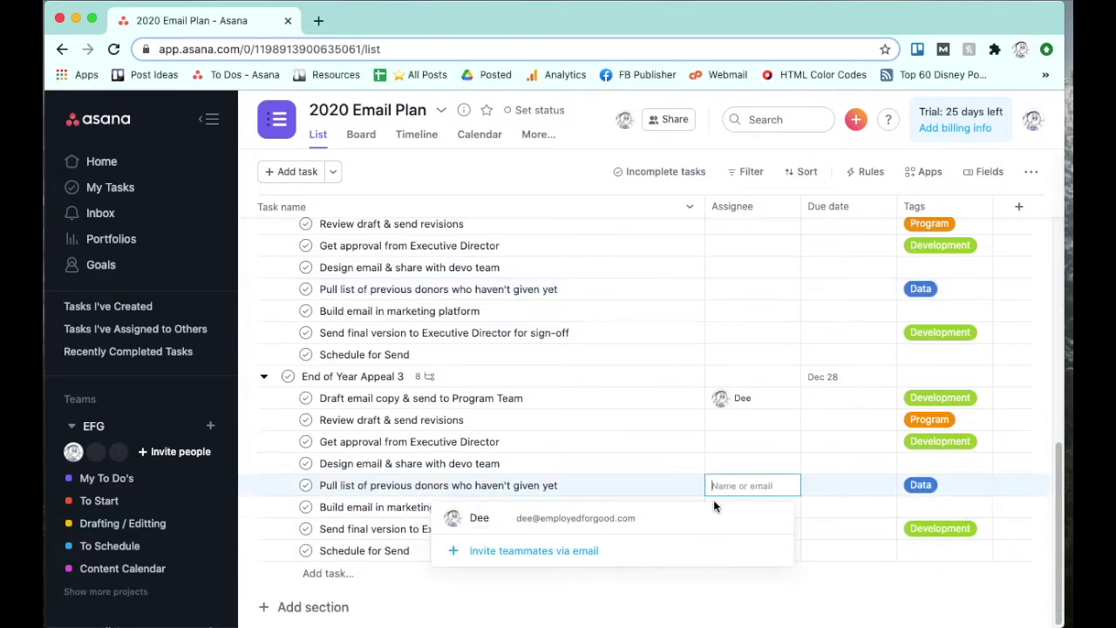
click(715, 513)
click(785, 403)
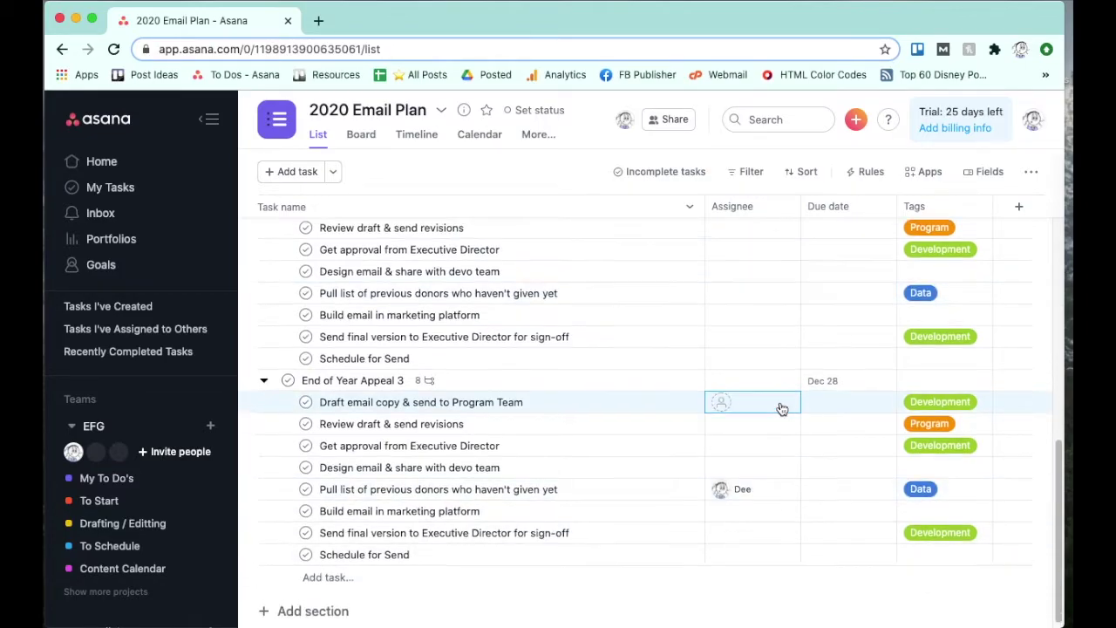
In End of Year Appeal 2, assign the Pull list subtask to the account owner and remove the Draft email copy subtask's assignee.
scroll(750, 366, up, 1)
click(723, 324)
click(717, 355)
scroll(724, 348, up, 2)
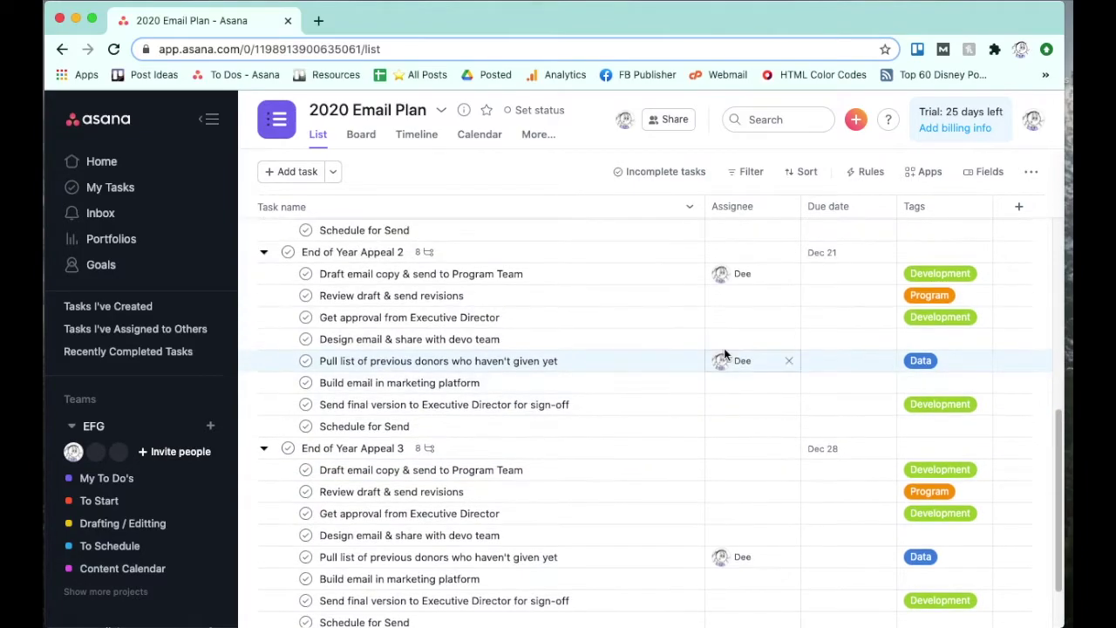
click(787, 314)
In End of Year Appeal 1, remove the Draft email copy subtask's assignee and assign the Pull list subtask to the account owner.
scroll(764, 327, up, 5)
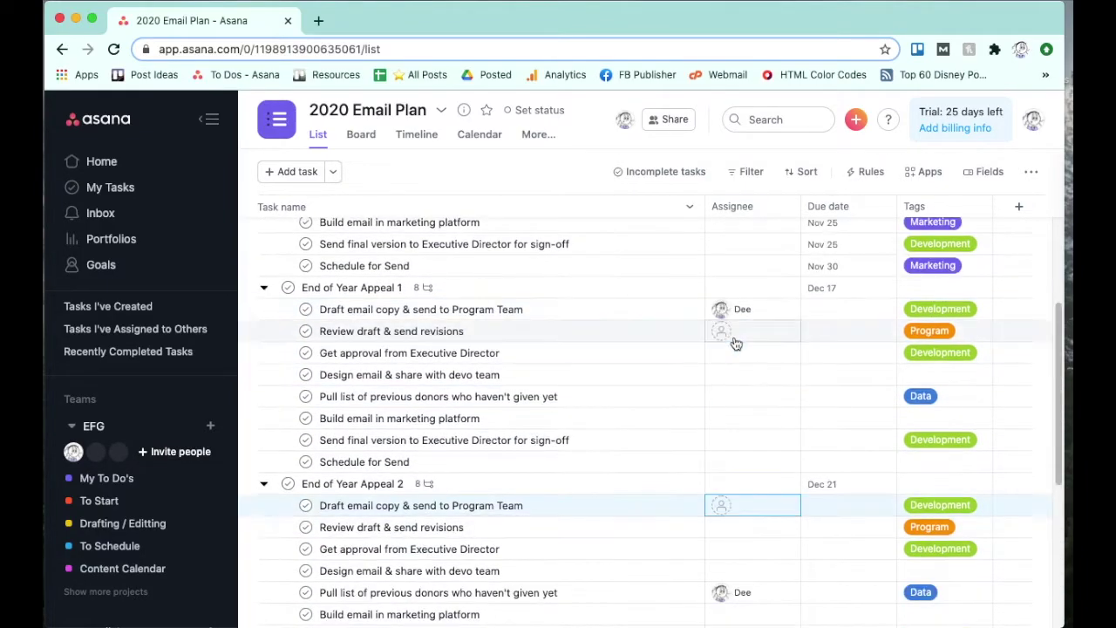
click(790, 312)
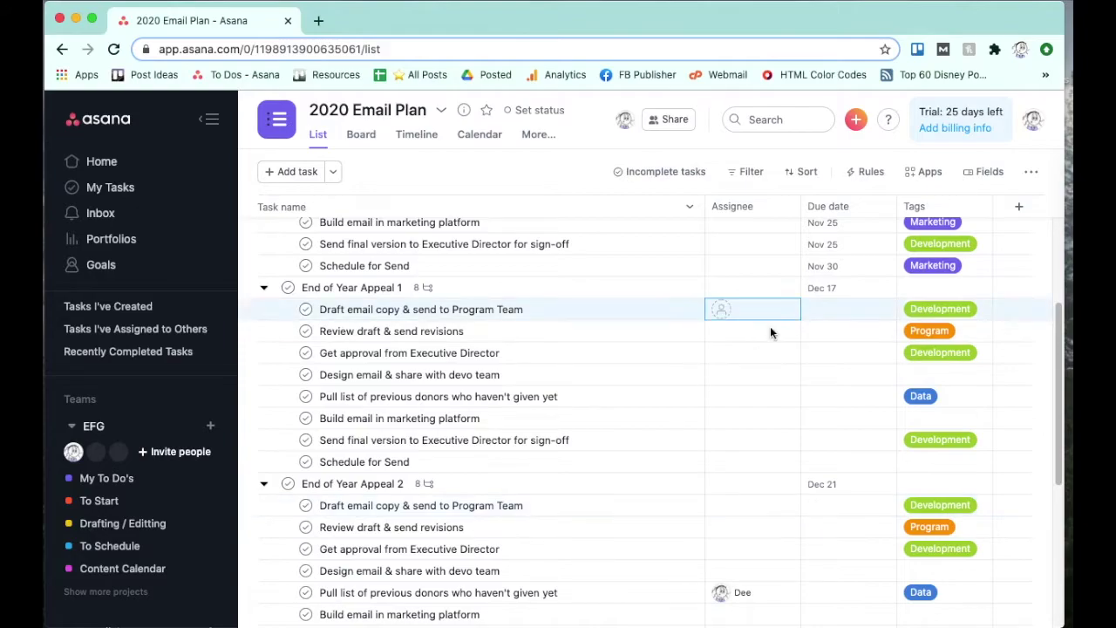
click(720, 398)
click(720, 428)
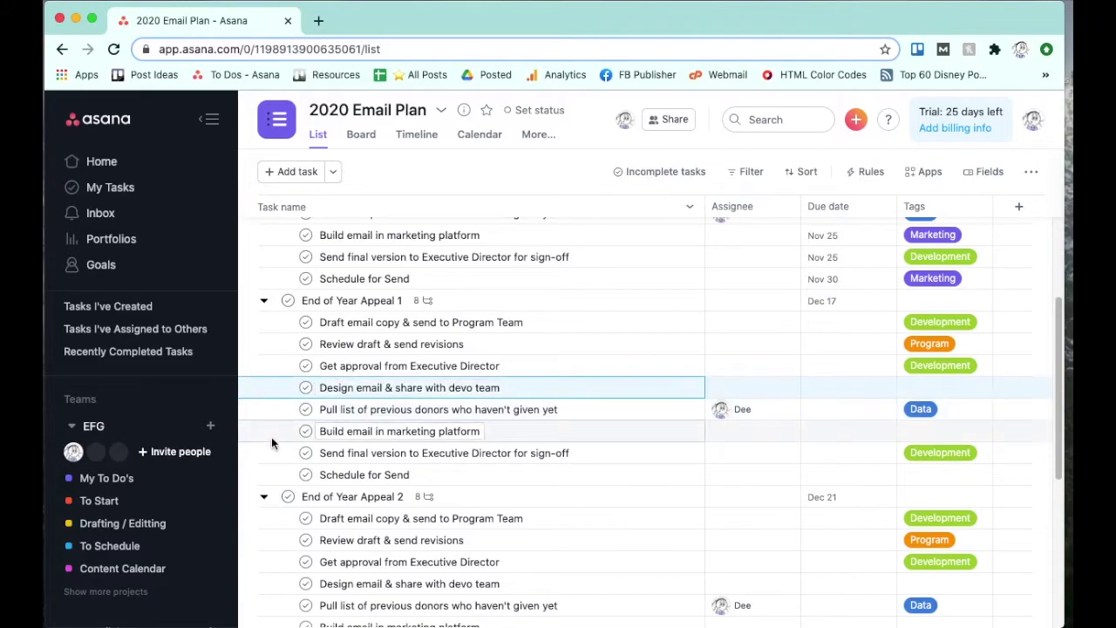
Tag the Design email, Build email and Schedule for Send subtasks of all three End of Year Appeals as Marketing.
click(268, 439)
super+click(266, 473)
scroll(271, 419, down, 5)
super+click(275, 398)
super+click(281, 459)
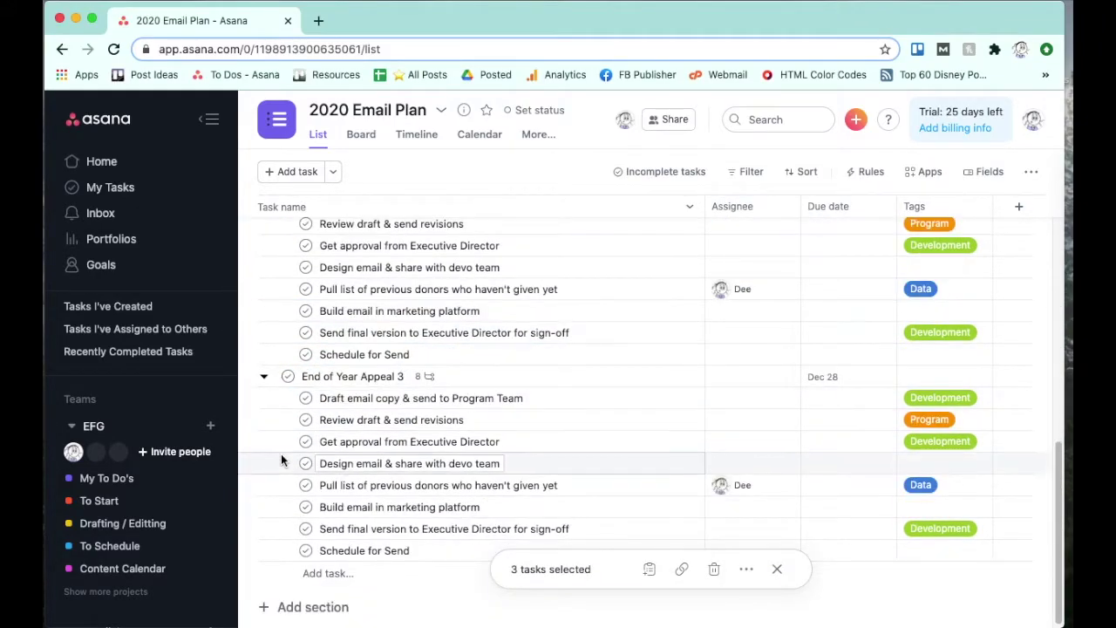
super+click(272, 508)
super+click(277, 549)
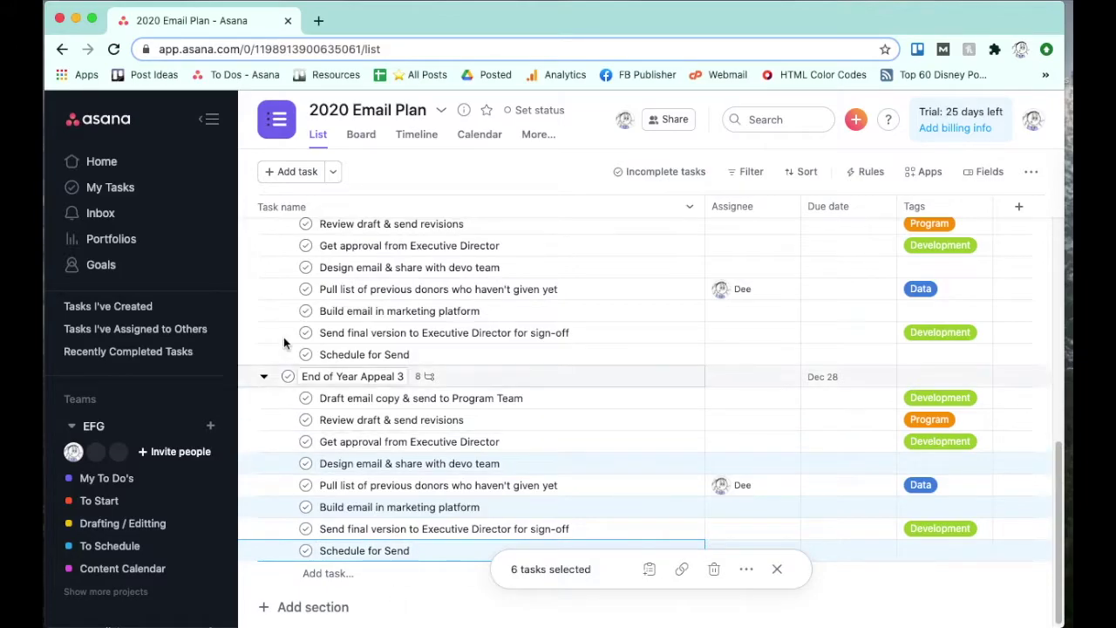
super+click(266, 355)
super+click(264, 312)
super+click(265, 267)
click(945, 267)
text(Ma)
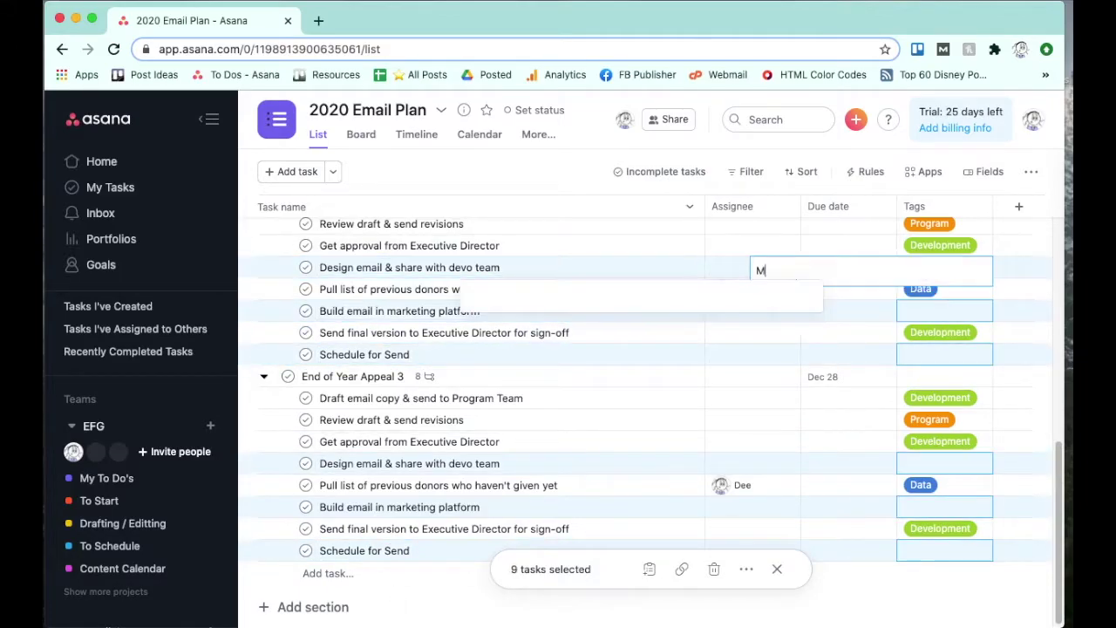
key(Return)
key(Escape)
key(Escape)
scroll(448, 350, up, 5)
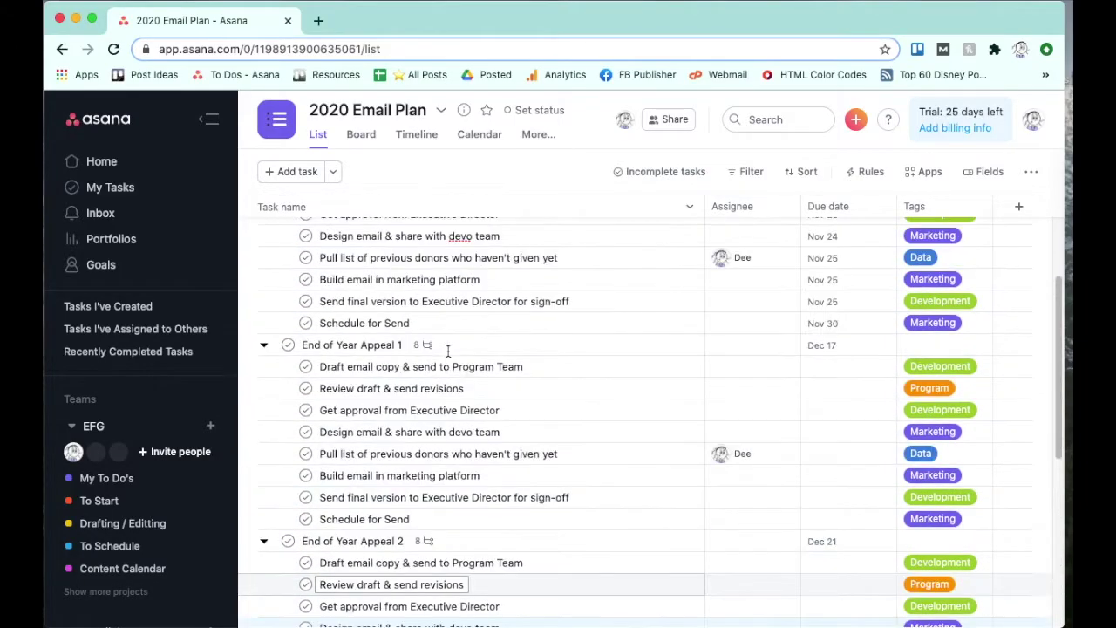
scroll(447, 350, down, 5)
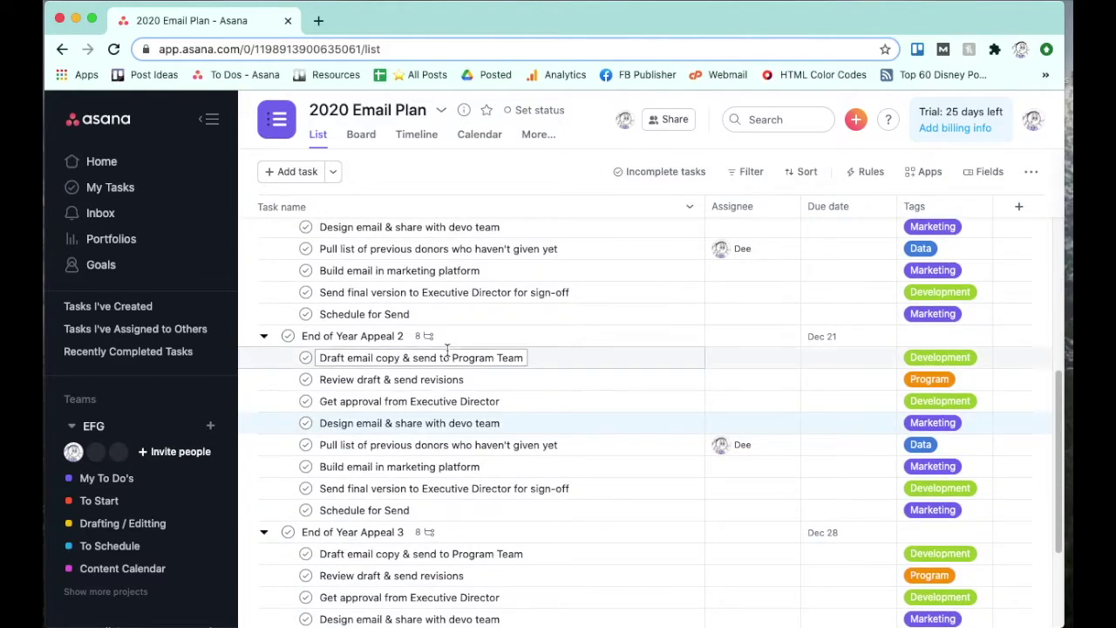
Open the due date of the Review draft & send revisions subtask in End of Year Appeal 1.
scroll(611, 414, down, 2)
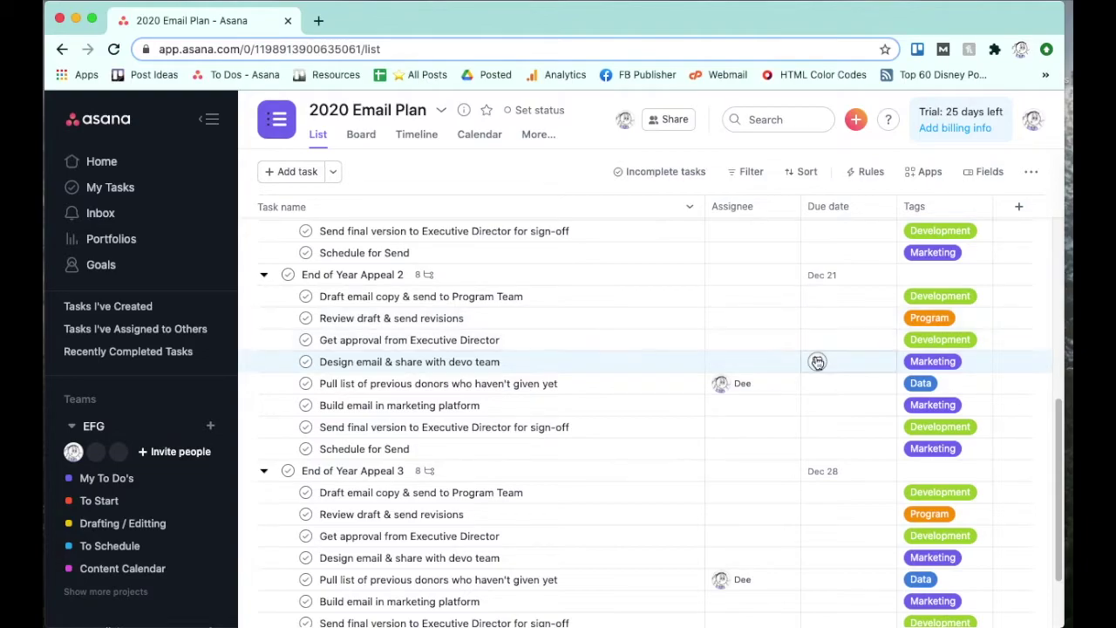
scroll(847, 404, up, 5)
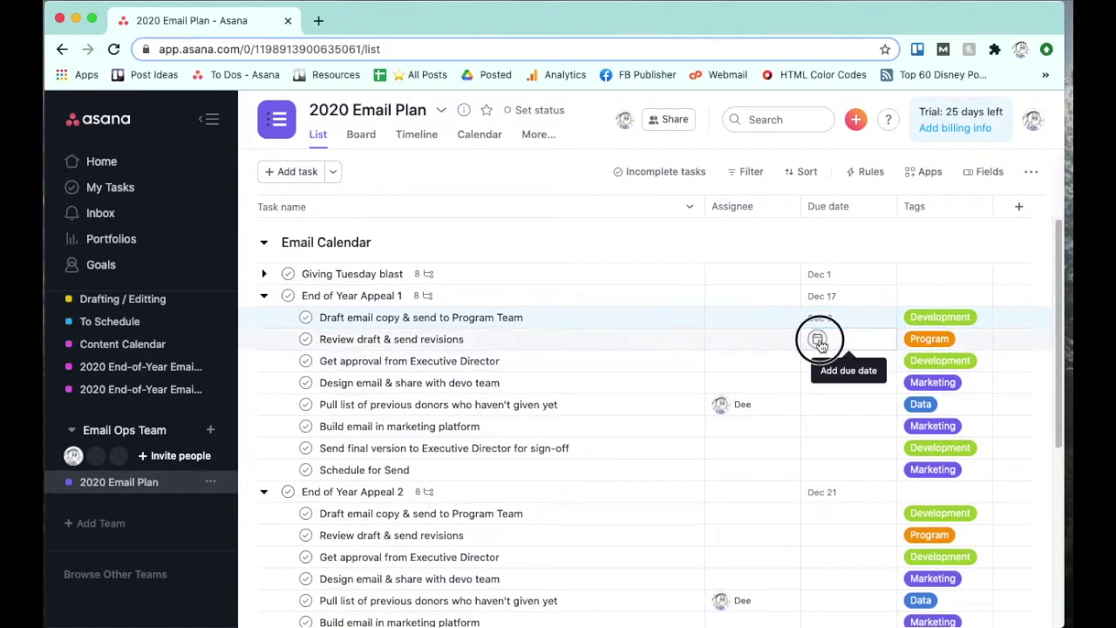
click(820, 336)
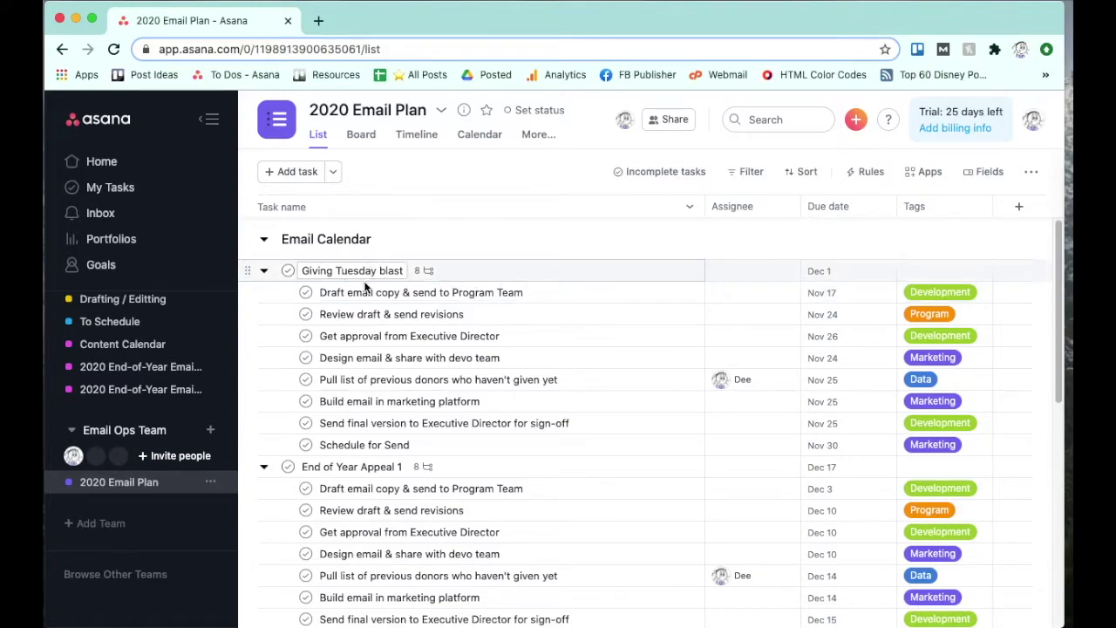
Review the subtask due dates of the Giving Tuesday blast and all three End of Year Appeals.
scroll(497, 312, down, 1)
scroll(497, 312, down, 3)
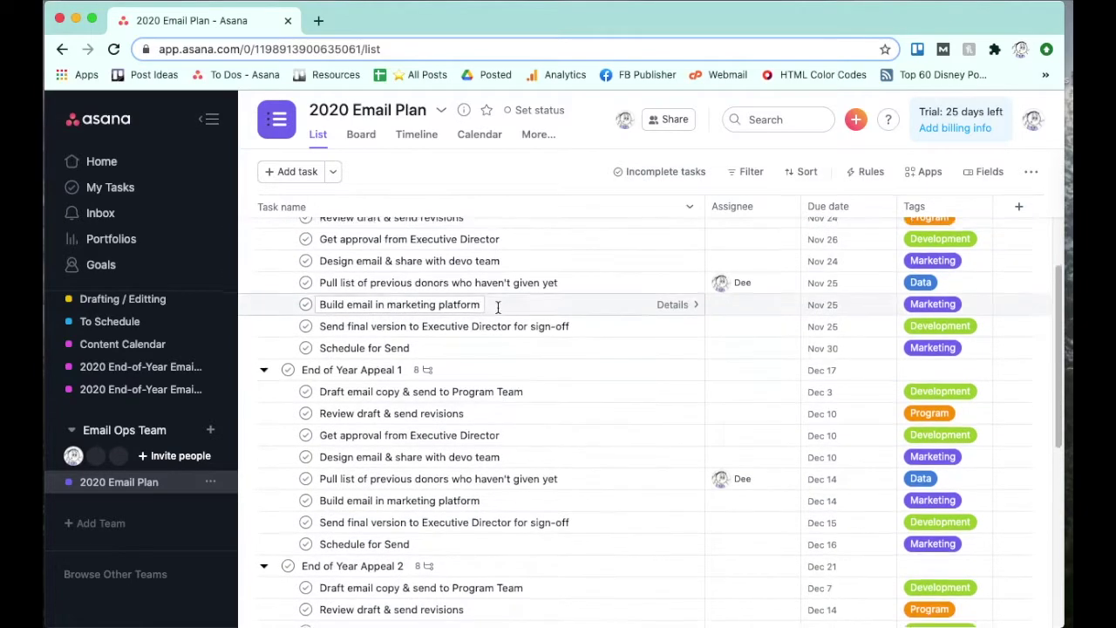
scroll(499, 309, down, 6)
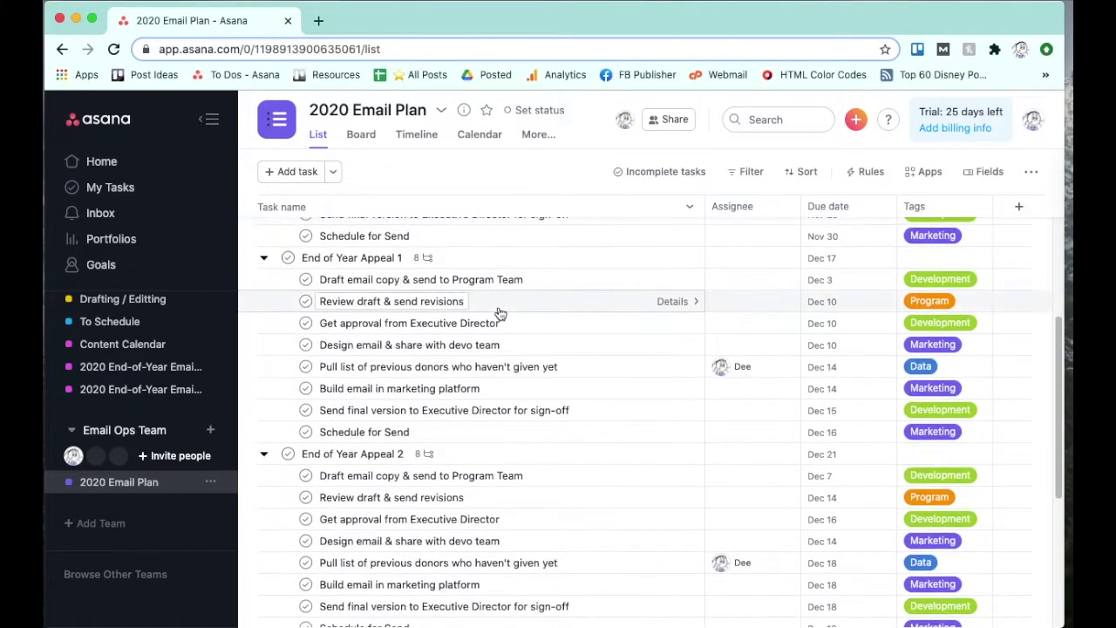
scroll(498, 314, down, 2)
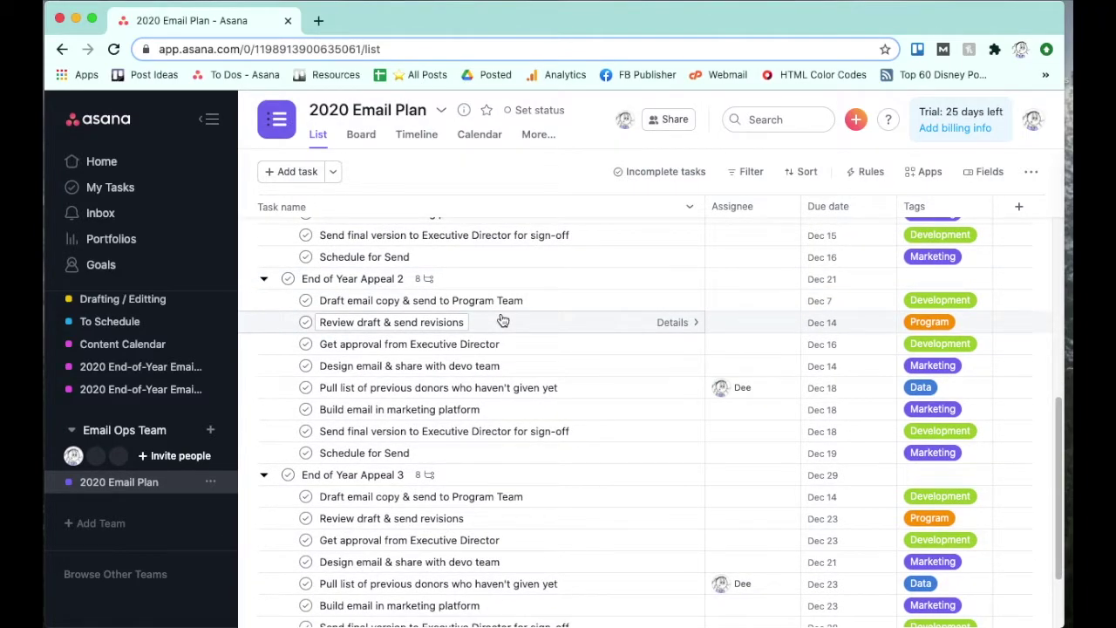
scroll(502, 321, down, 3)
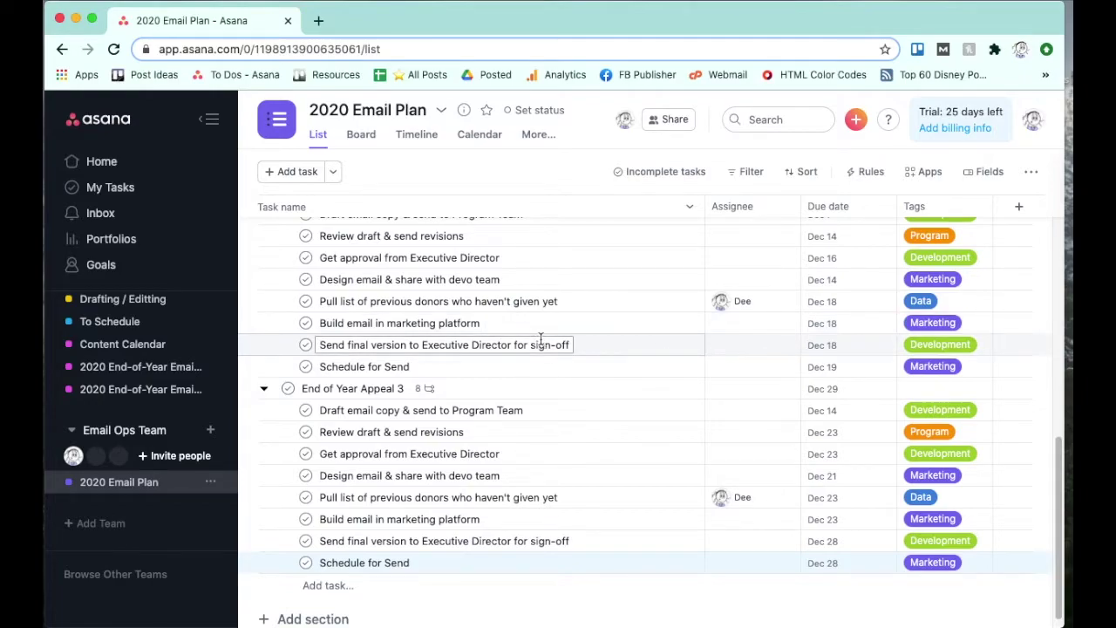
mouse_move(741, 307)
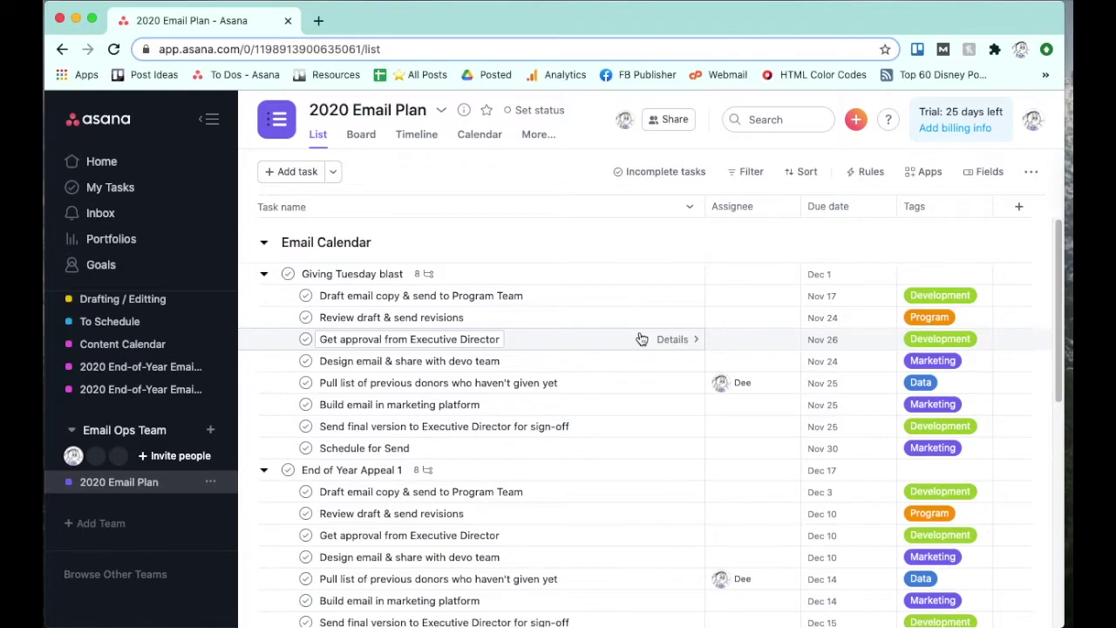
Look over the project as a board, and examine the calendar through December 2020 for the scheduled emails.
click(362, 136)
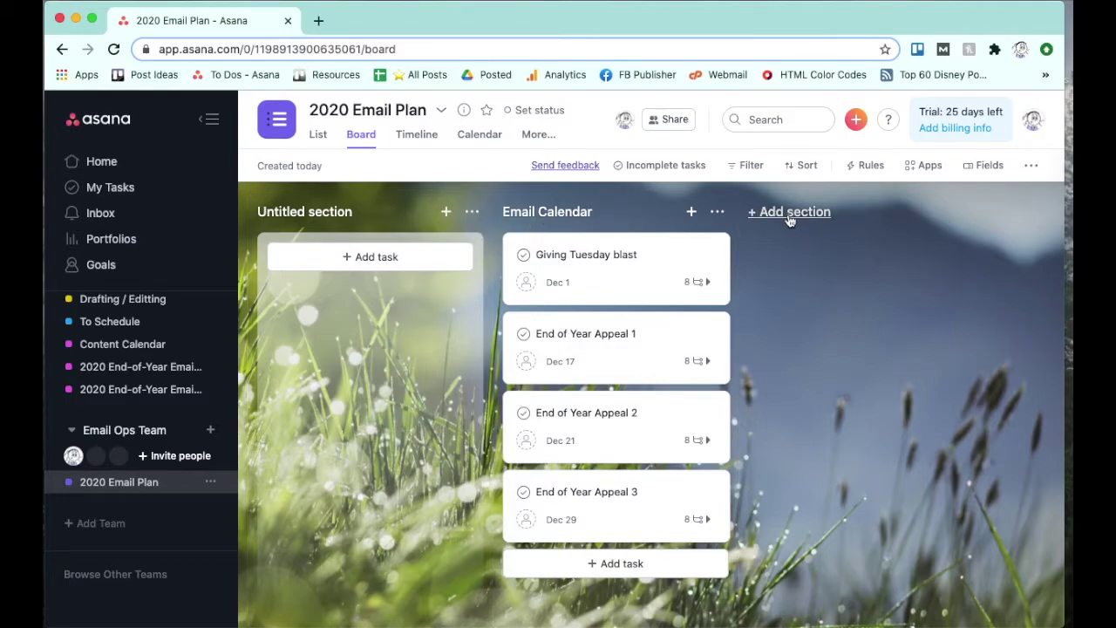
click(318, 134)
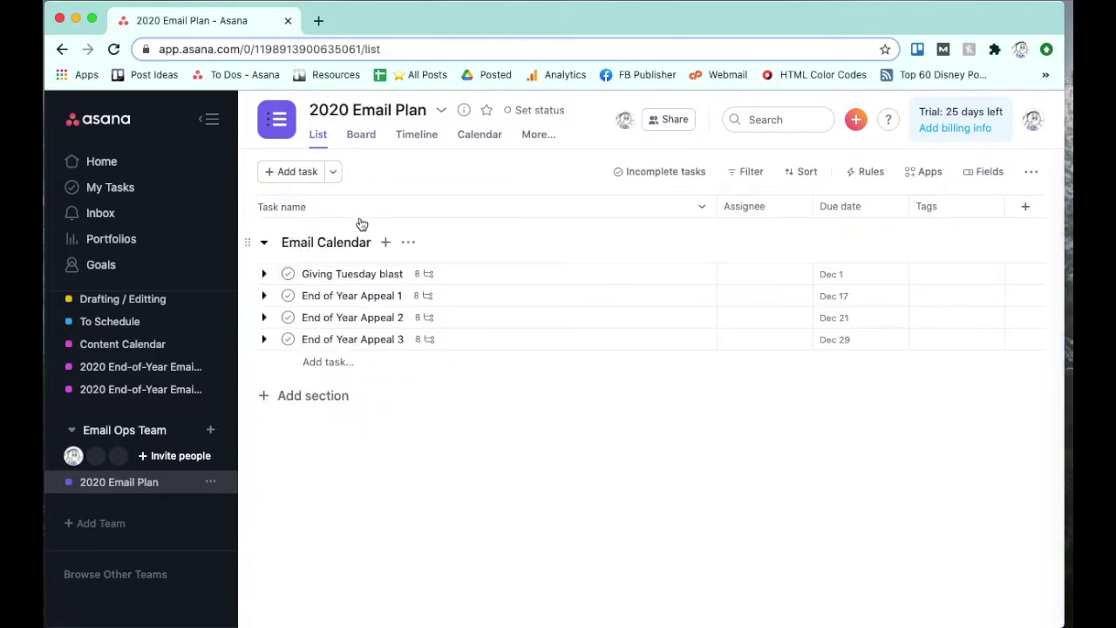
click(465, 139)
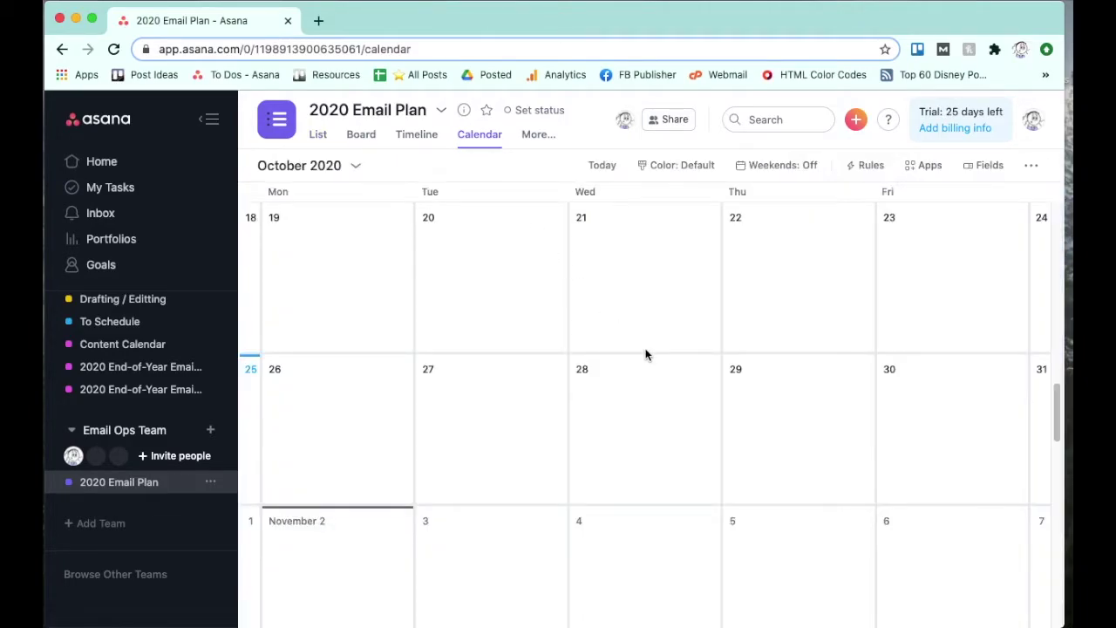
scroll(625, 344, down, 1)
scroll(626, 344, down, 10)
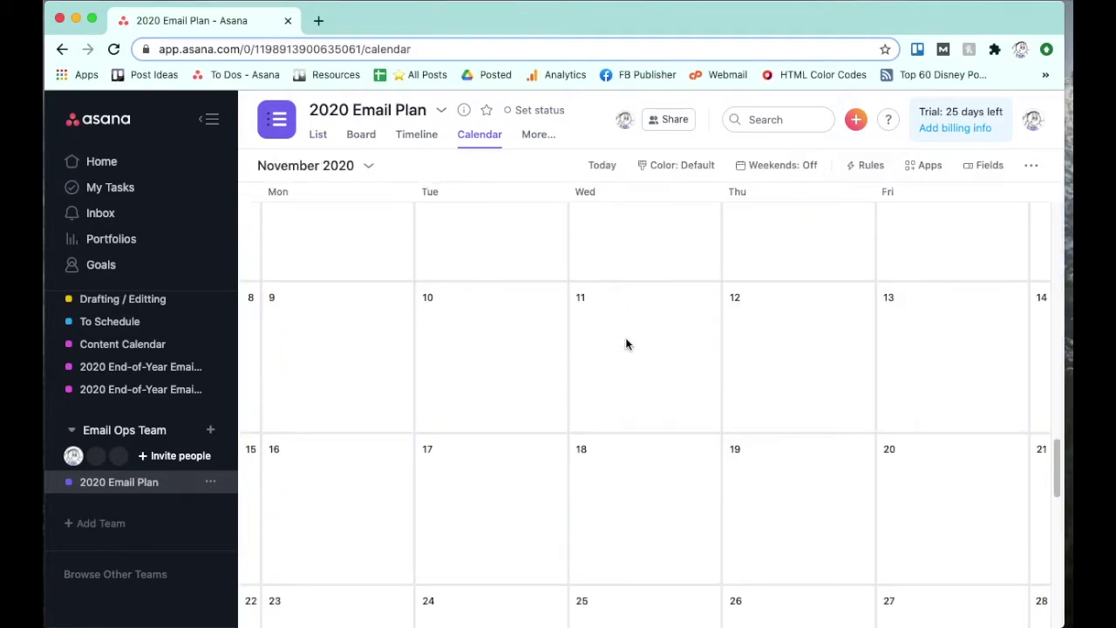
scroll(626, 343, down, 5)
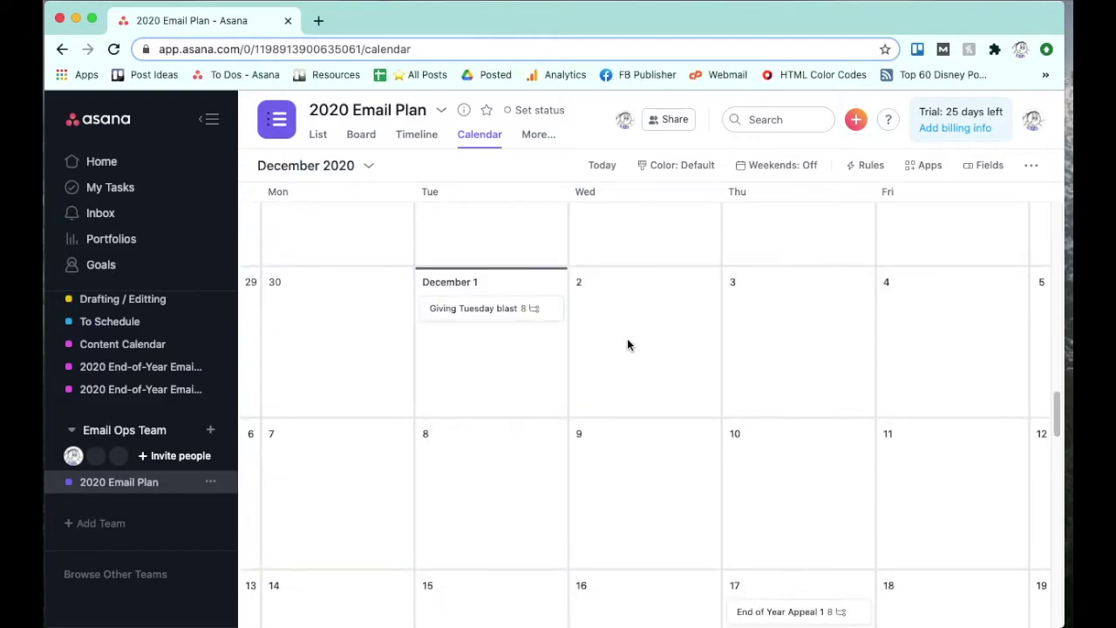
scroll(628, 340, up, 1)
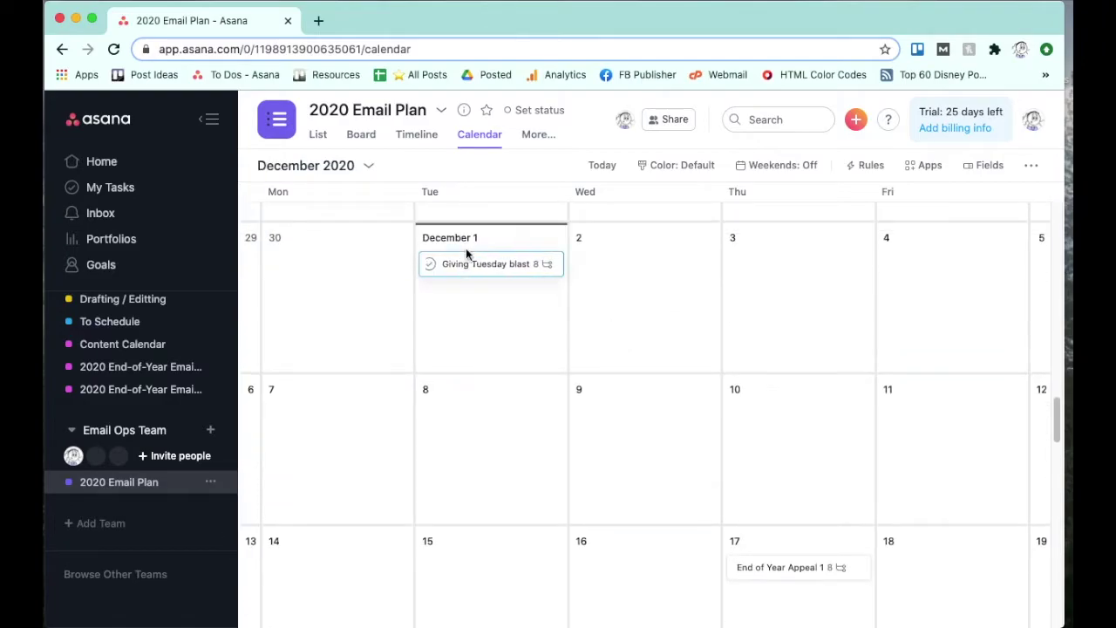
scroll(775, 572, down, 5)
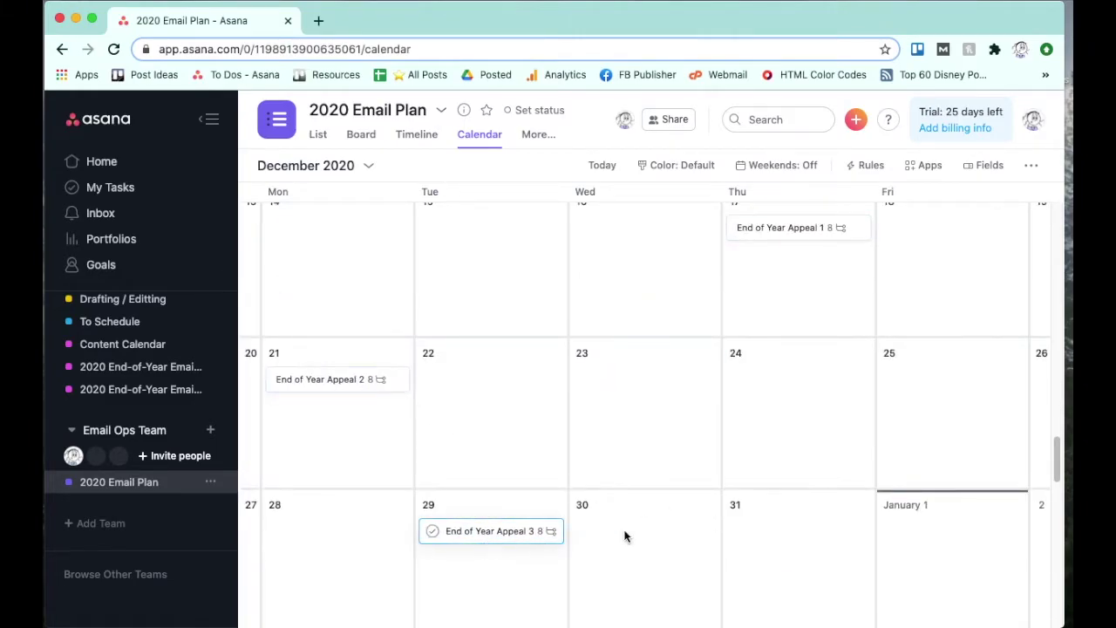
scroll(760, 346, up, 1)
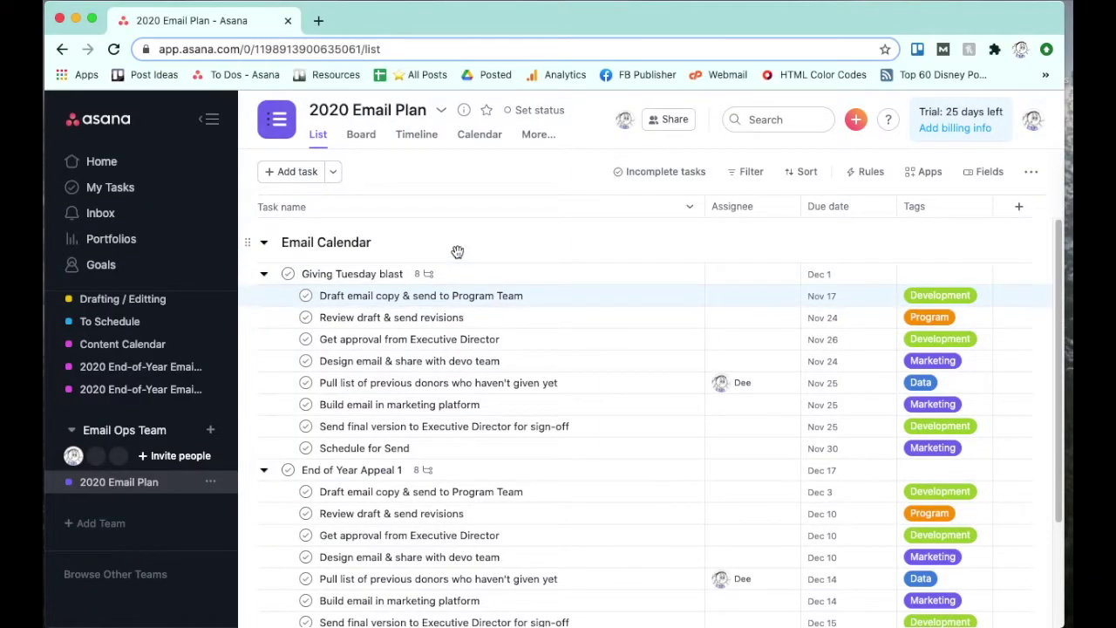
click(476, 154)
scroll(618, 317, down, 10)
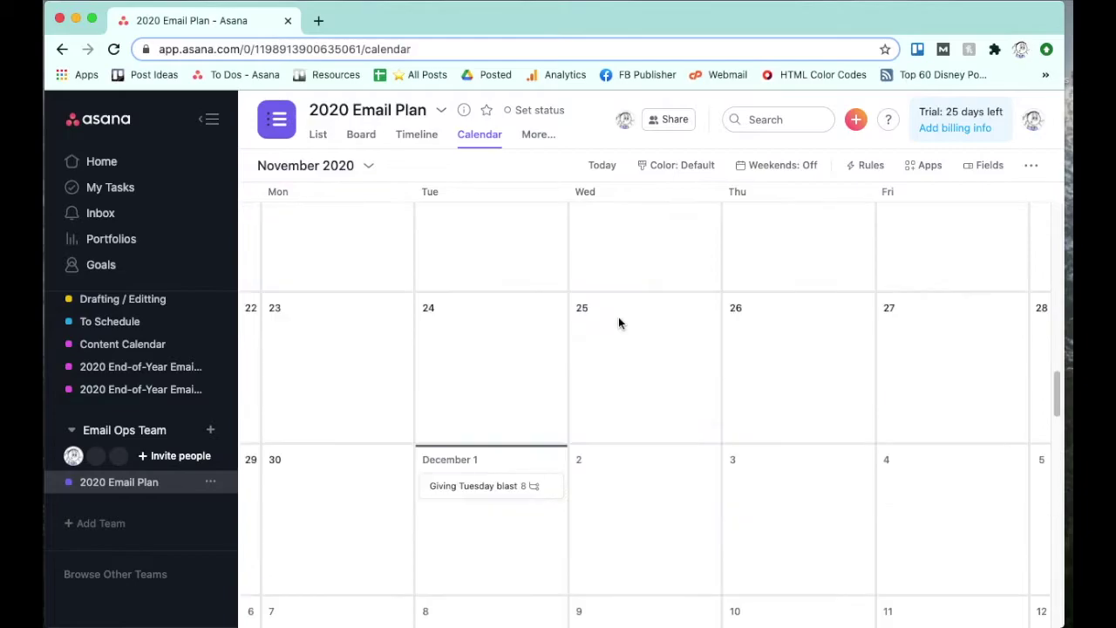
scroll(618, 323, up, 2)
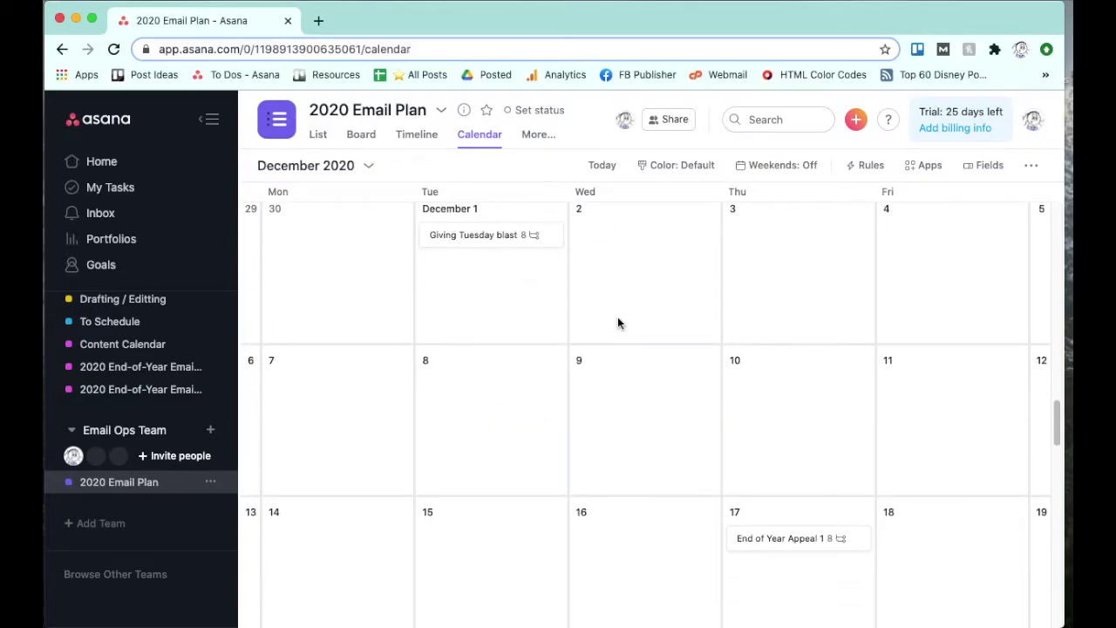
Return to the project's list view and look through the subtasks of the Giving Tuesday blast and End of Year Appeal 1.
click(318, 135)
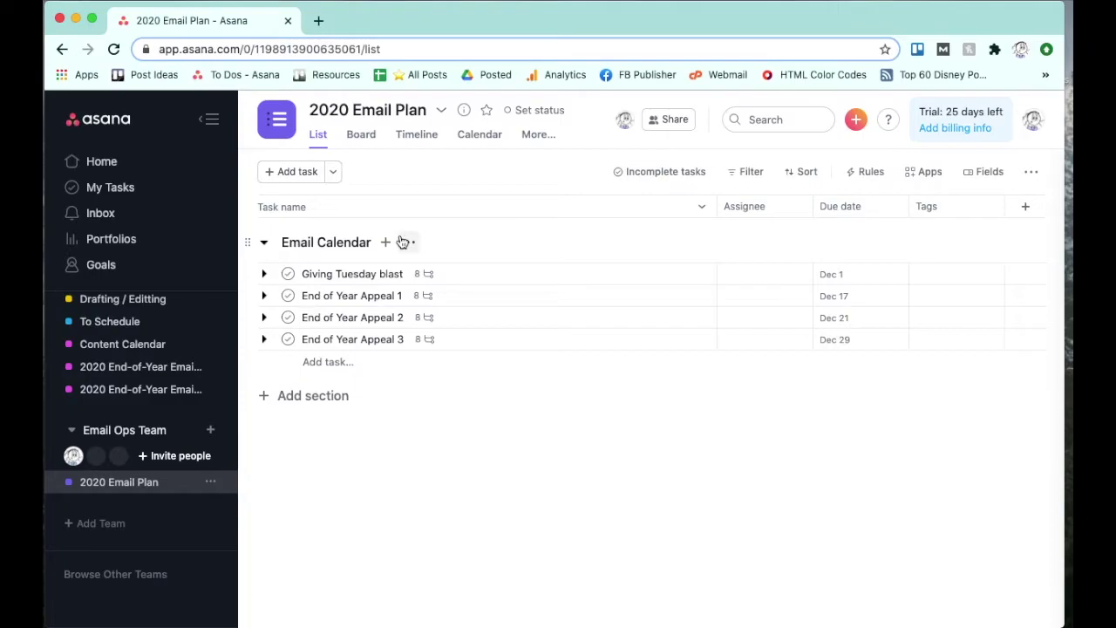
click(423, 274)
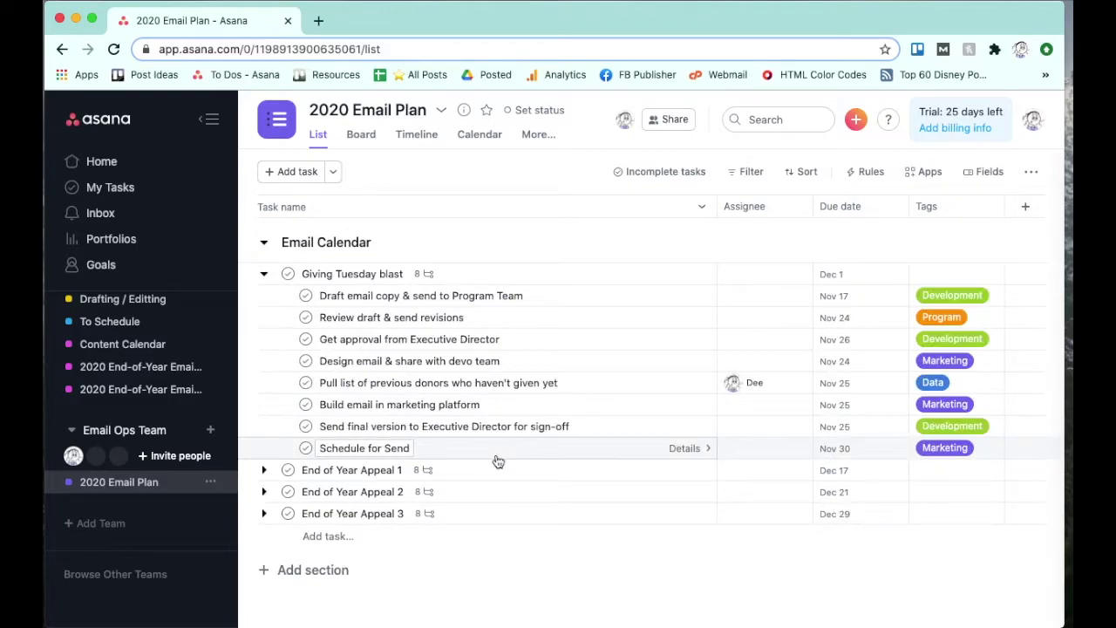
click(263, 274)
click(265, 296)
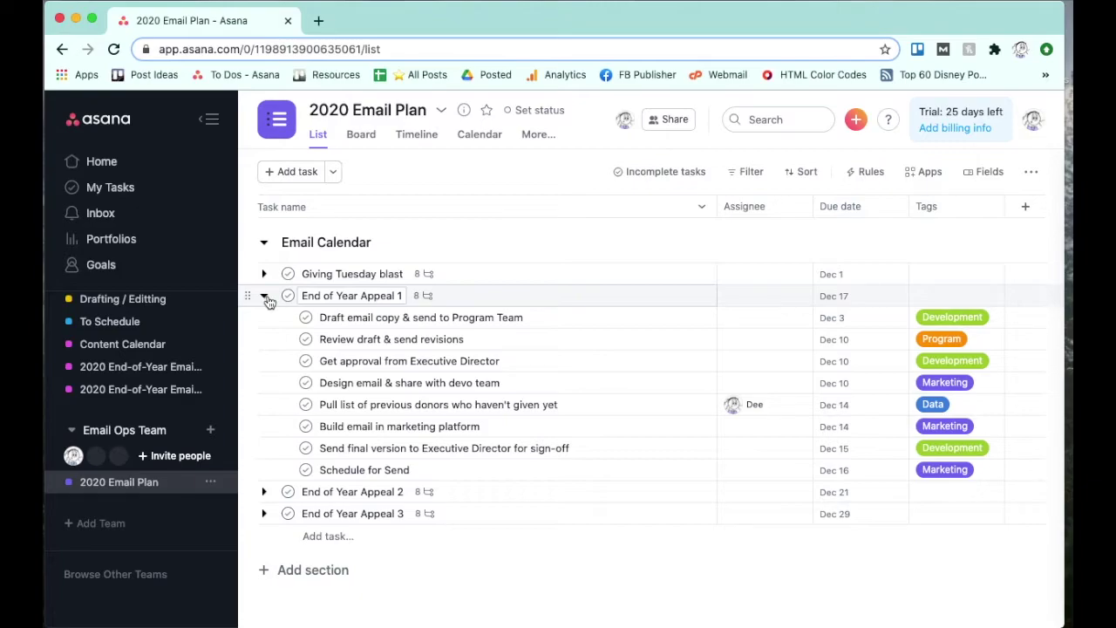
click(264, 297)
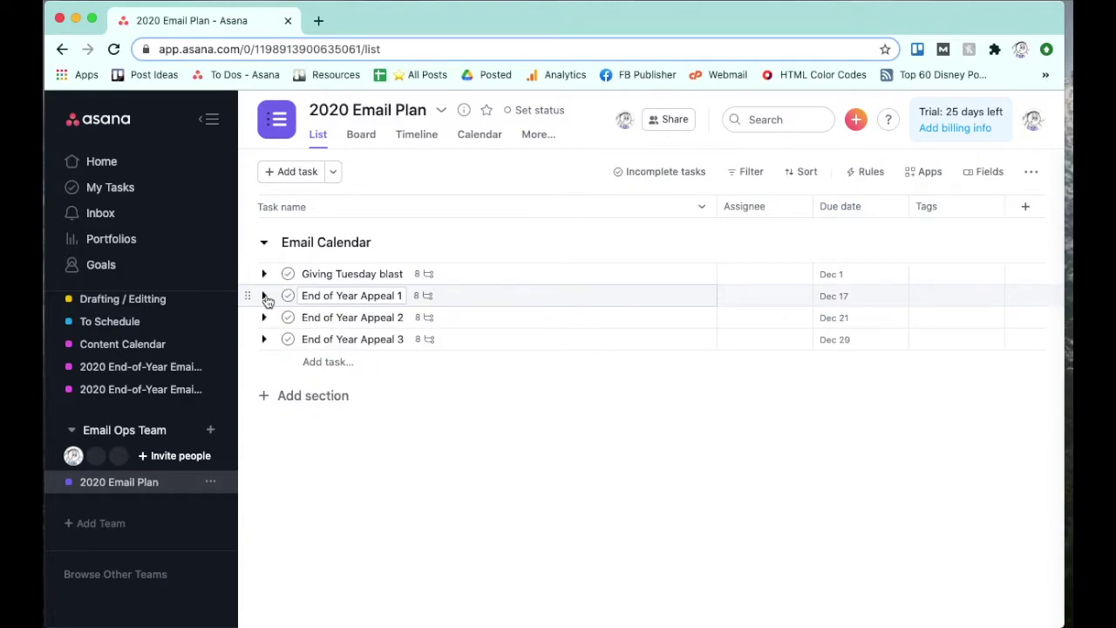
Add three sections below Email Calendar, named Copy Tasks, List Tasks and Email Tasks.
click(293, 394)
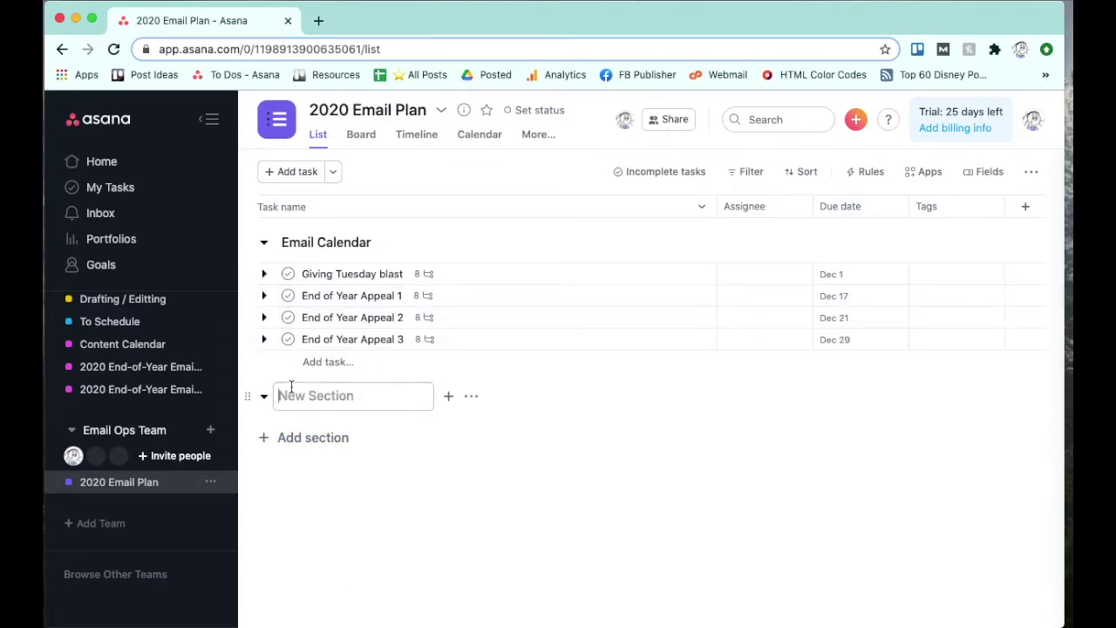
text(Copy Tasks)
key(Return)
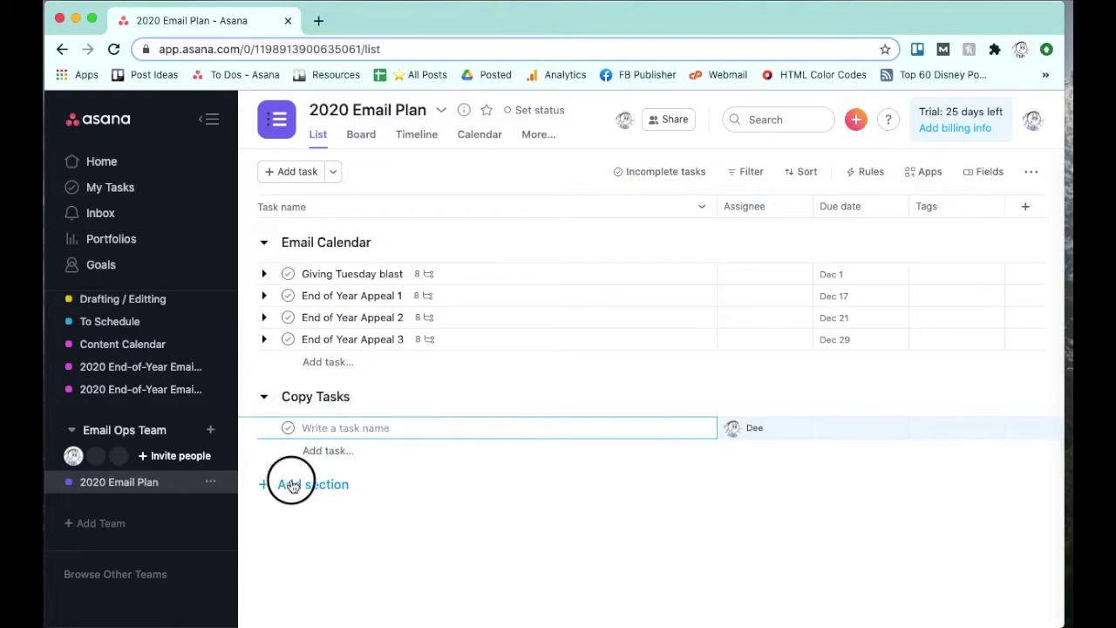
click(270, 480)
text(List Tasks)
click(291, 480)
text(Email Tasks)
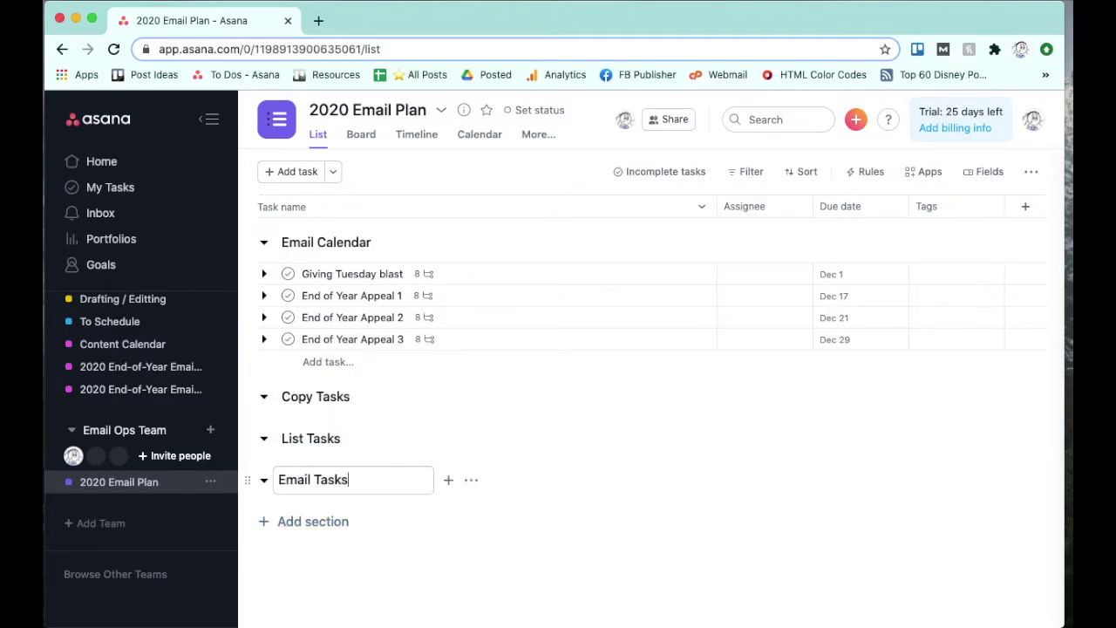
key(Return)
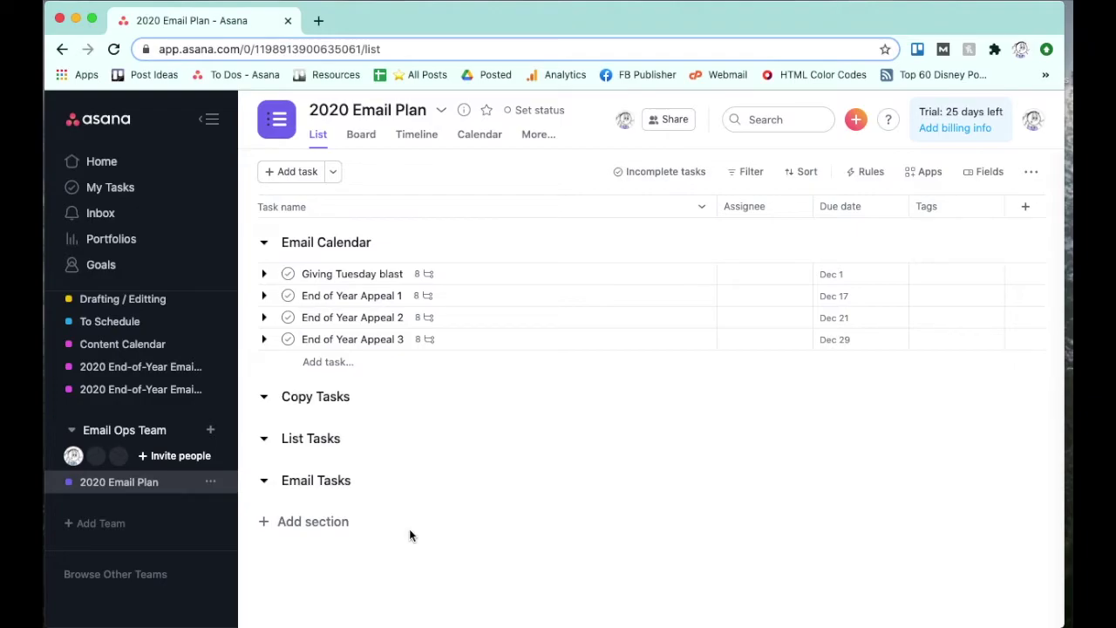
Add the Giving Tuesday blast's "Pull list of previous donors who haven't given yet" subtask to the 2020 Email Plan project, in the List Tasks section.
click(265, 274)
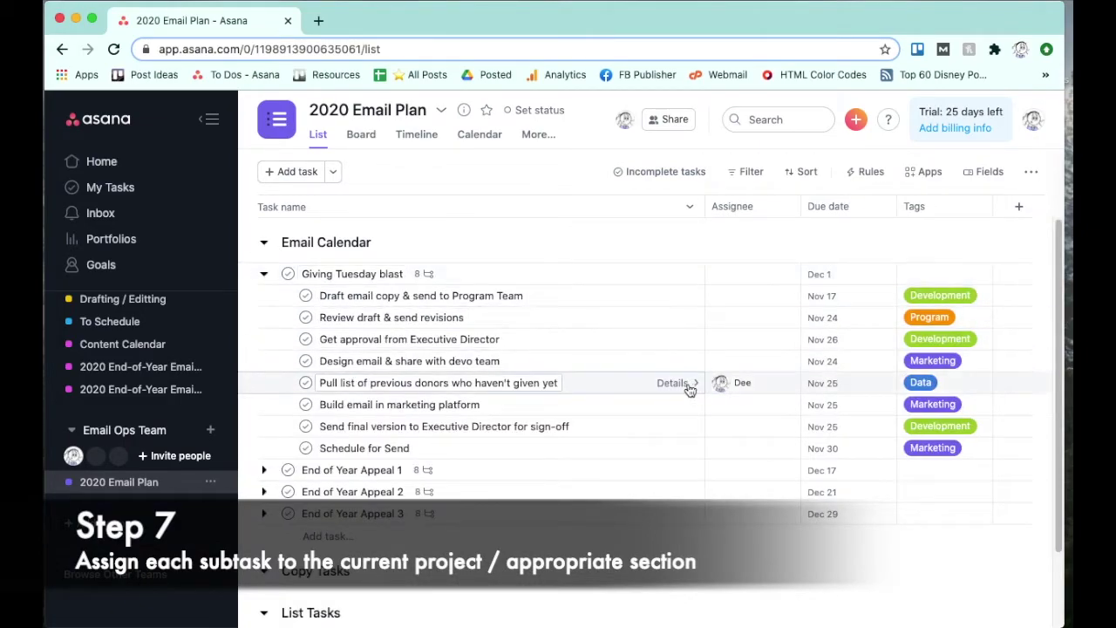
click(688, 386)
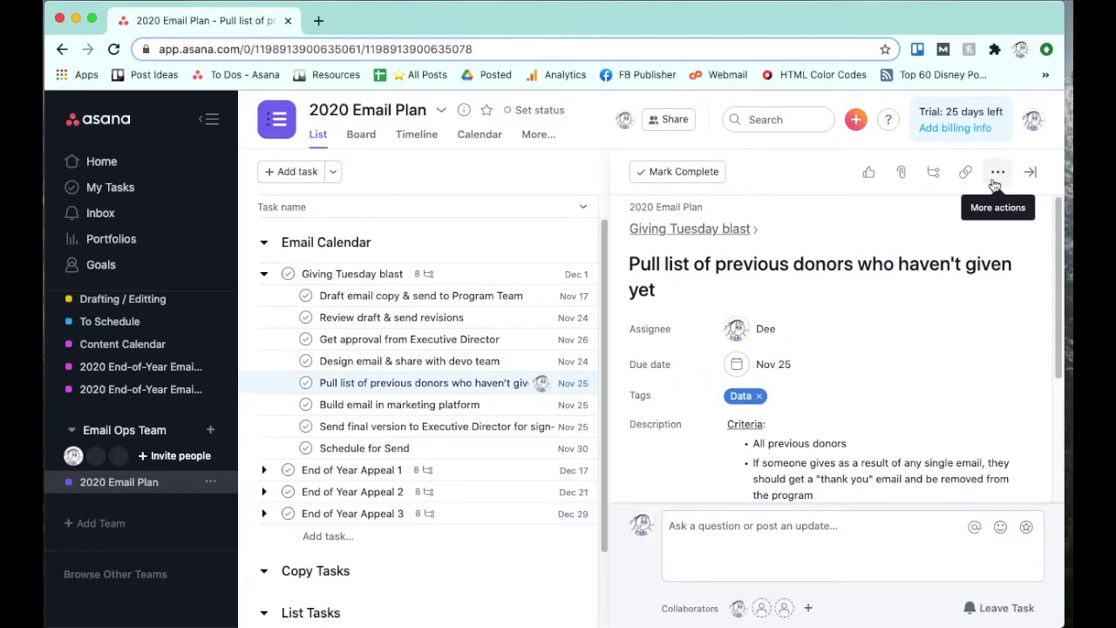
click(996, 185)
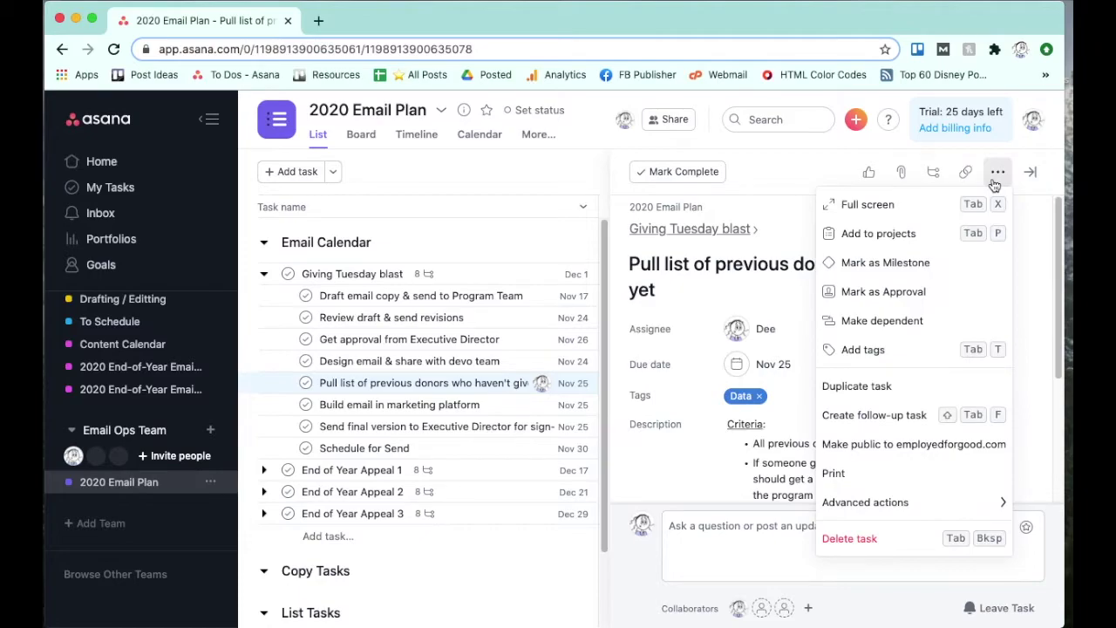
click(867, 234)
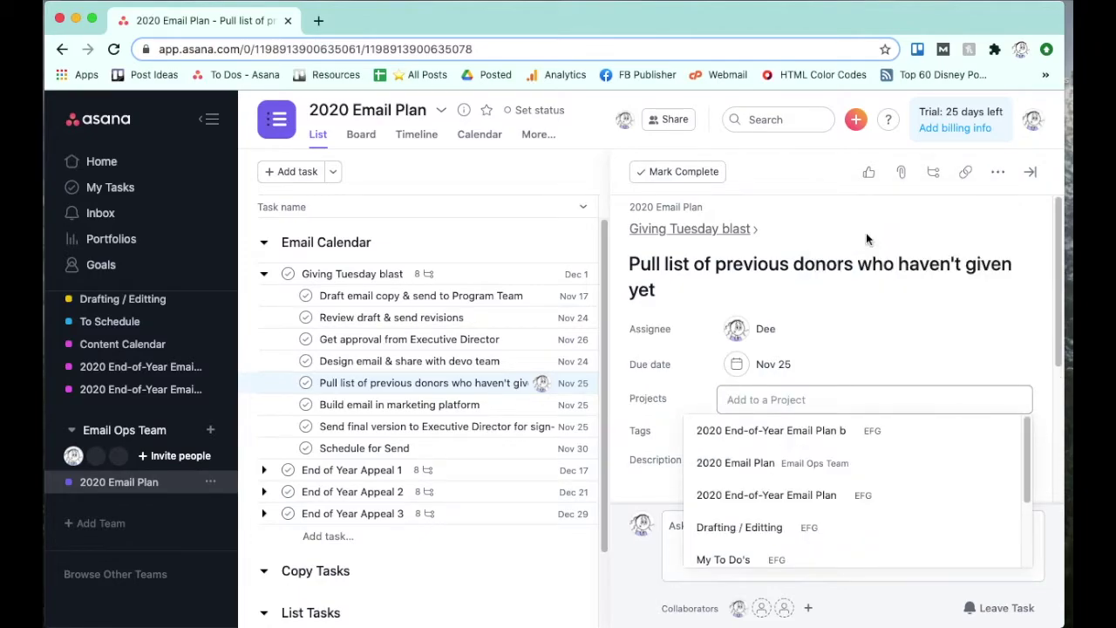
click(849, 474)
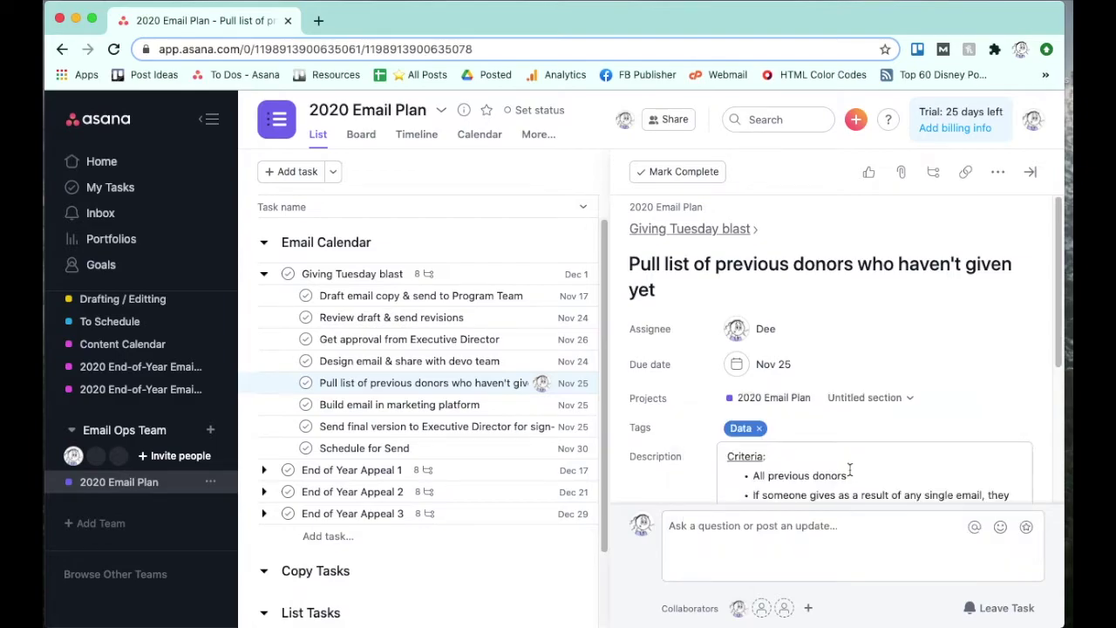
click(910, 403)
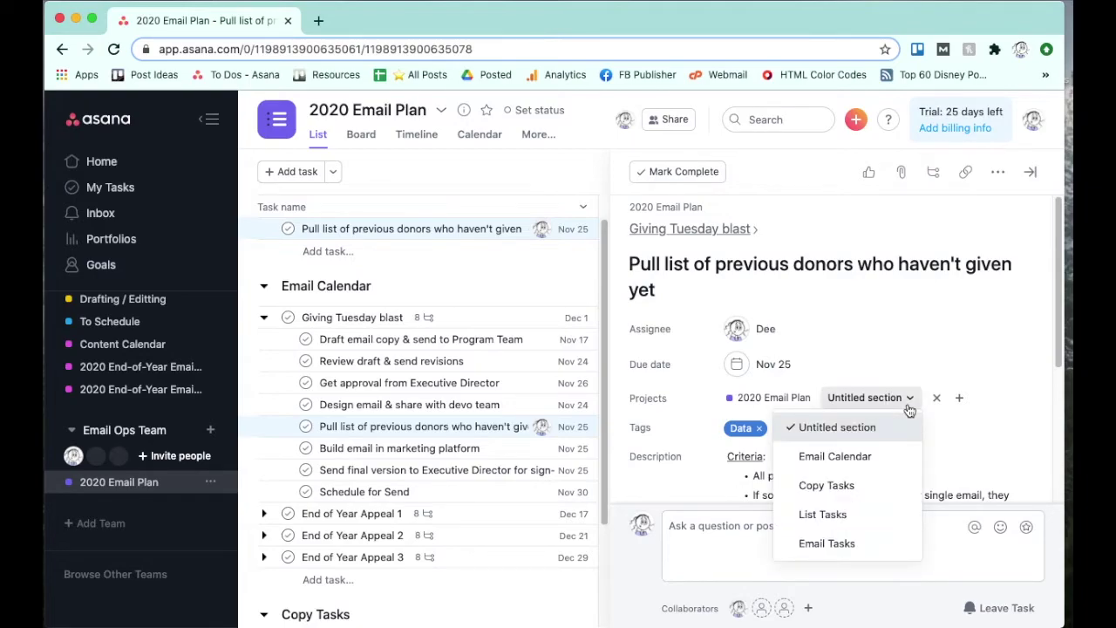
click(864, 514)
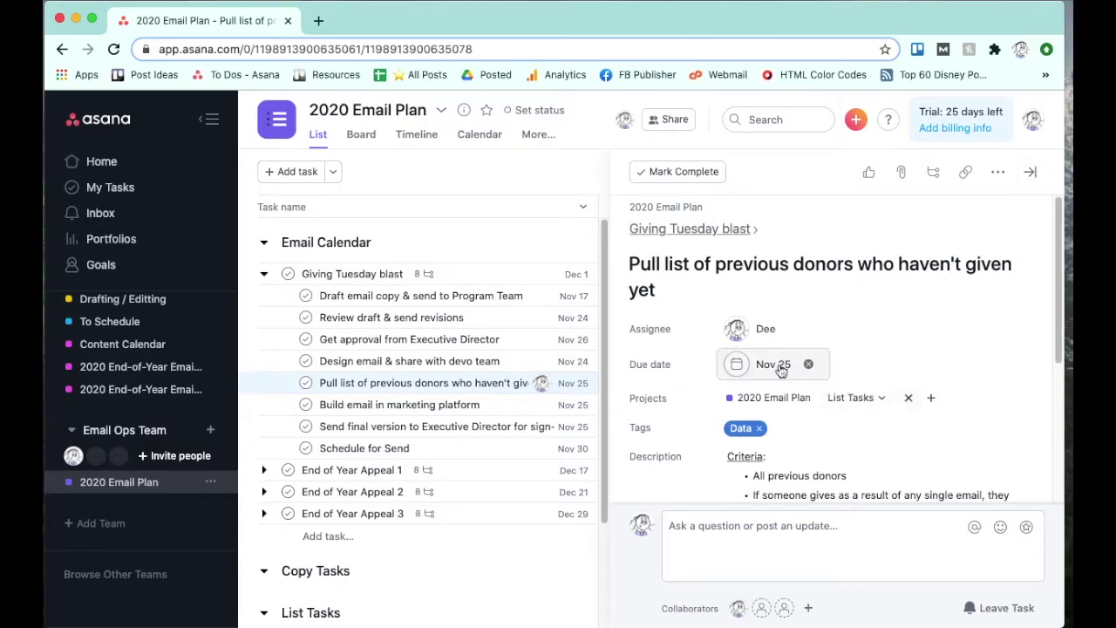
click(1030, 172)
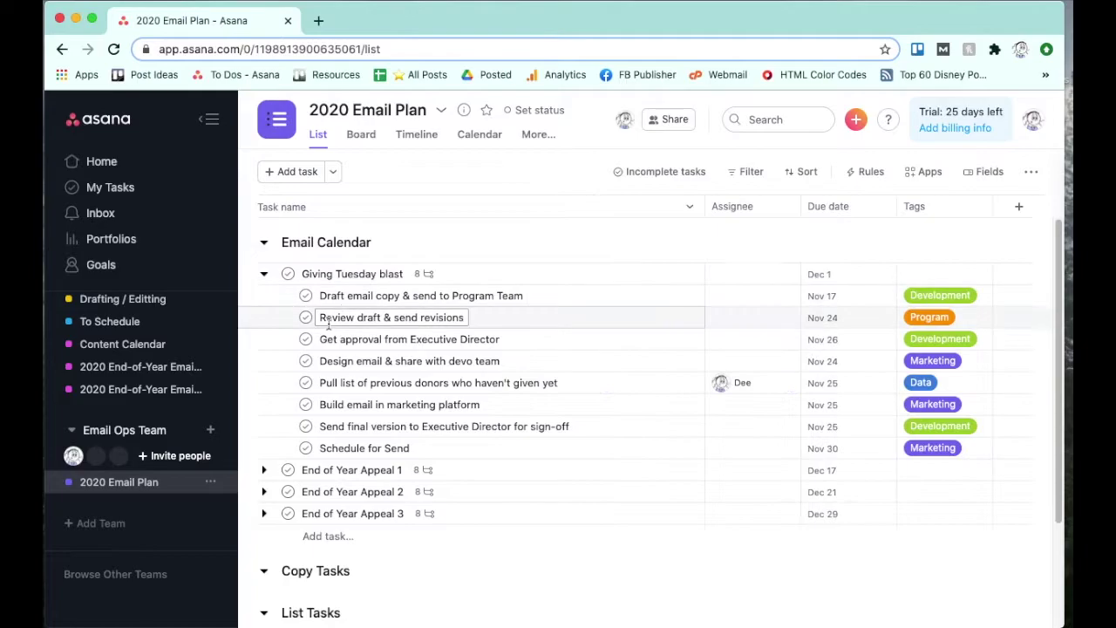
Check the donor-list subtask's entry under List Tasks, and set the project list to show all tasks.
scroll(454, 288, down, 3)
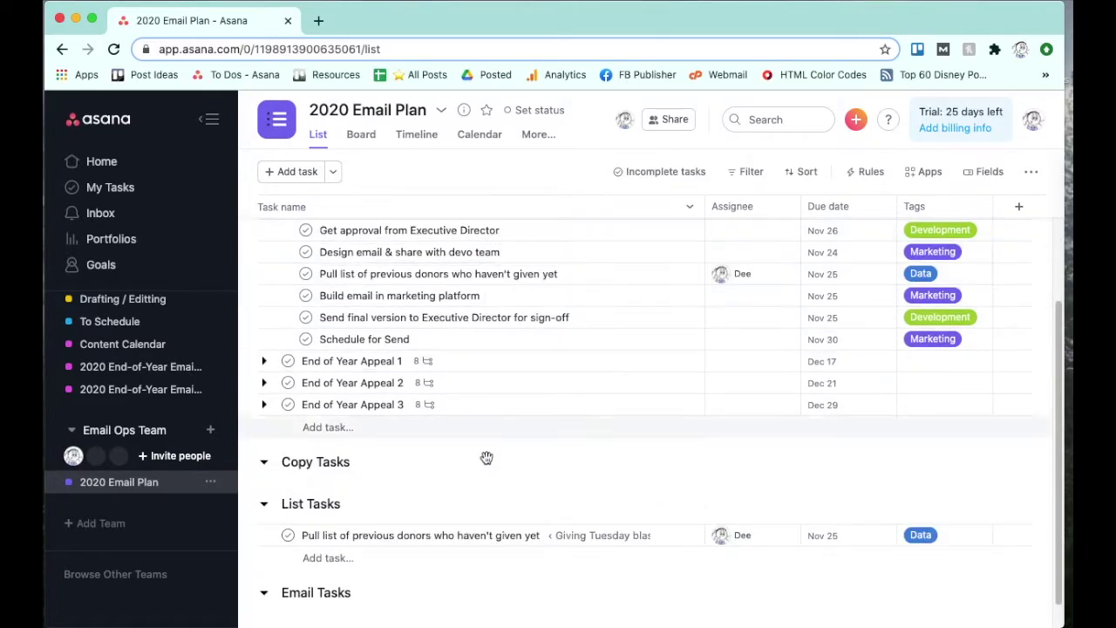
scroll(488, 471, down, 1)
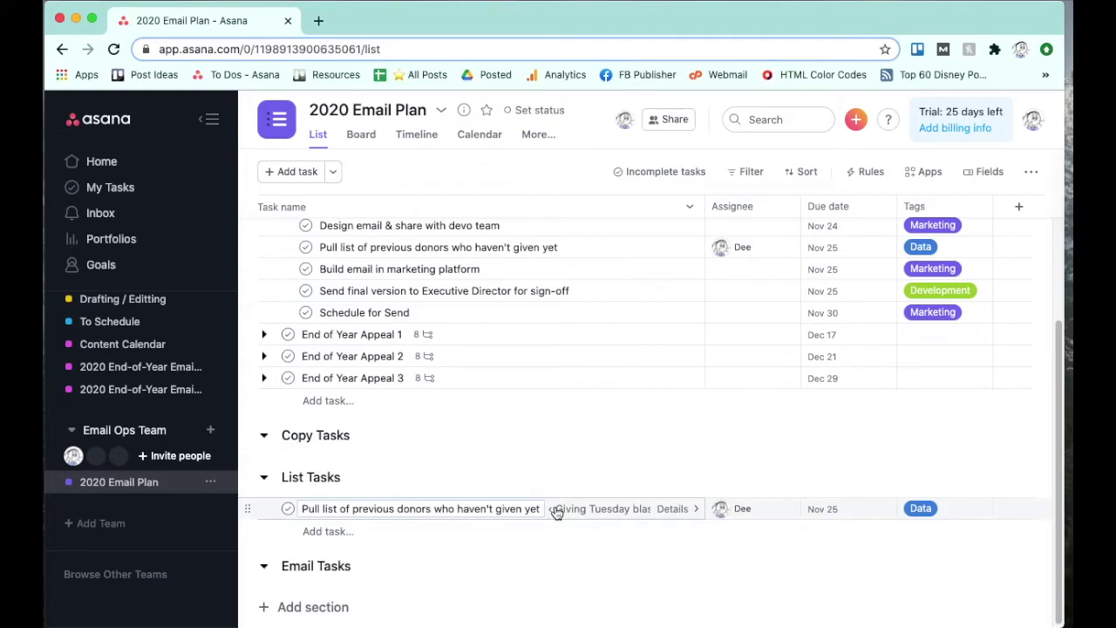
scroll(556, 513, up, 3)
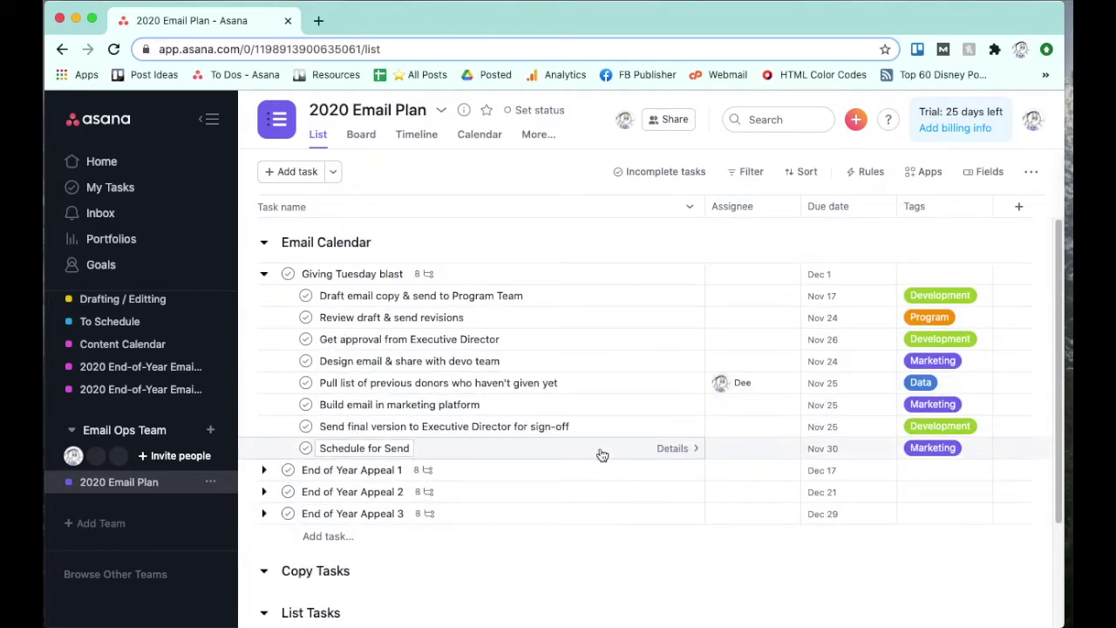
scroll(601, 449, down, 2)
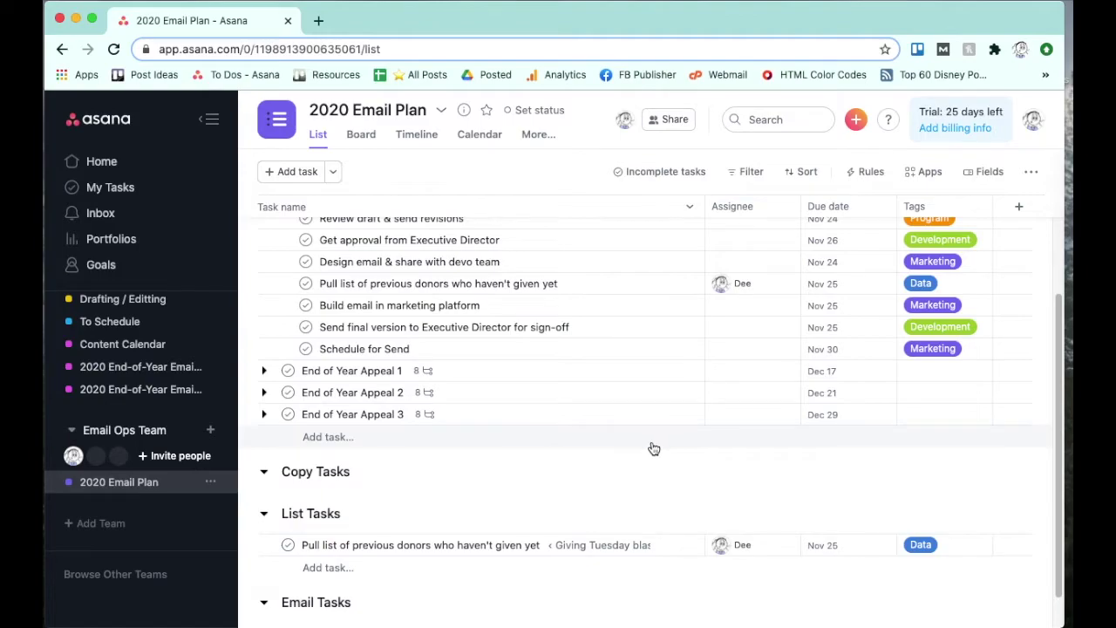
scroll(654, 448, up, 1)
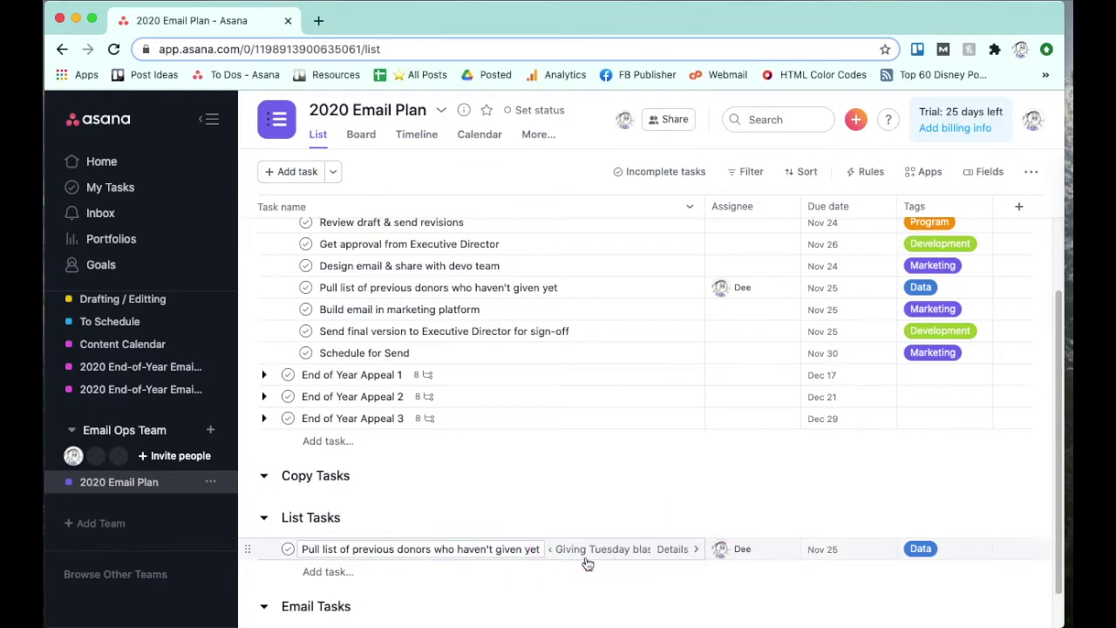
click(645, 171)
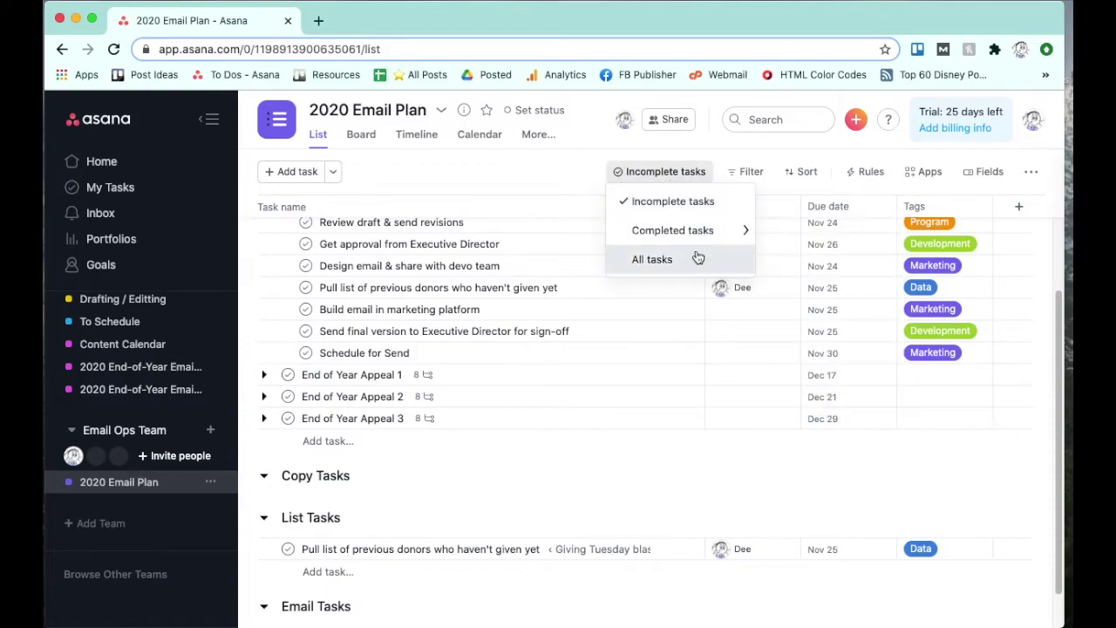
click(698, 259)
Mark the Giving Tuesday blast's donor-list subtask complete, and set it back to incomplete.
click(263, 276)
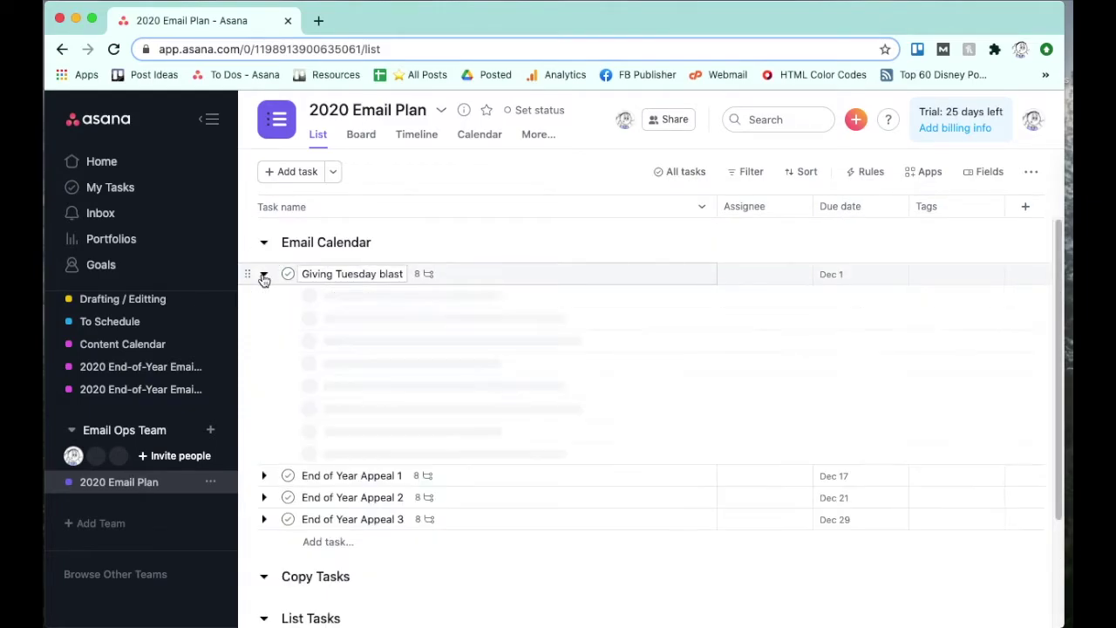
scroll(274, 314, down, 2)
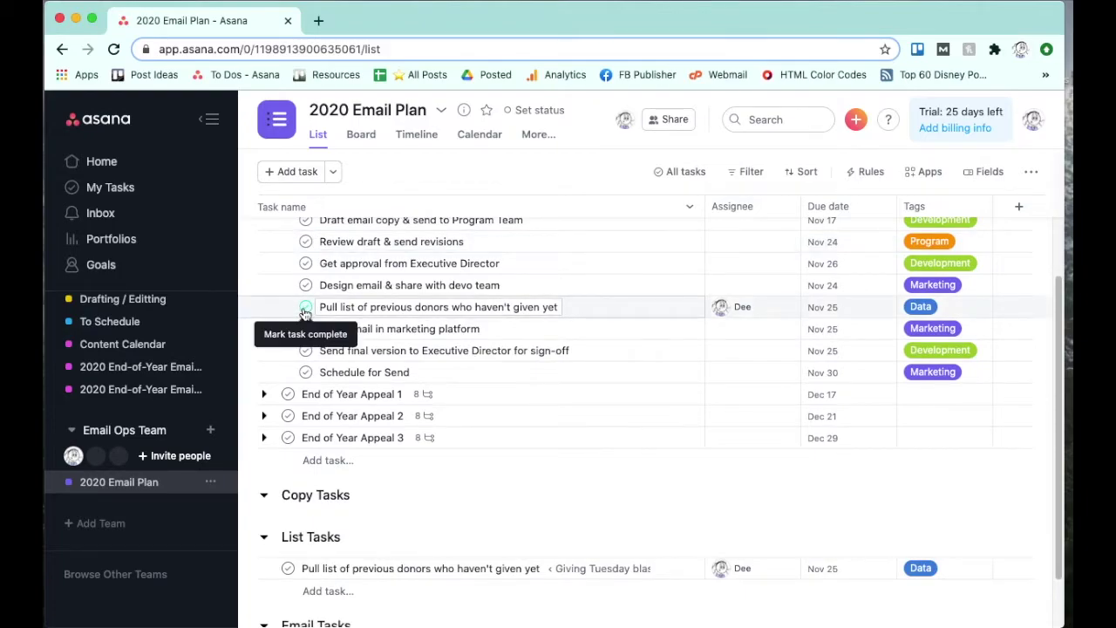
click(305, 309)
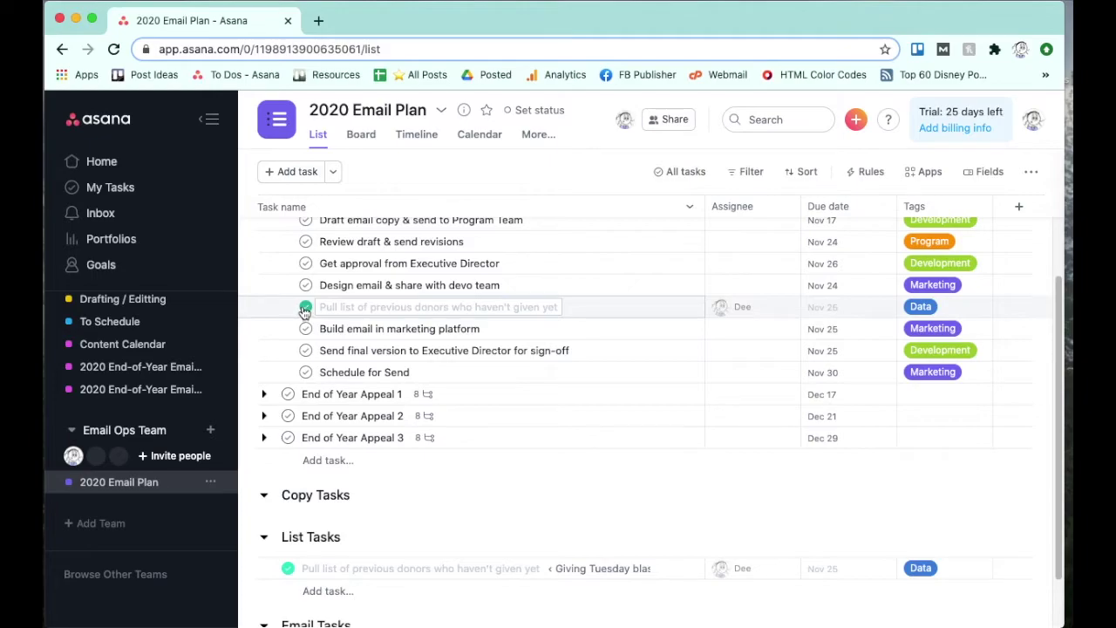
click(306, 309)
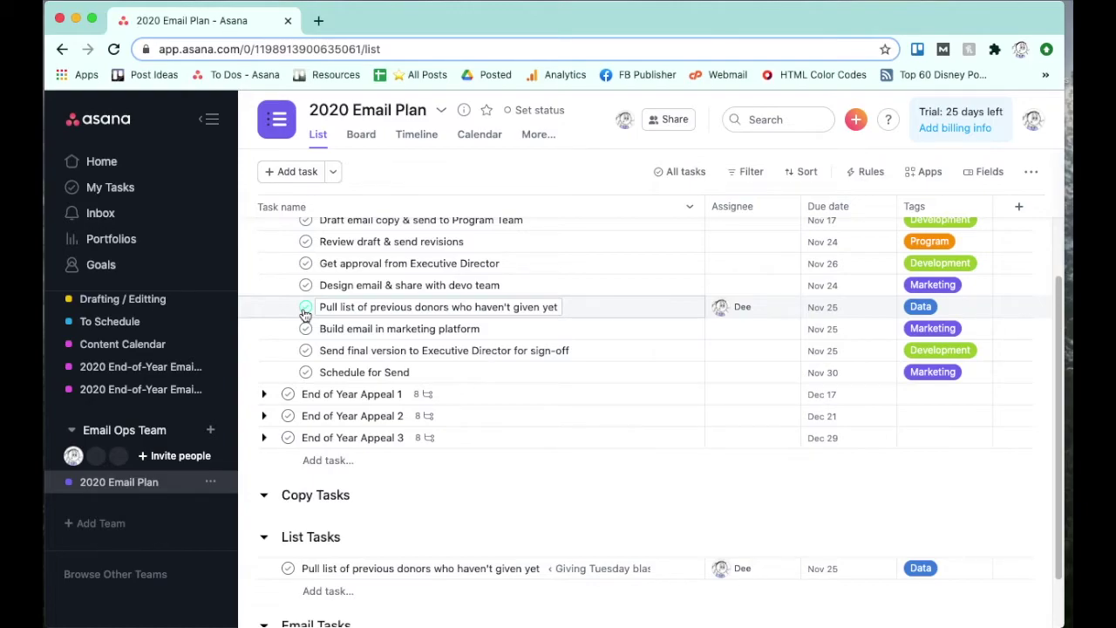
Collapse the Giving Tuesday blast and expand the subtasks of End of Year Appeals 1, 2 and 3.
scroll(279, 279, up, 2)
click(264, 240)
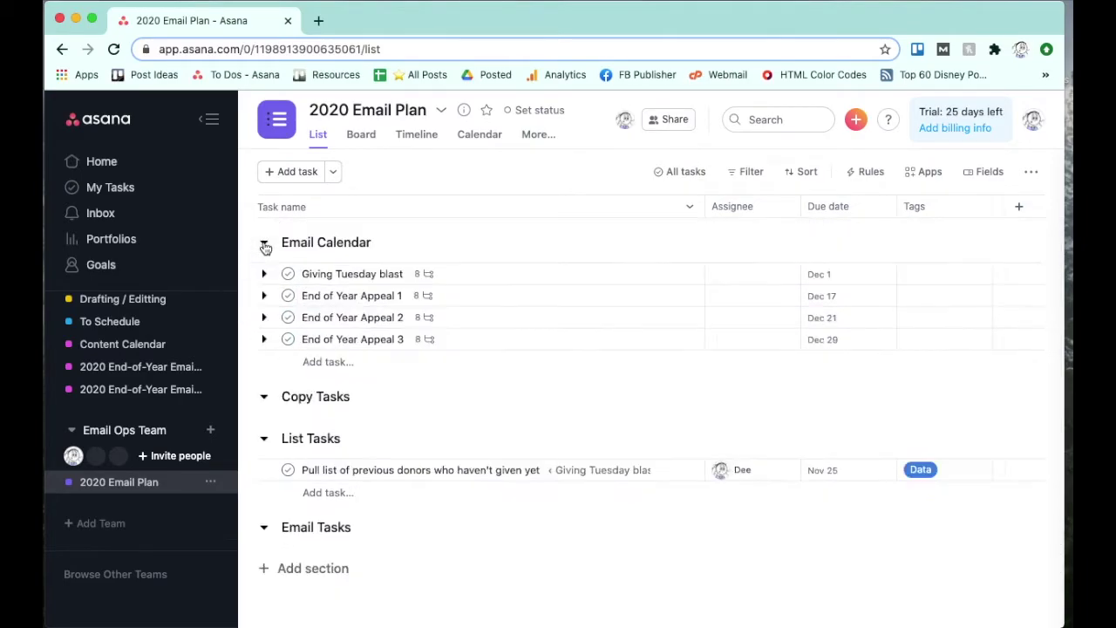
click(264, 297)
scroll(269, 314, down, 2)
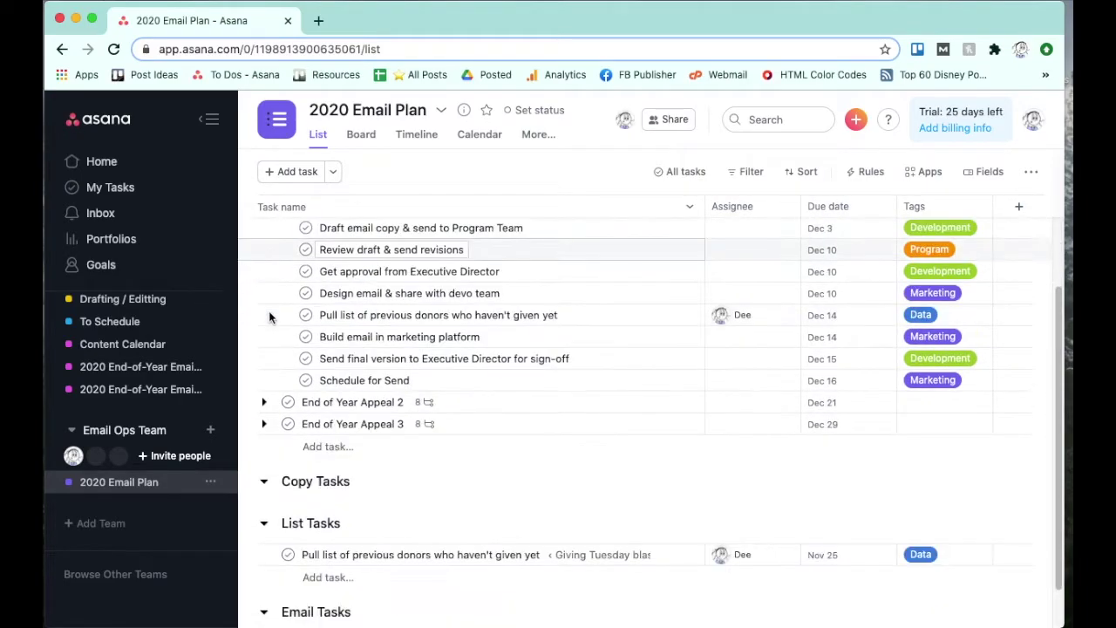
click(263, 402)
scroll(252, 459, down, 1)
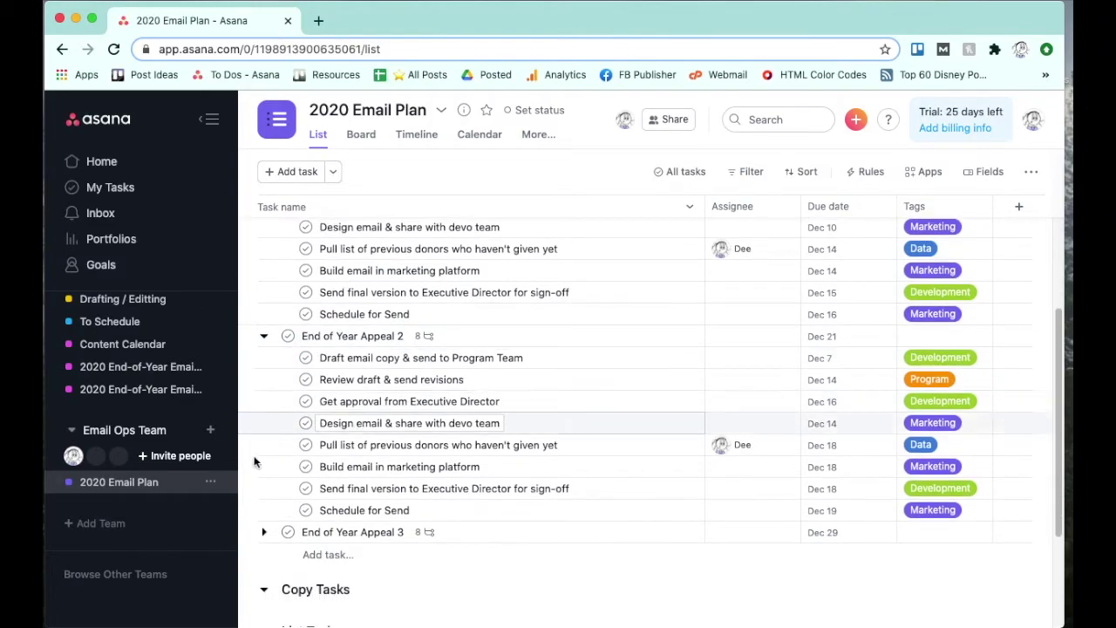
click(264, 532)
scroll(325, 480, up, 1)
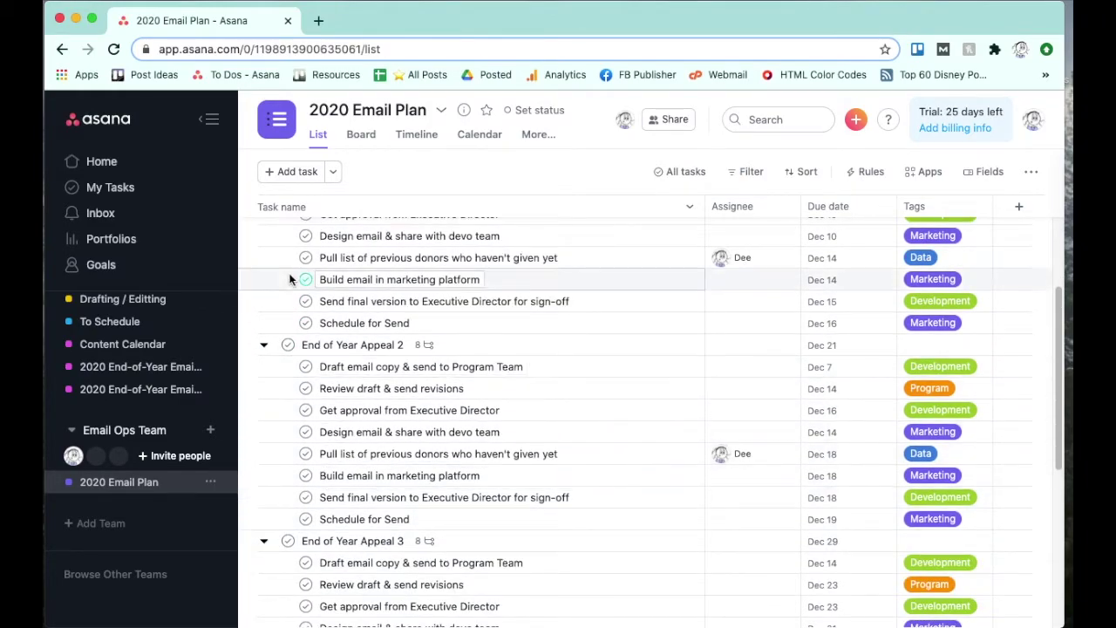
Add the donor-list subtasks of all three End of Year Appeals together to the 2020 Email Plan project, in the List Tasks section.
click(269, 261)
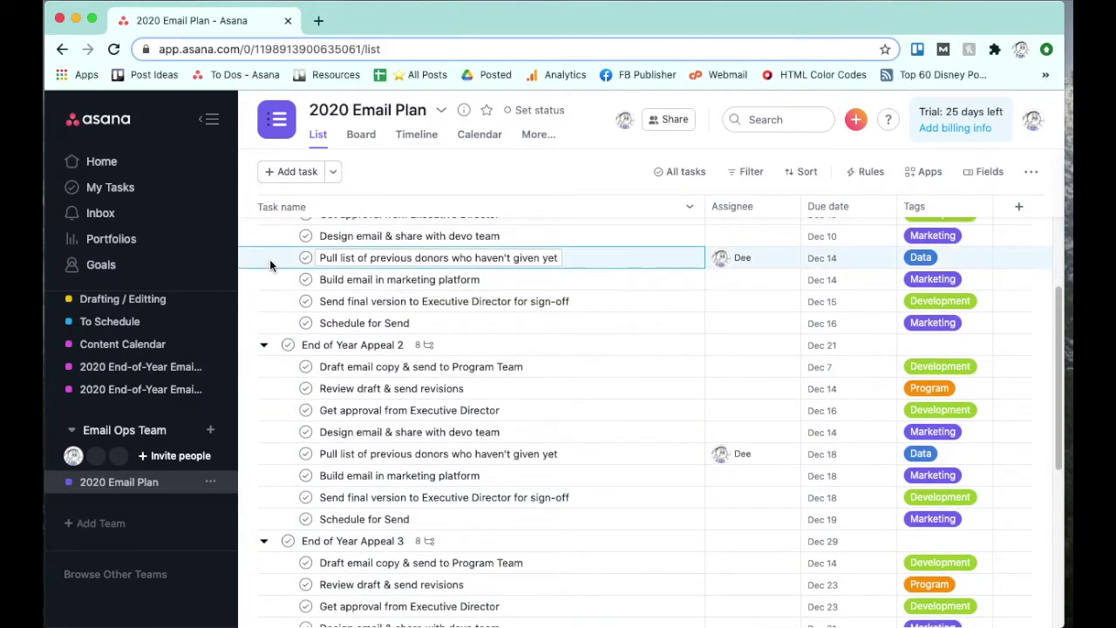
super+click(272, 455)
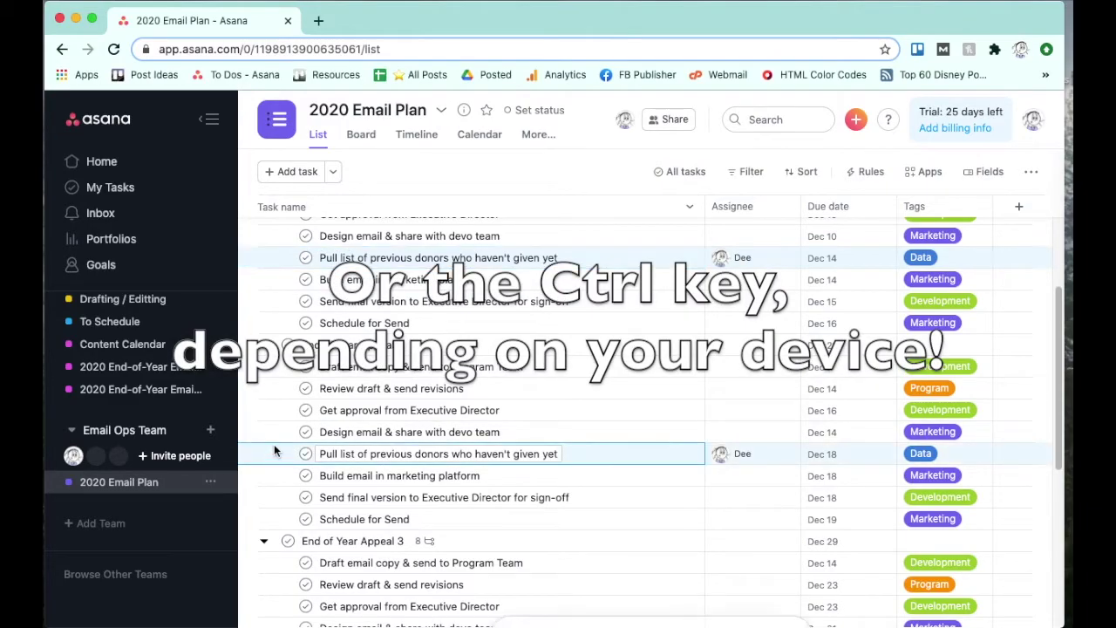
scroll(278, 443, down, 2)
scroll(280, 436, down, 2)
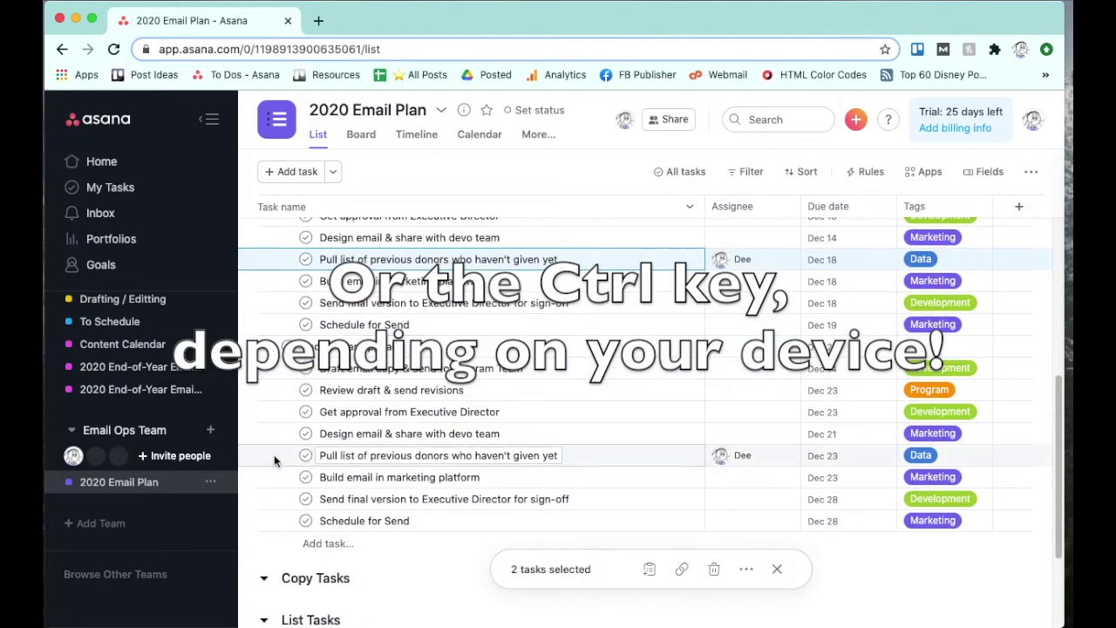
super+click(273, 454)
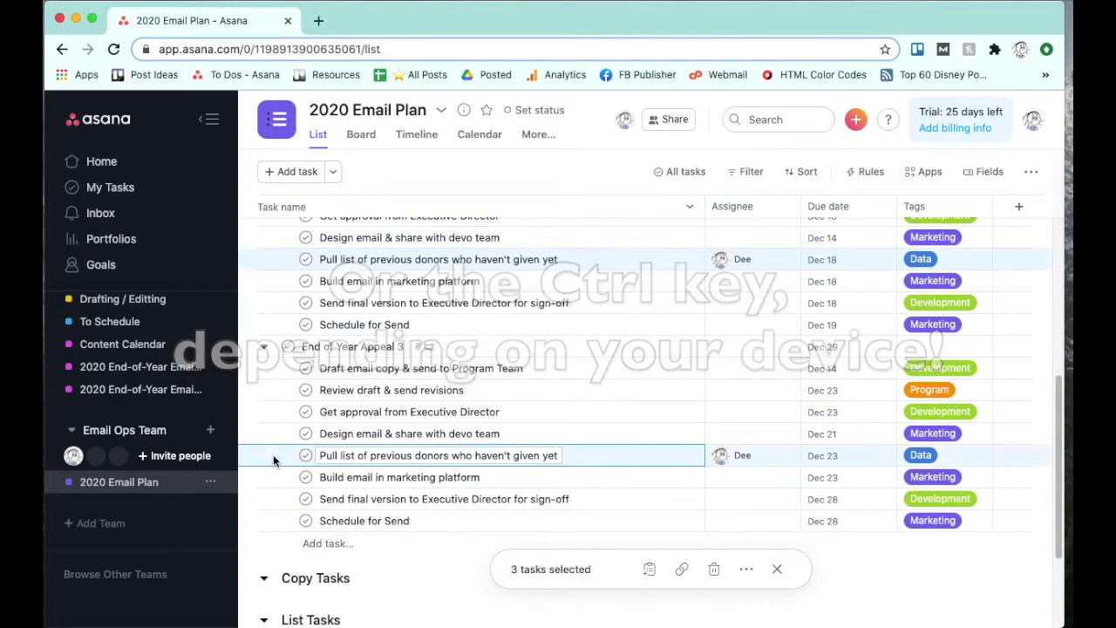
click(650, 571)
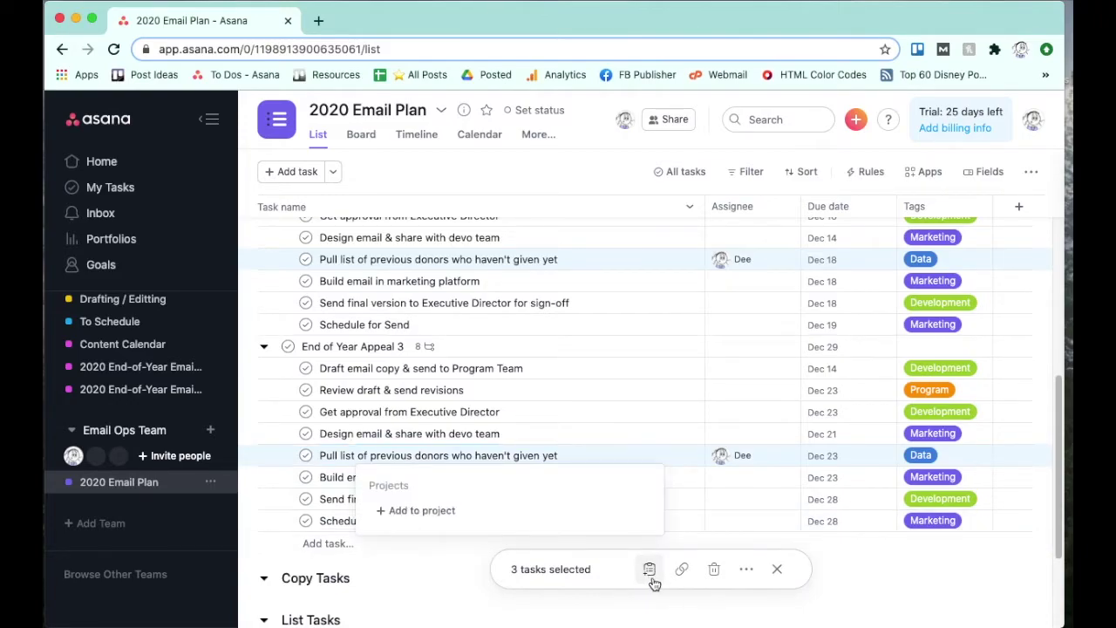
click(422, 511)
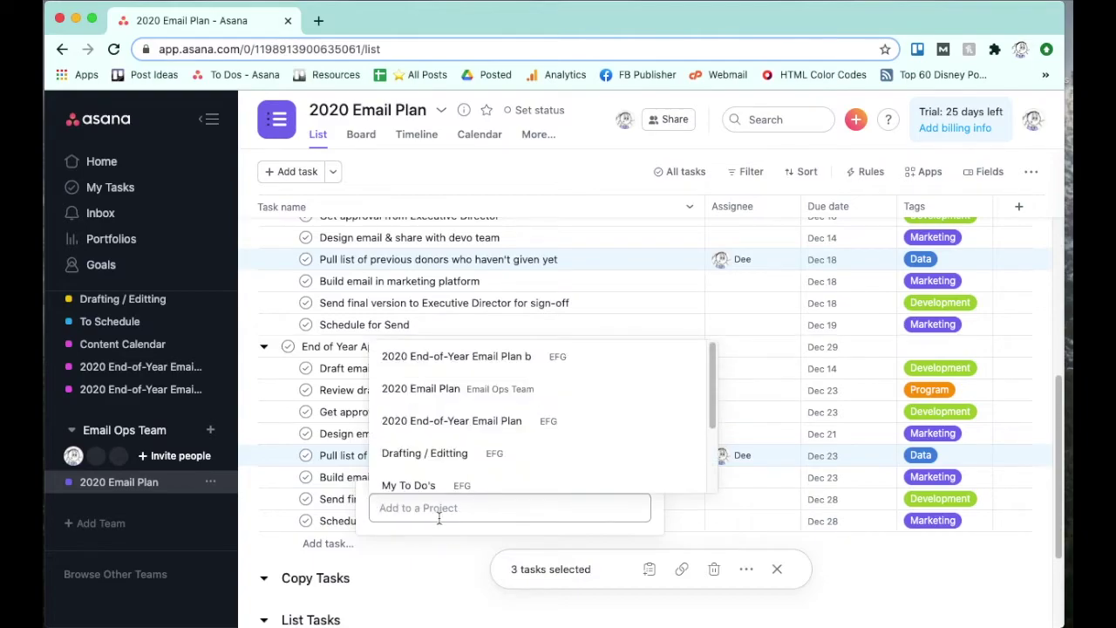
click(473, 390)
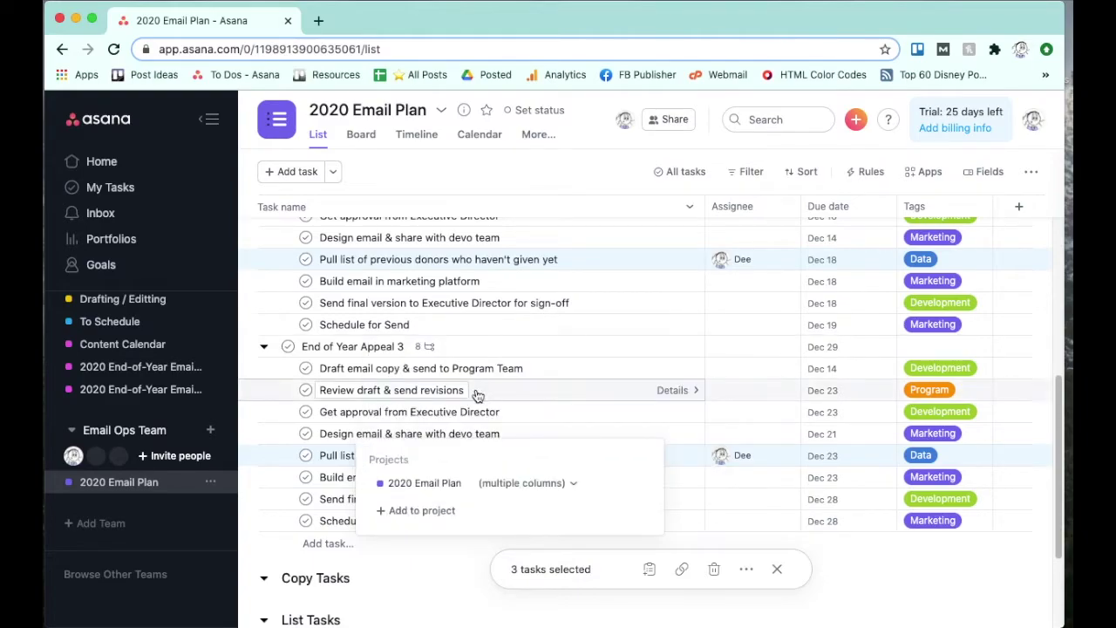
click(550, 494)
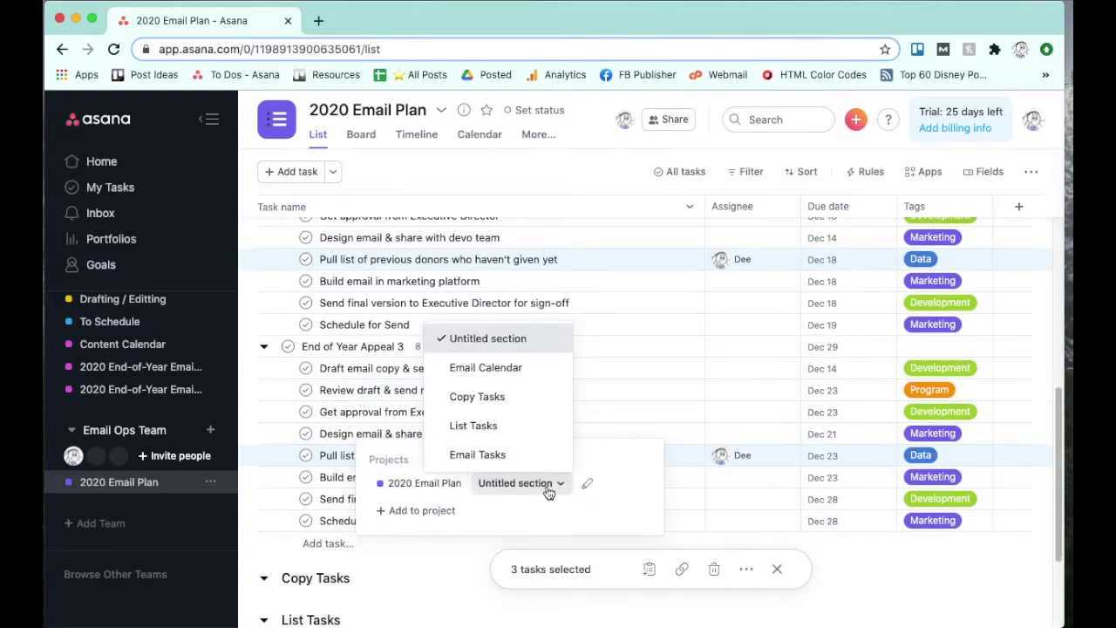
click(494, 425)
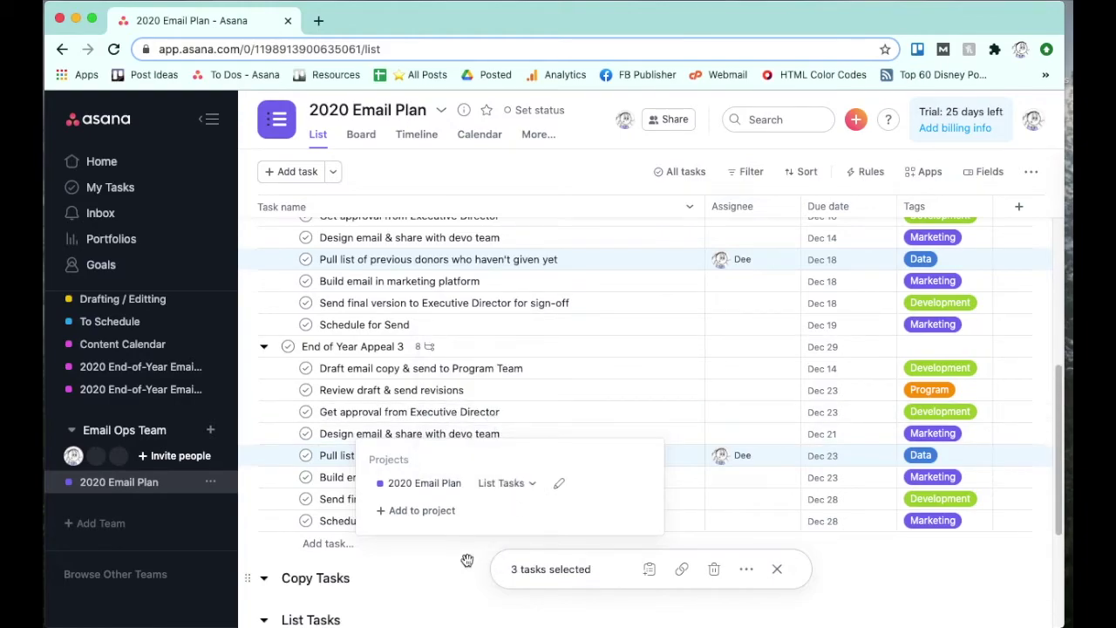
scroll(461, 487, down, 2)
scroll(461, 487, down, 4)
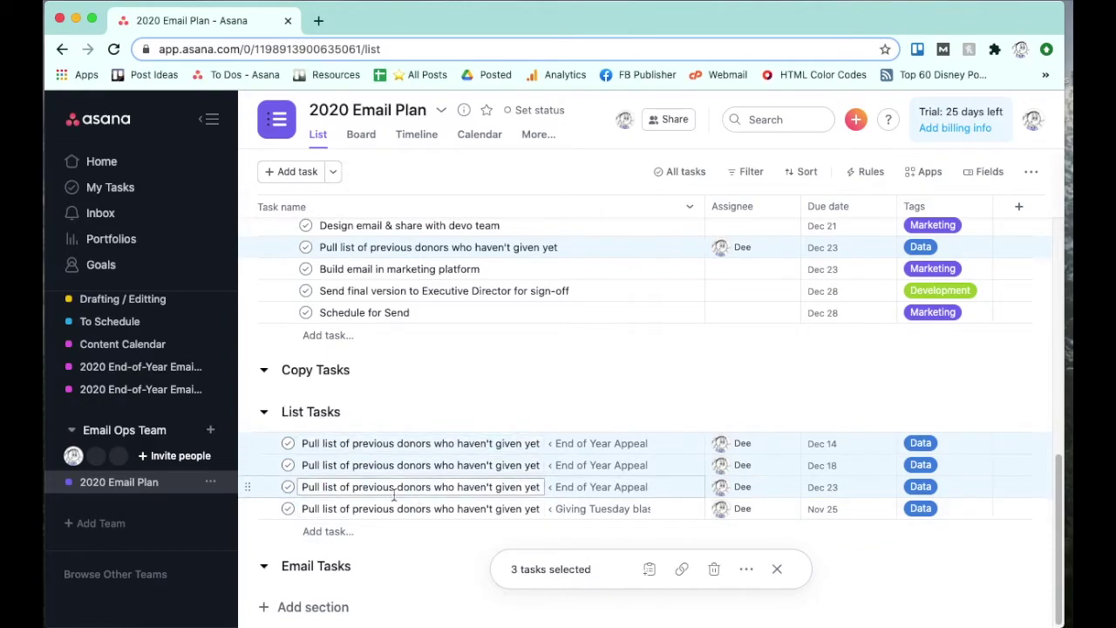
Add the draft, review and approval subtasks of all three End of Year Appeals together to the 2020 Email Plan project, in the Copy Tasks section.
scroll(397, 493, up, 10)
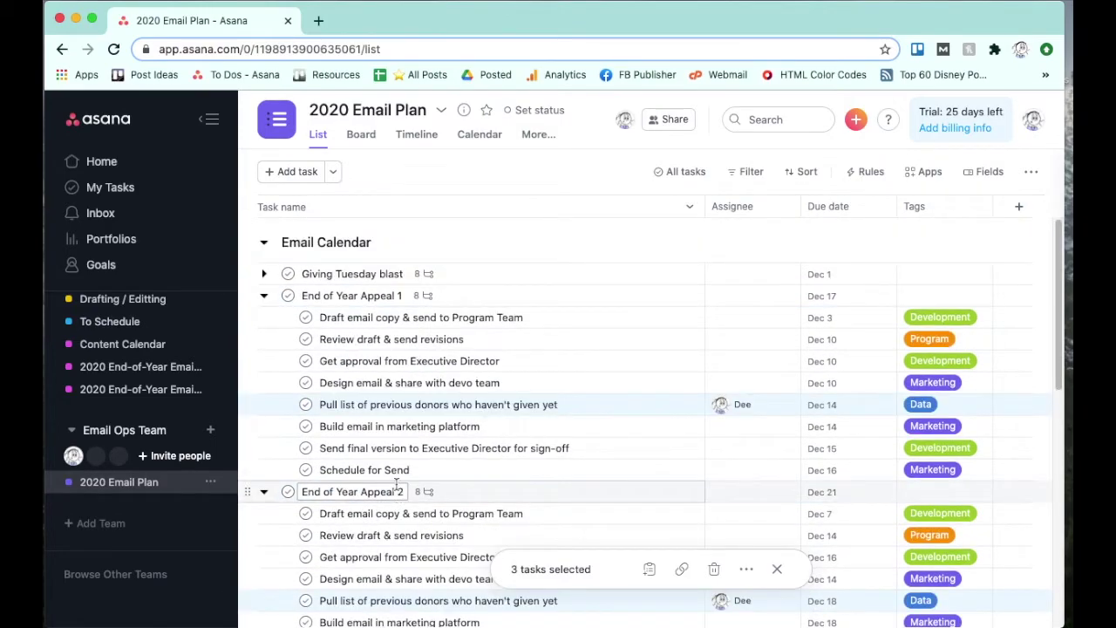
scroll(287, 297, down, 1)
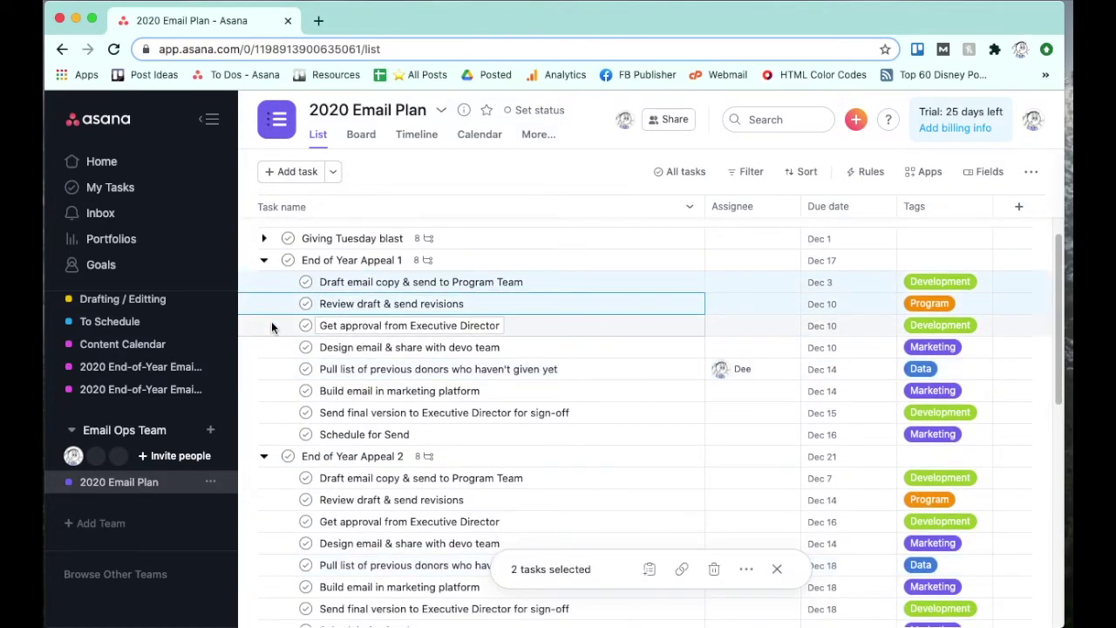
scroll(271, 323, down, 5)
super+click(268, 259)
super+click(269, 293)
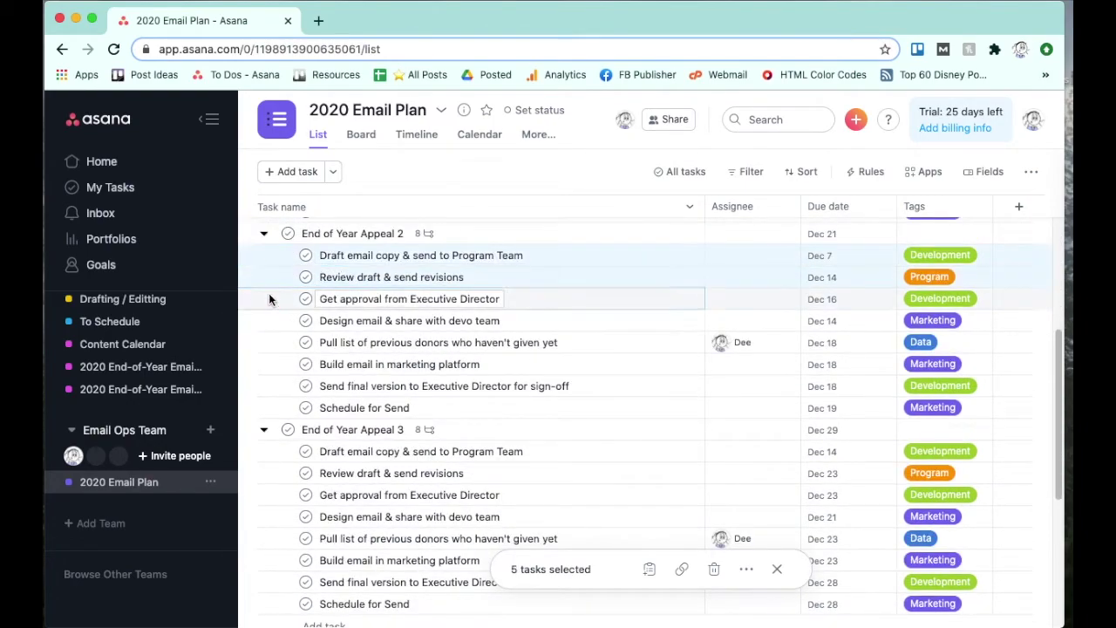
scroll(270, 305, down, 2)
super+click(274, 370)
super+click(273, 396)
super+click(274, 414)
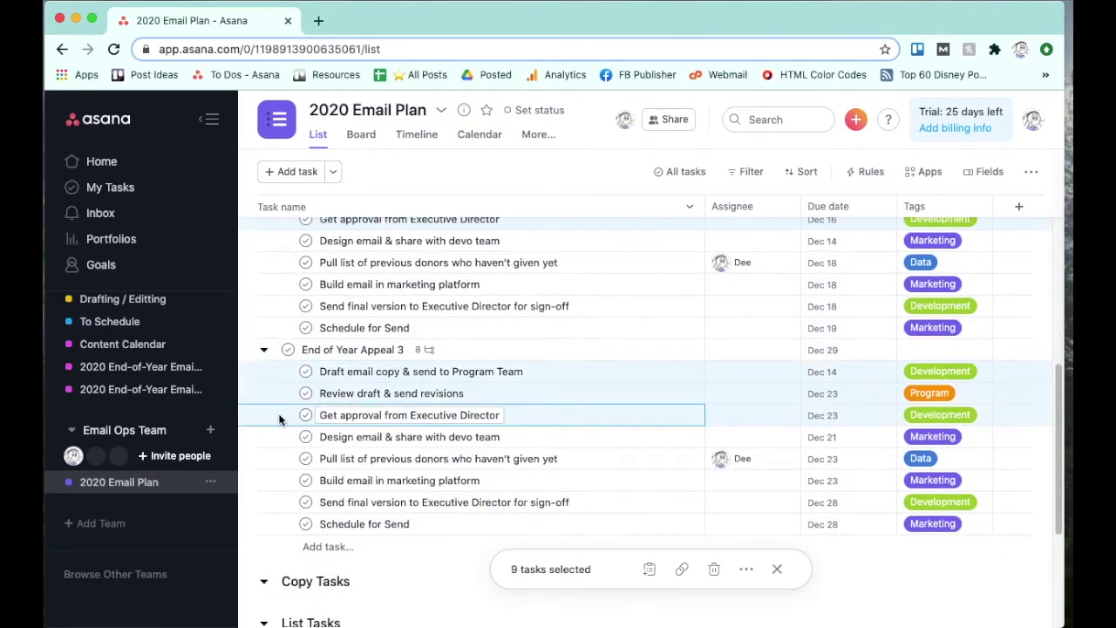
click(646, 568)
click(436, 510)
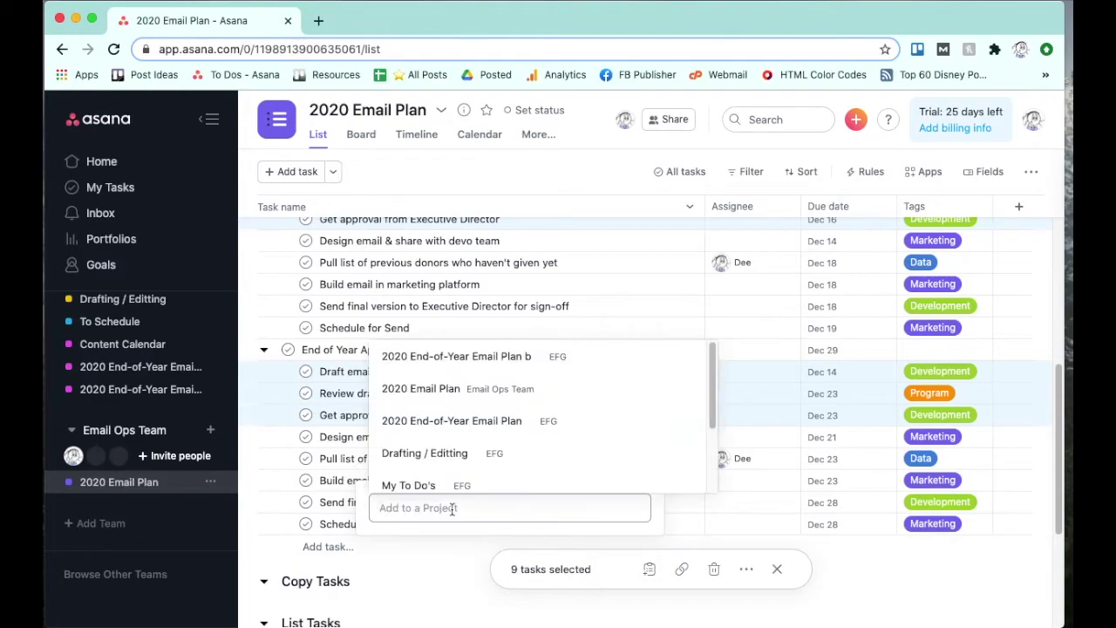
click(462, 387)
click(523, 483)
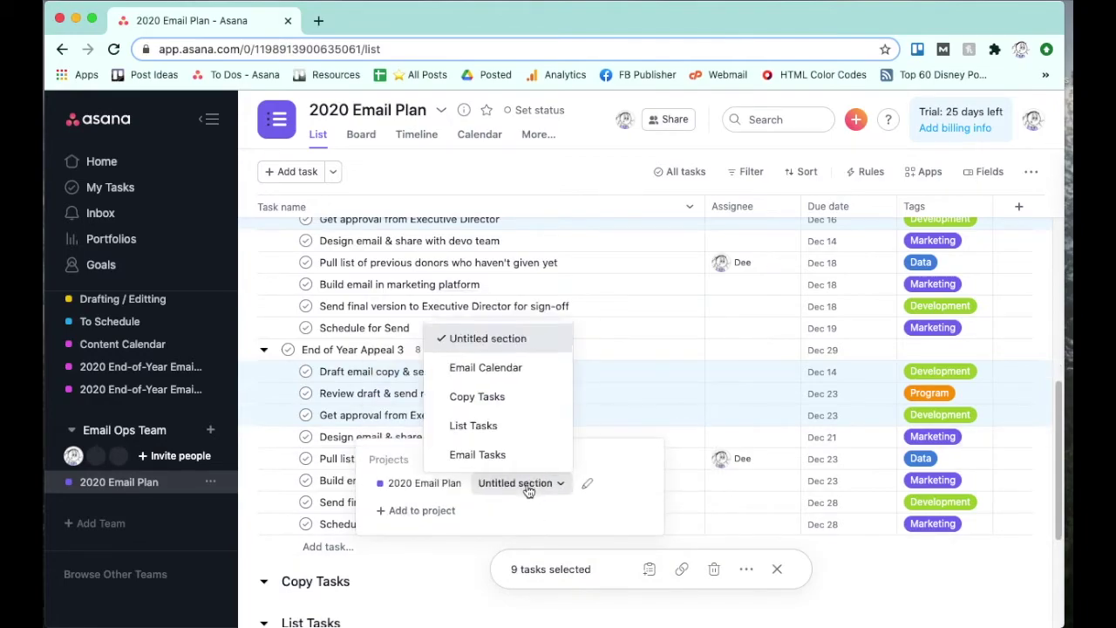
click(484, 395)
click(803, 532)
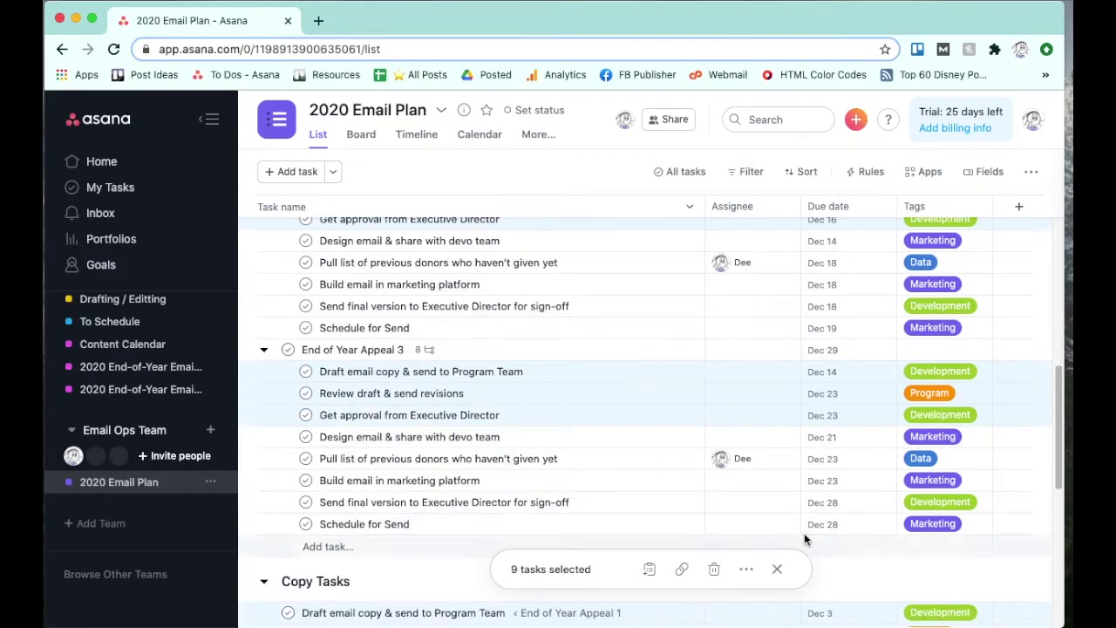
scroll(802, 534, down, 3)
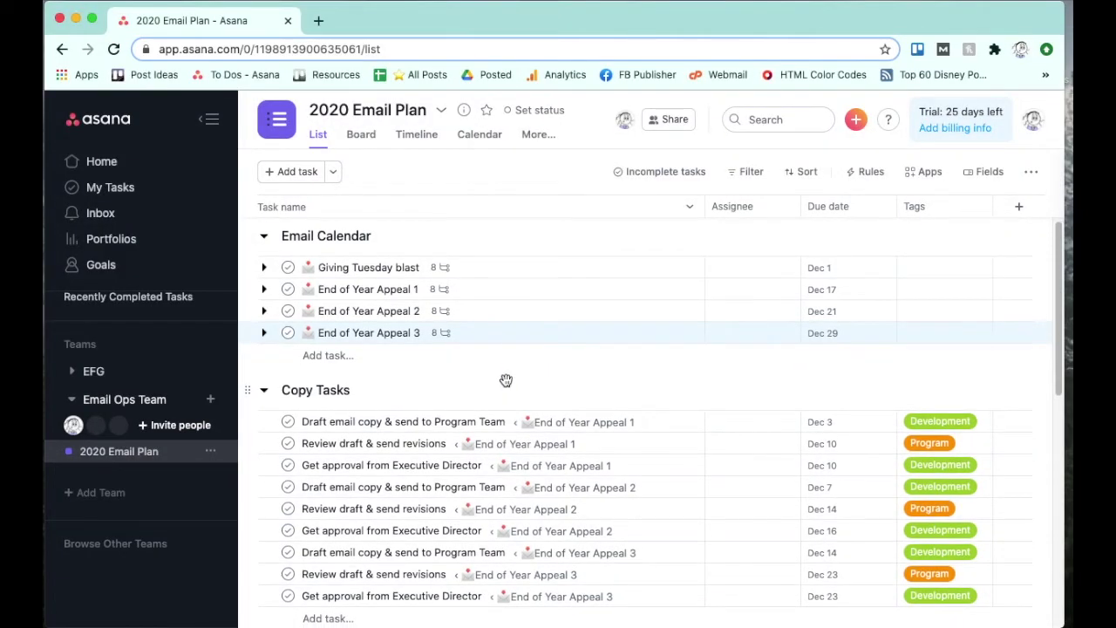
Look through the Copy, List and Email Tasks sections in the project list, and view the same sections as board columns.
scroll(506, 381, down, 1)
scroll(509, 386, down, 5)
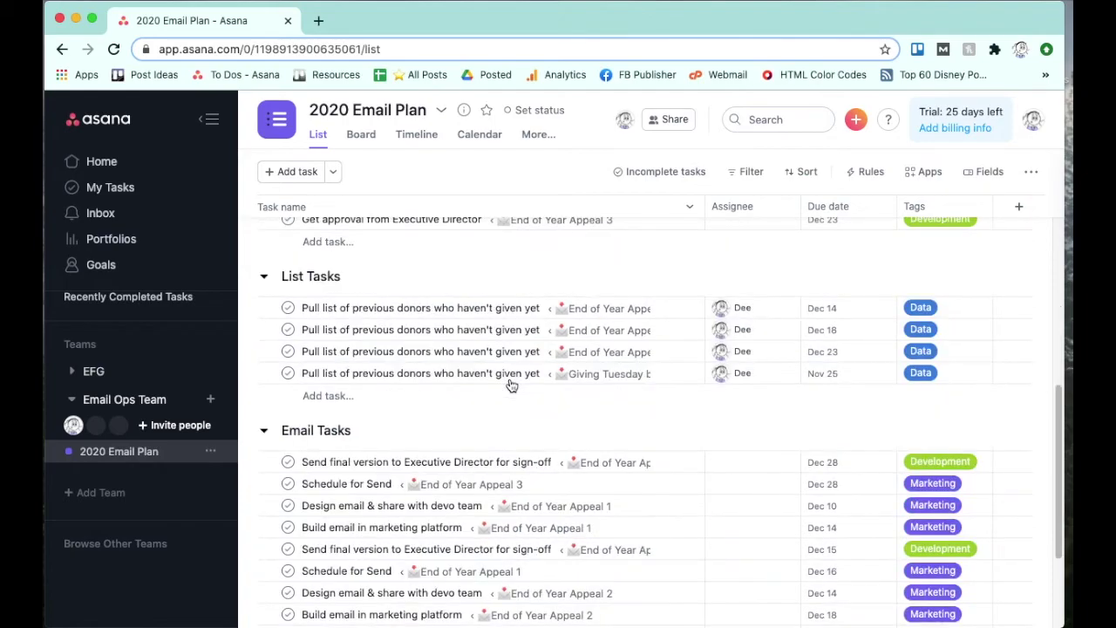
scroll(509, 381, down, 2)
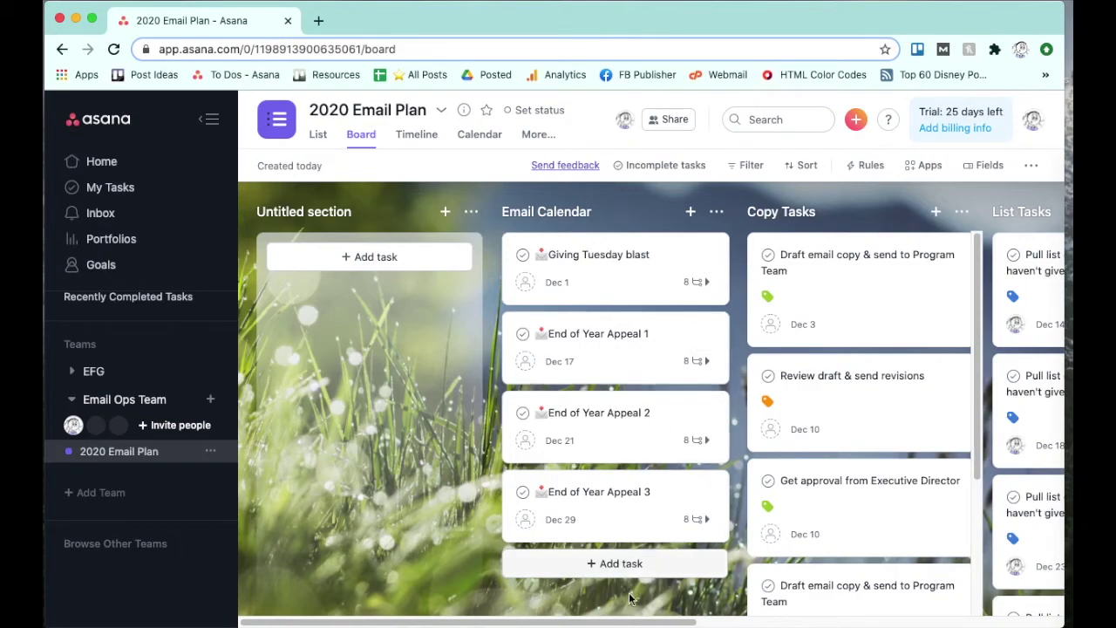
drag(632, 623, 715, 618)
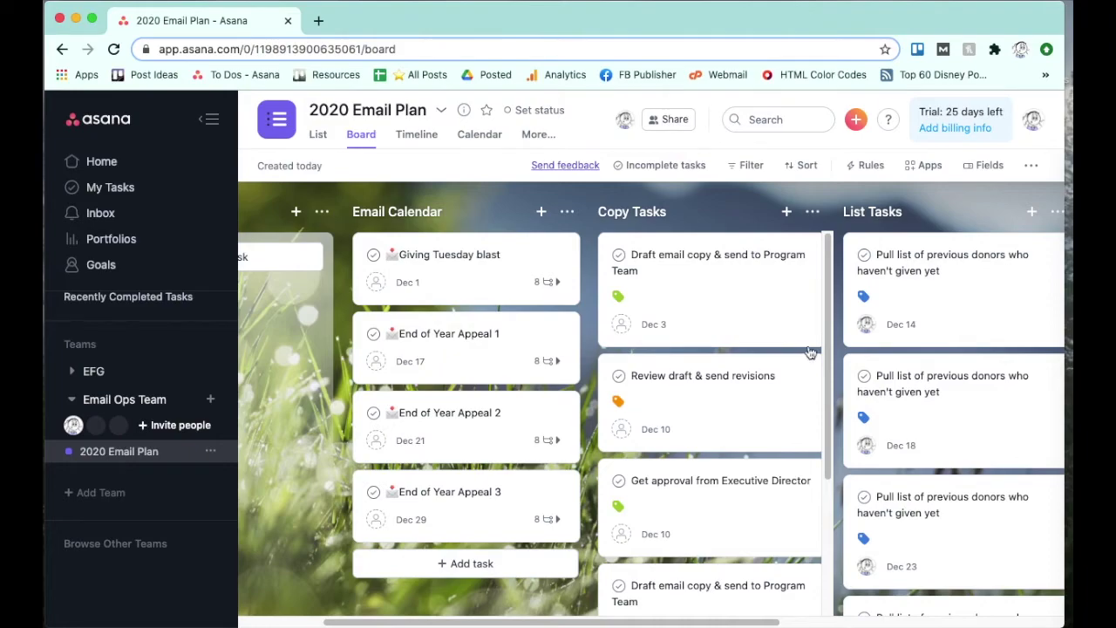
View the project as a calendar and look through the November and December 2020 tasks.
click(491, 145)
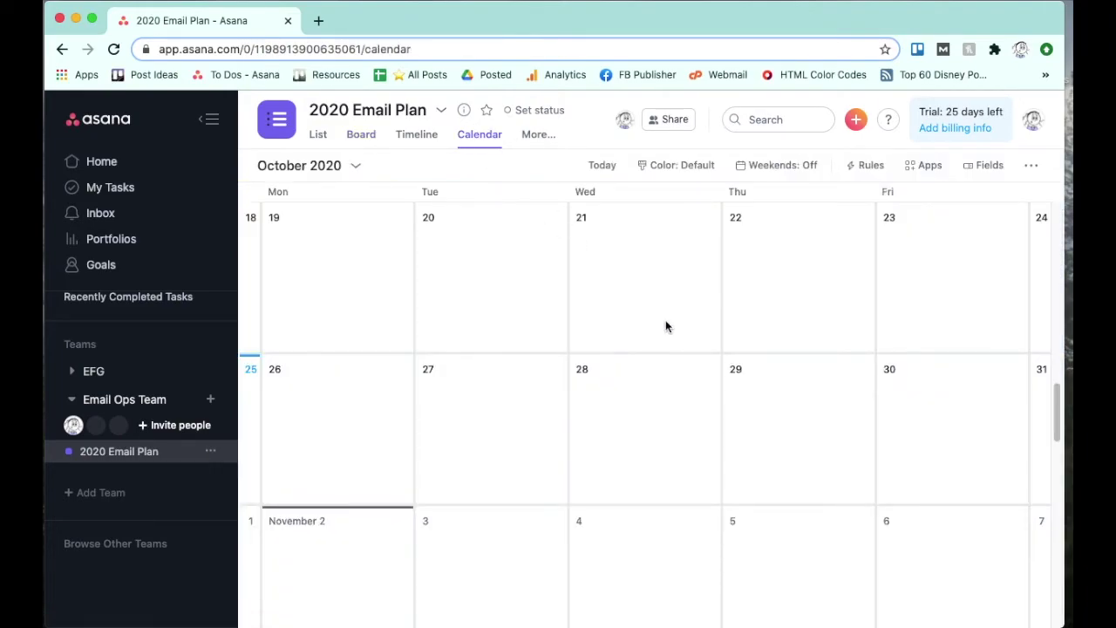
scroll(666, 326, down, 3)
scroll(662, 322, down, 5)
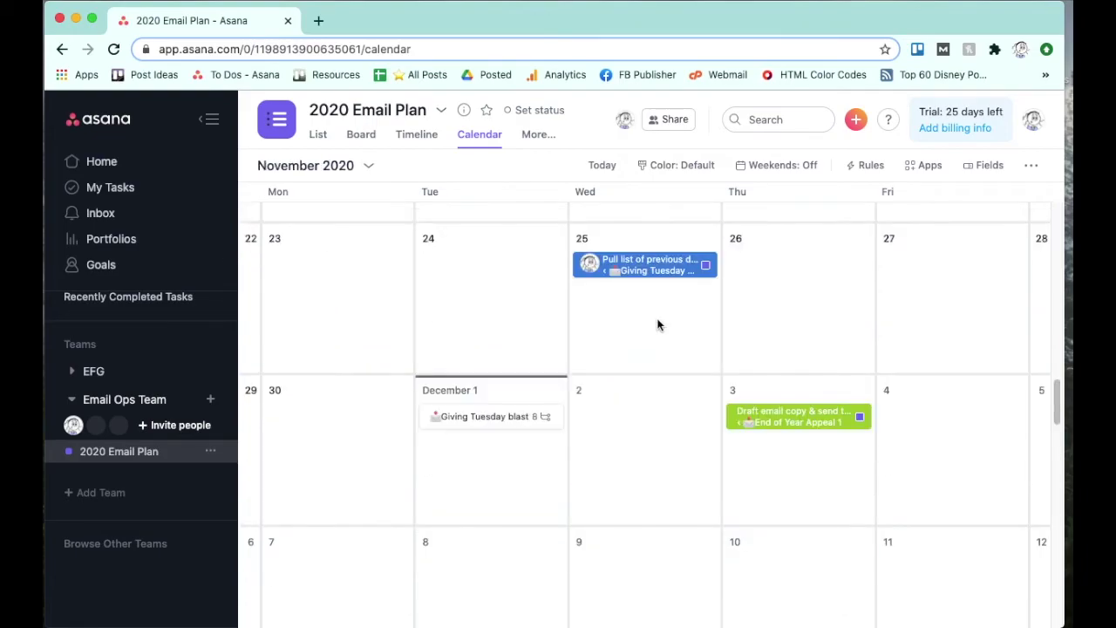
scroll(655, 322, down, 4)
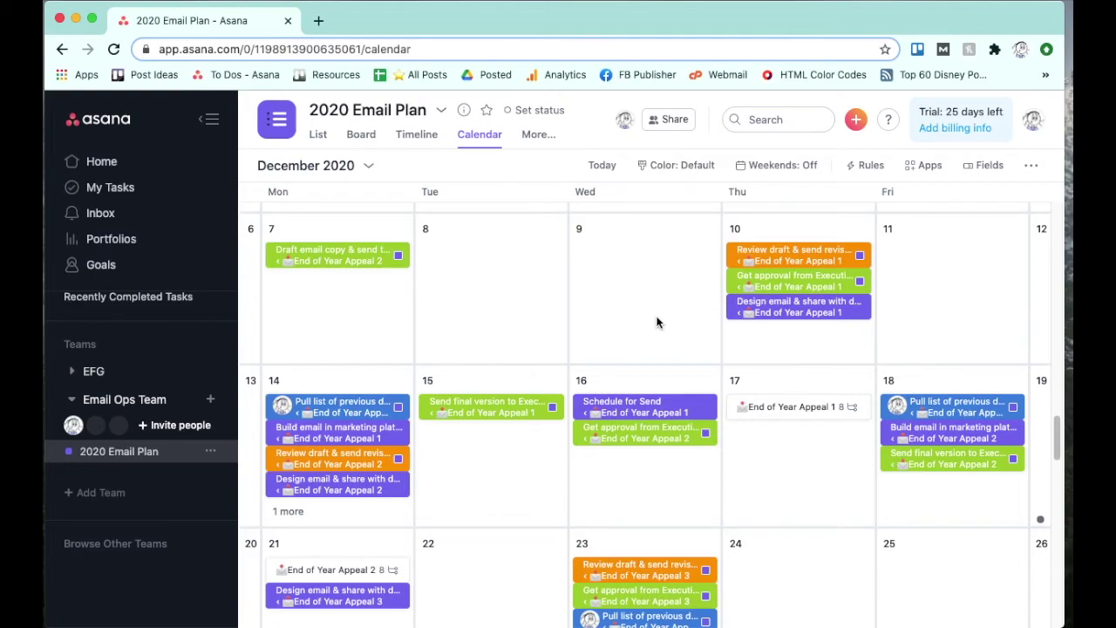
scroll(658, 322, down, 1)
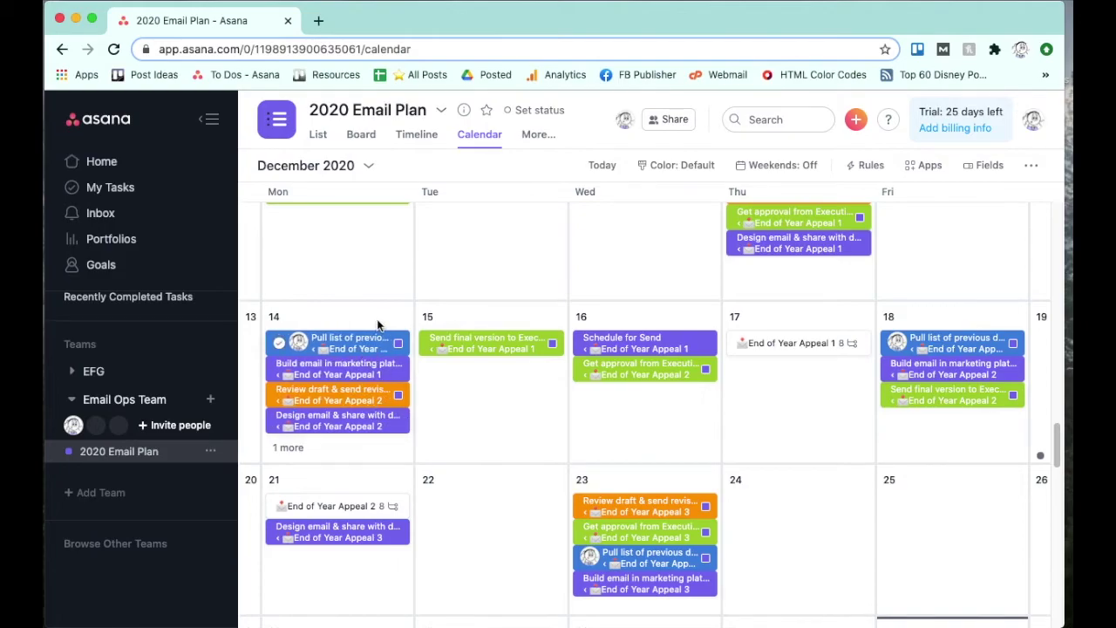
scroll(492, 445, up, 1)
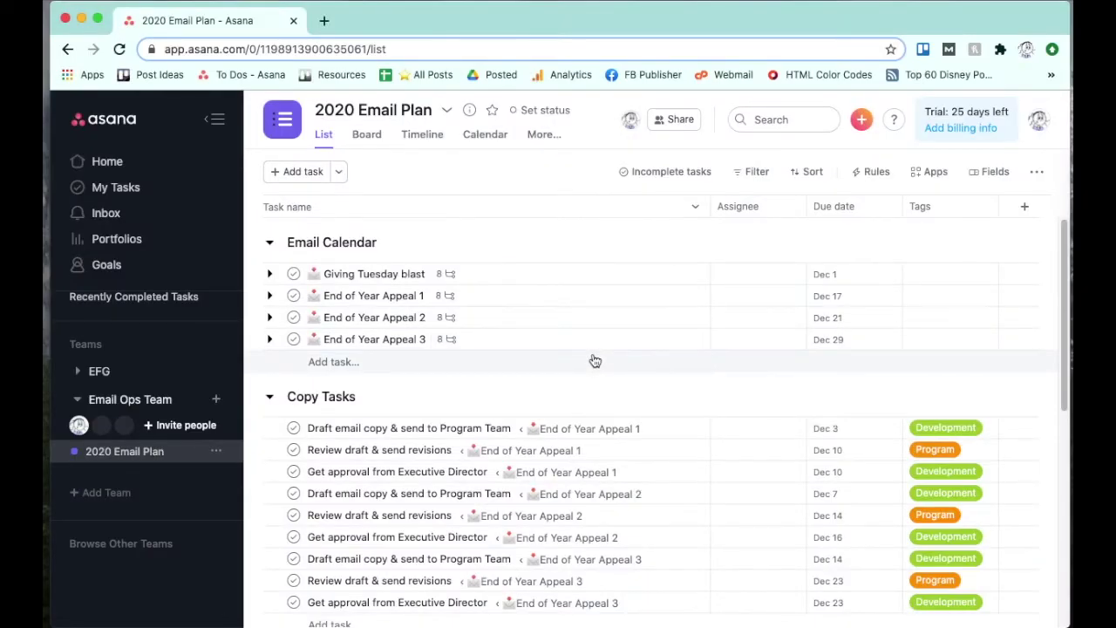
Filter the project list to just my tasks, and remove the filter.
scroll(594, 361, down, 3)
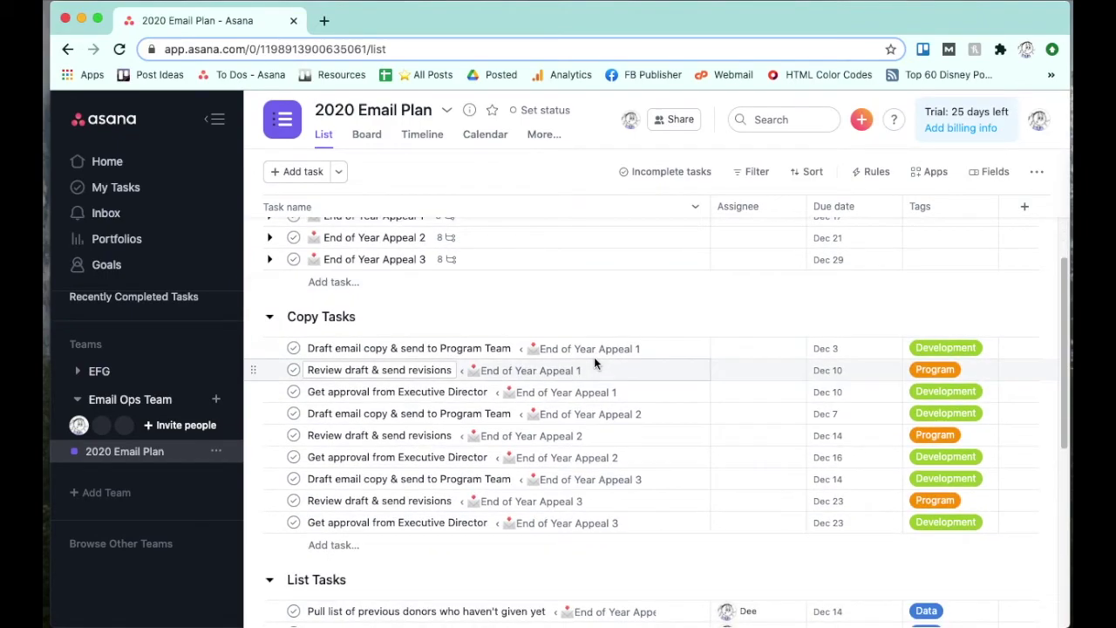
scroll(594, 364, up, 3)
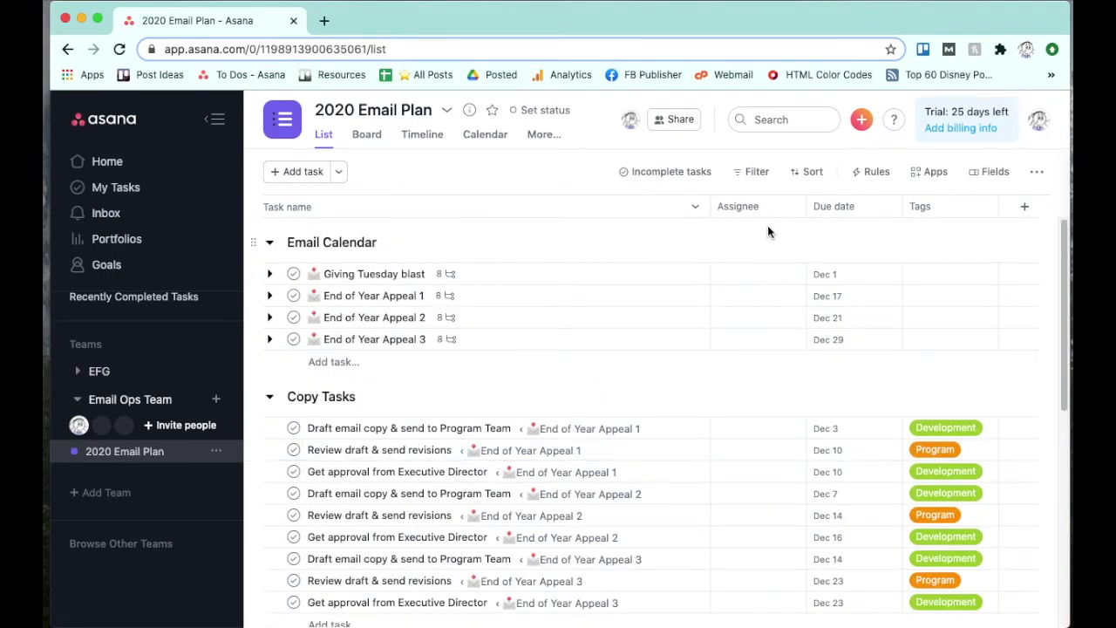
click(754, 173)
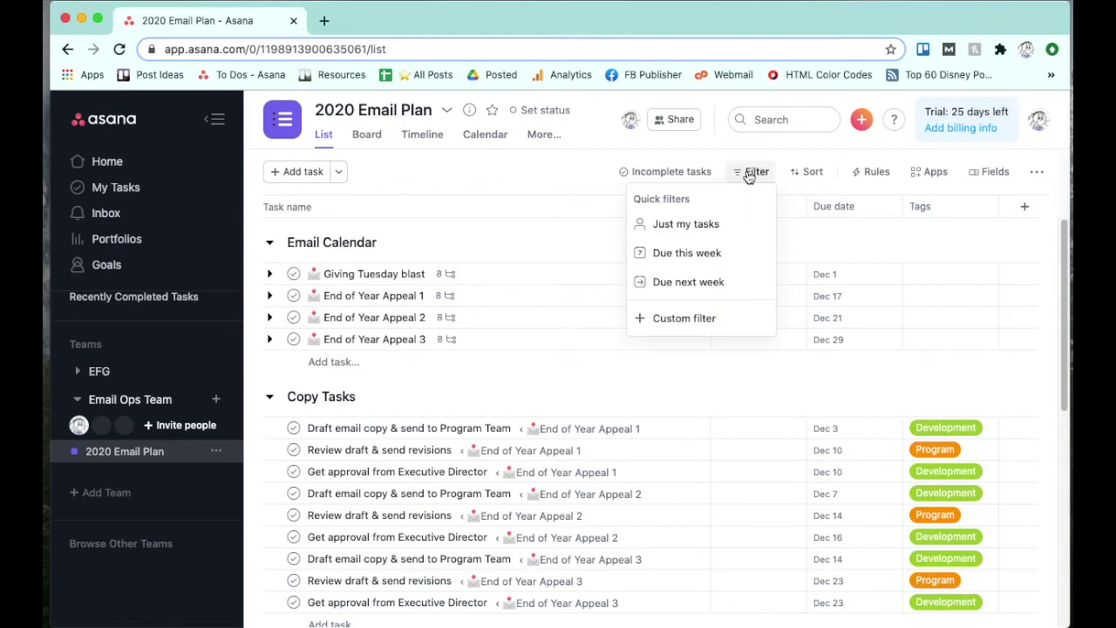
click(735, 229)
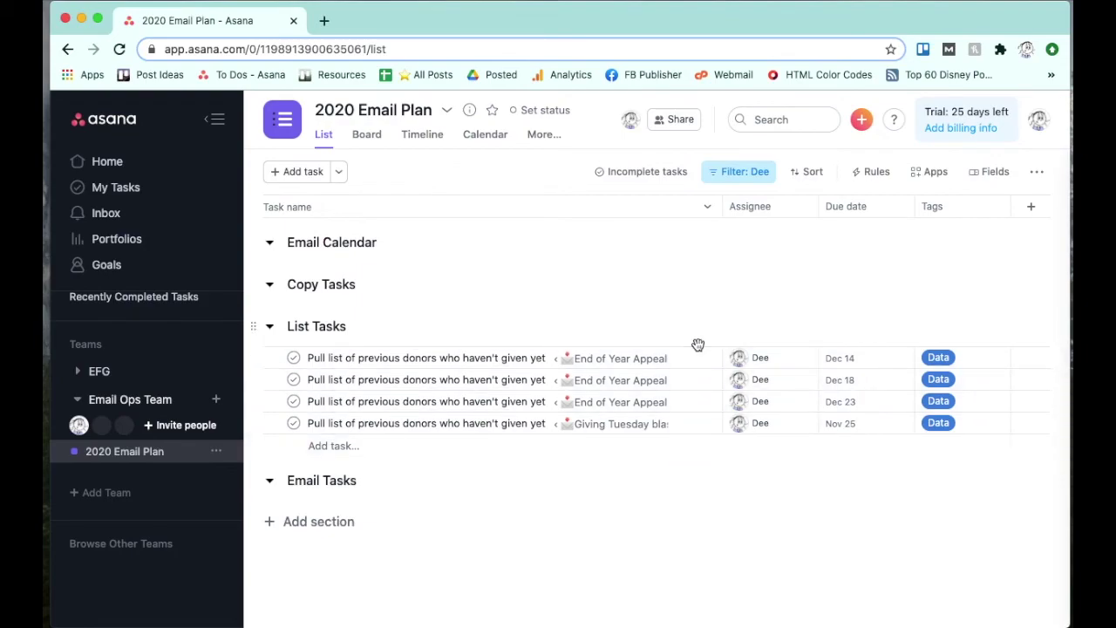
click(748, 177)
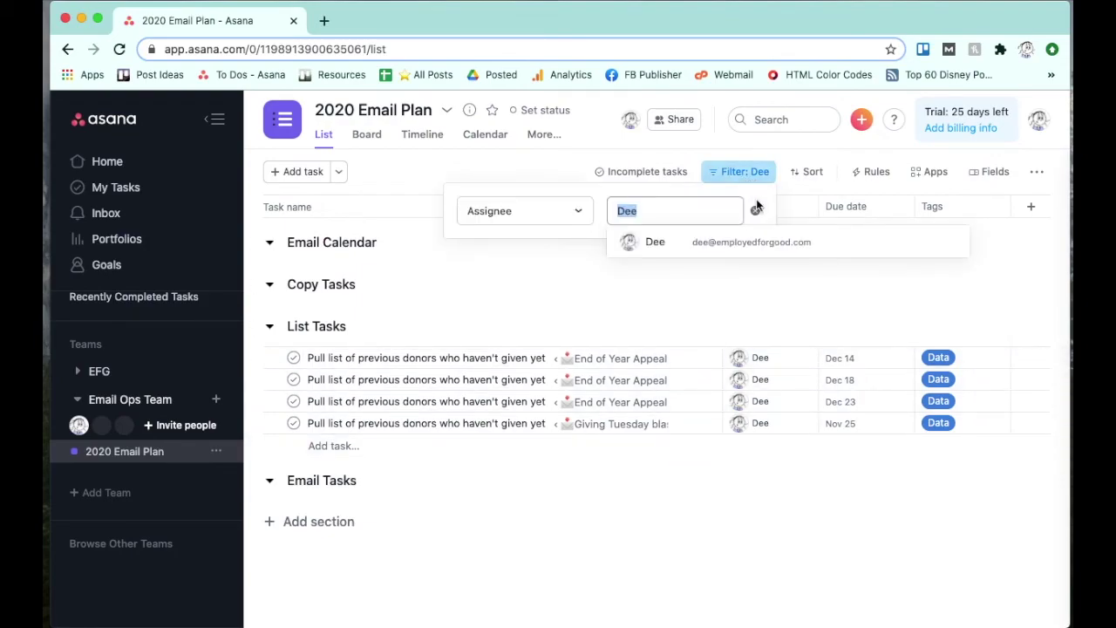
click(755, 212)
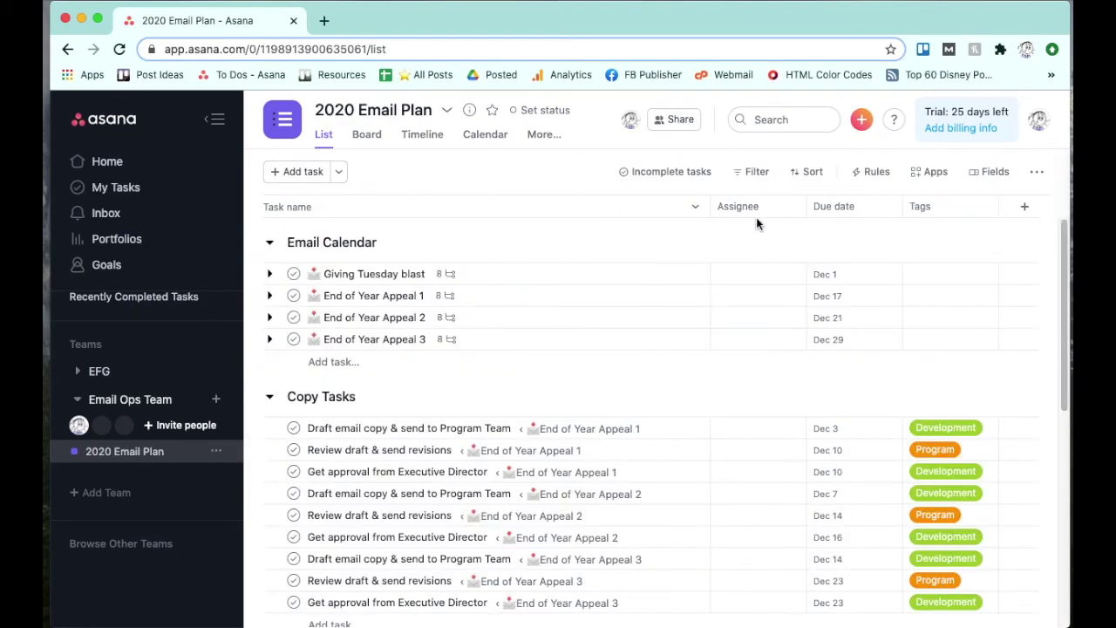
Sort the project list by due date and look through the order within the Copy, List and Email Tasks sections.
click(806, 174)
click(823, 231)
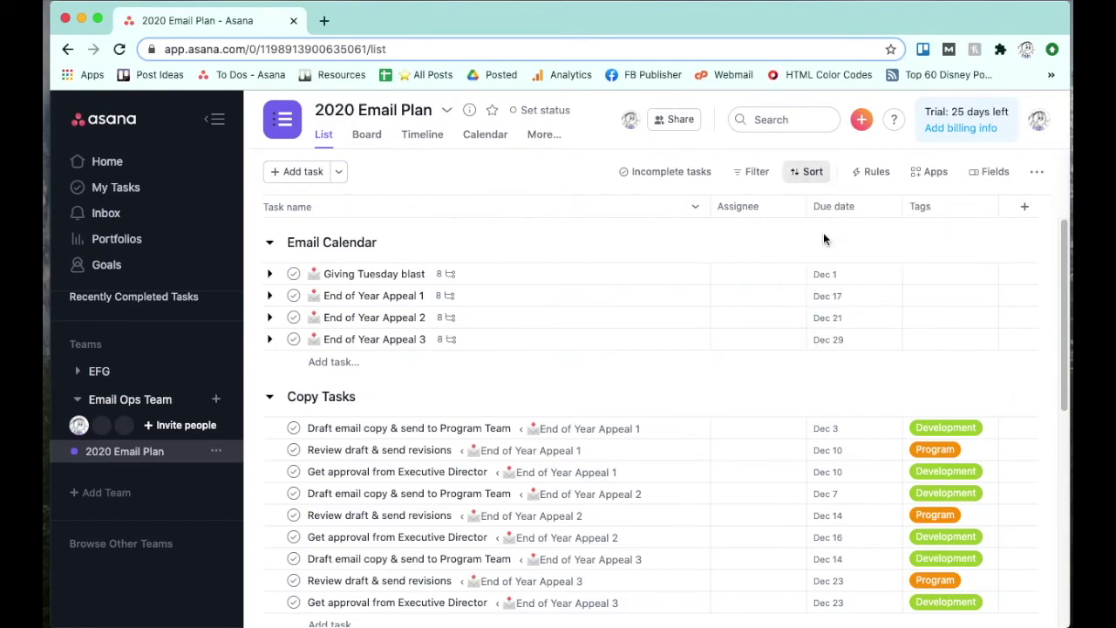
scroll(829, 400, down, 1)
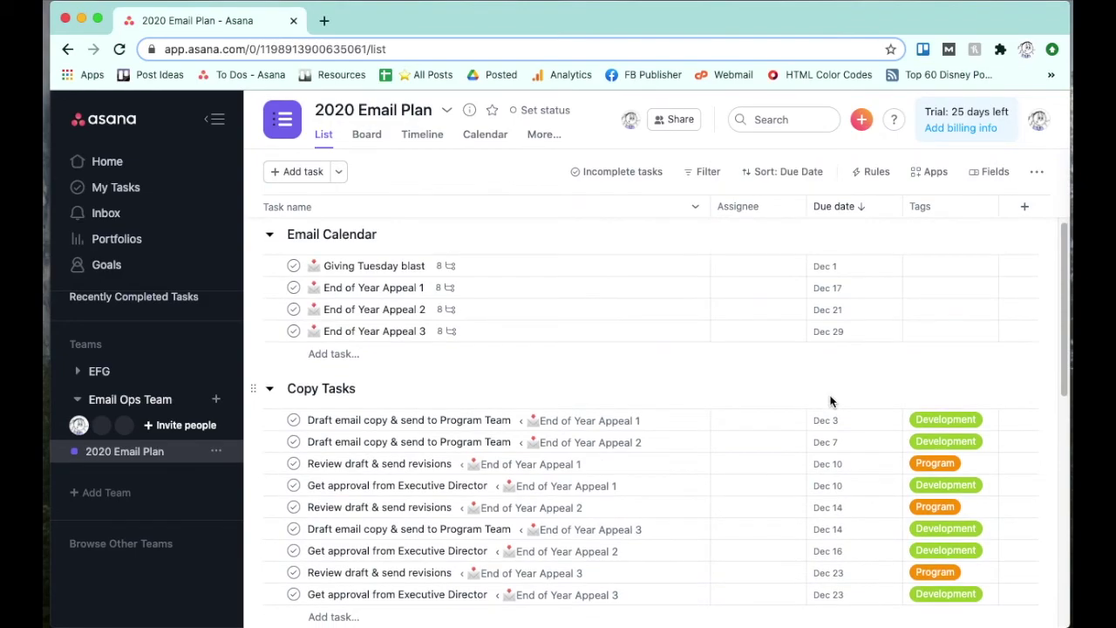
scroll(867, 485, down, 5)
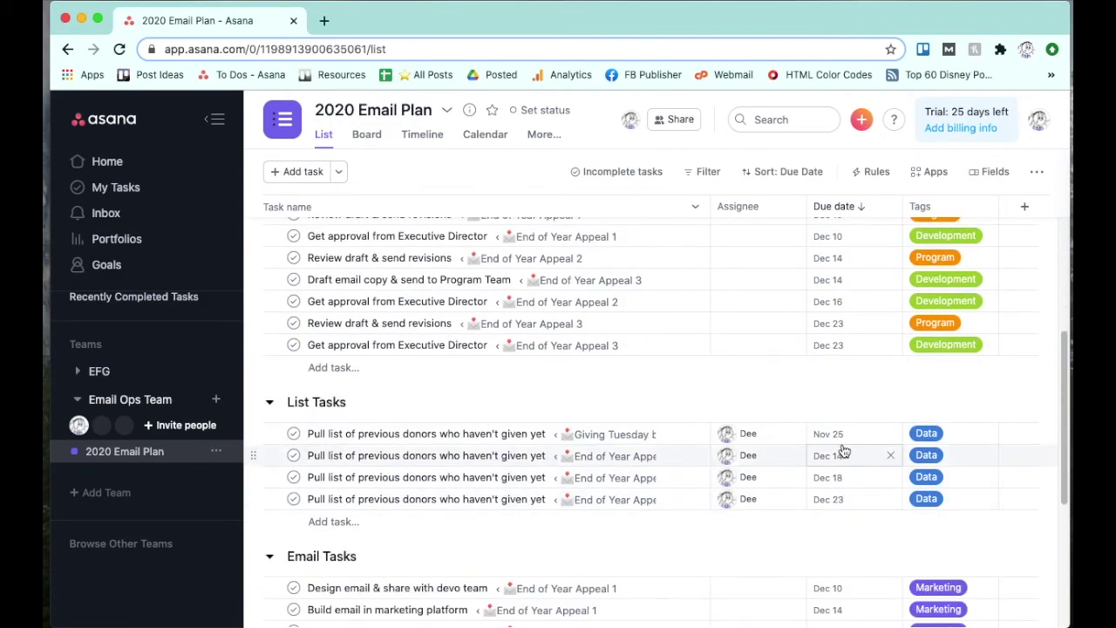
scroll(840, 454, up, 5)
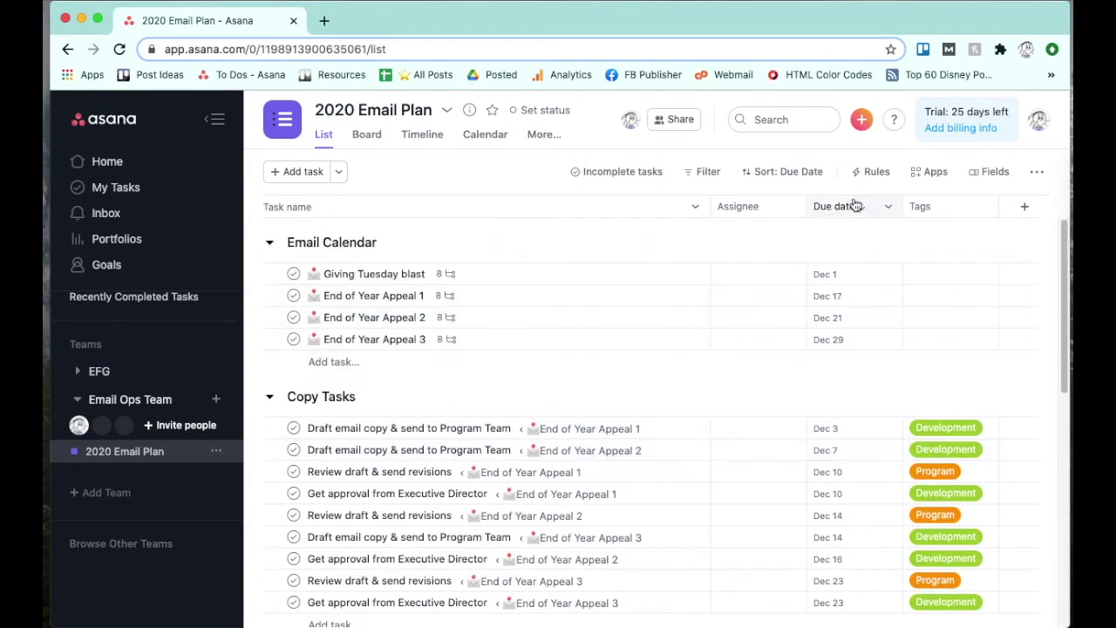
Turn off sorting within sections to view all tasks by due date, and set the sort back to None.
click(816, 171)
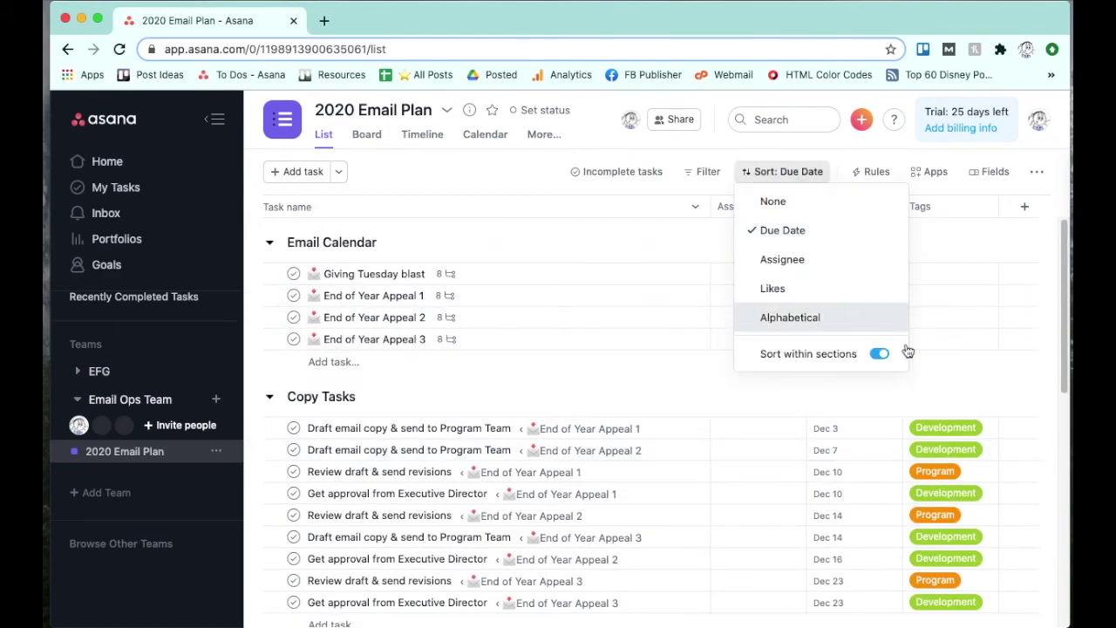
click(879, 356)
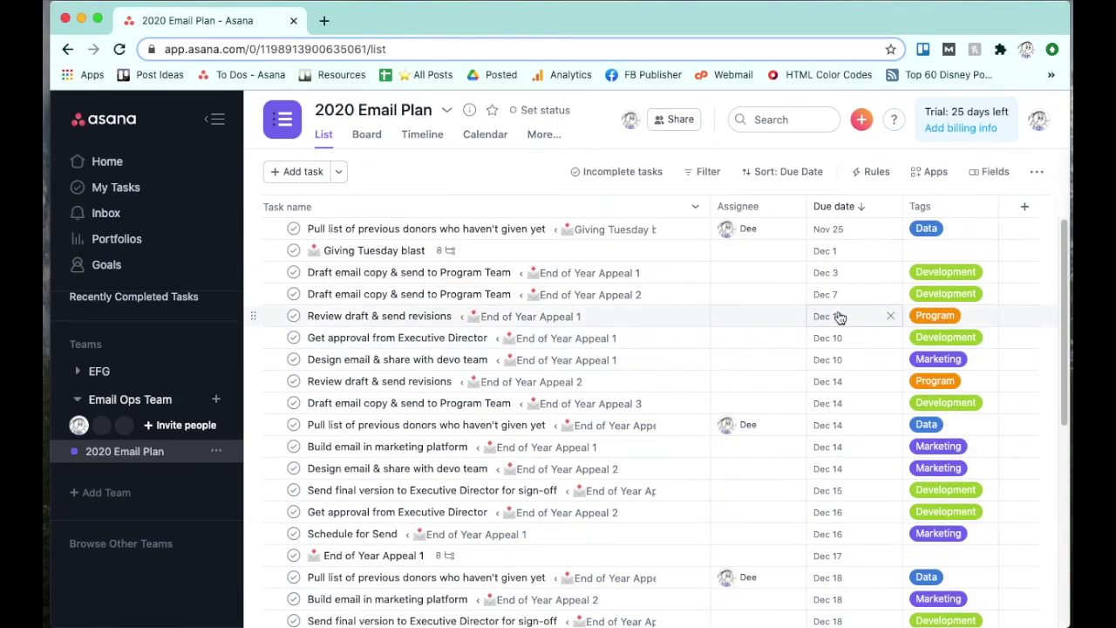
click(787, 172)
click(797, 202)
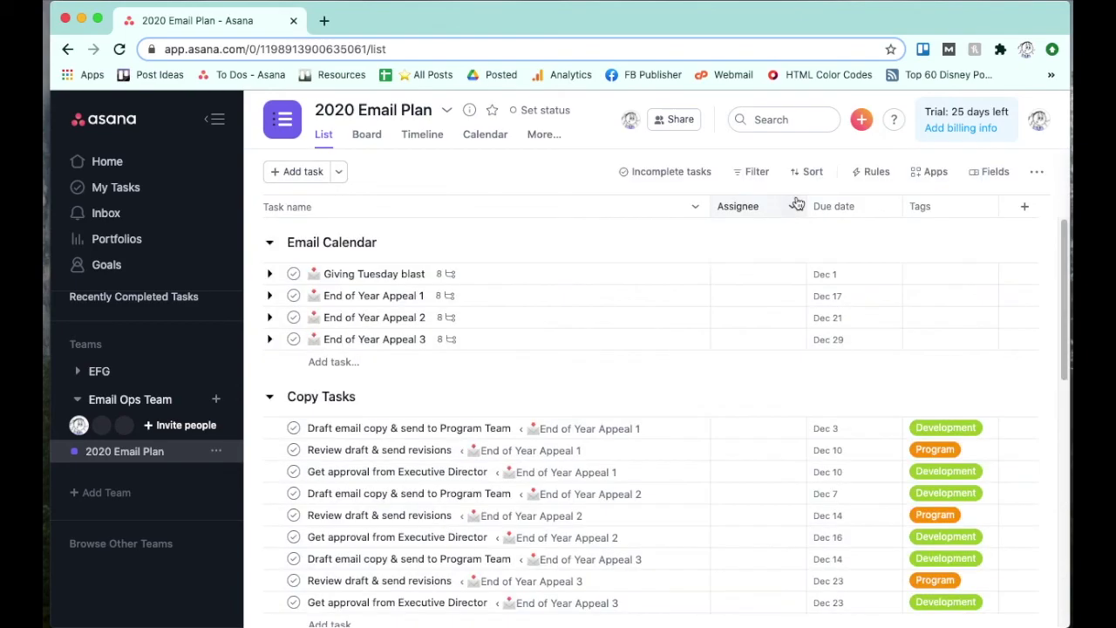